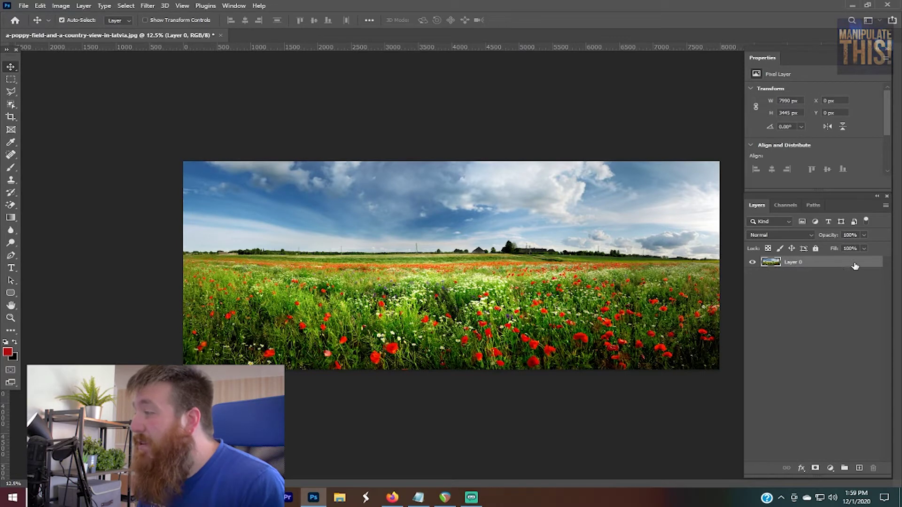
Bring up the fill and adjustment layer list for Layer 0, reopening it after a first Solid Color attempt.
click(830, 468)
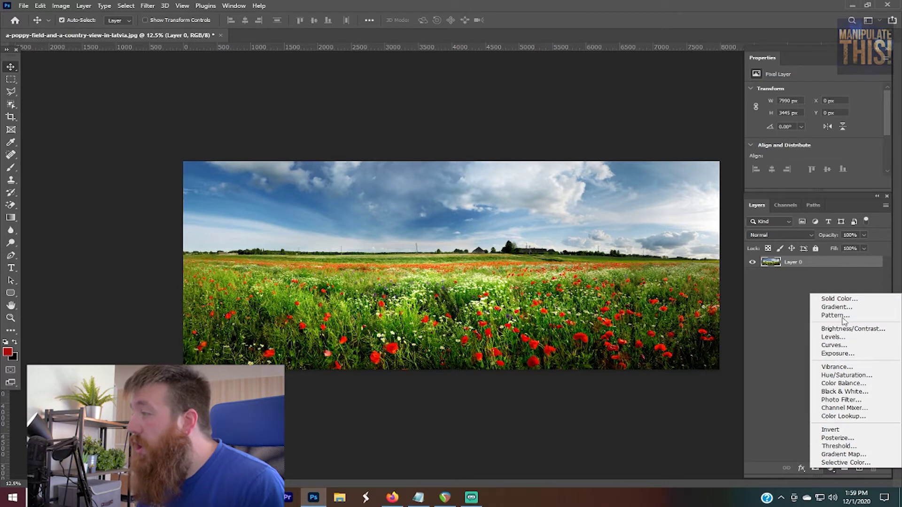
click(848, 300)
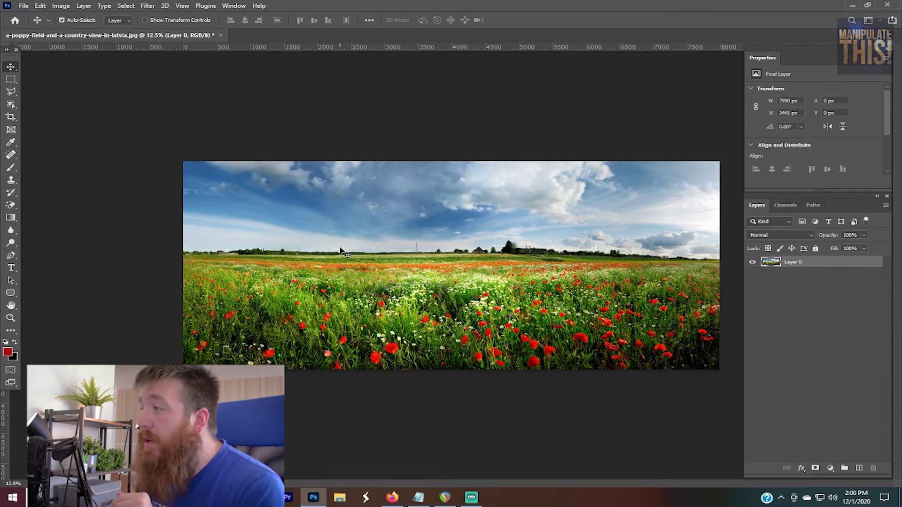
click(830, 468)
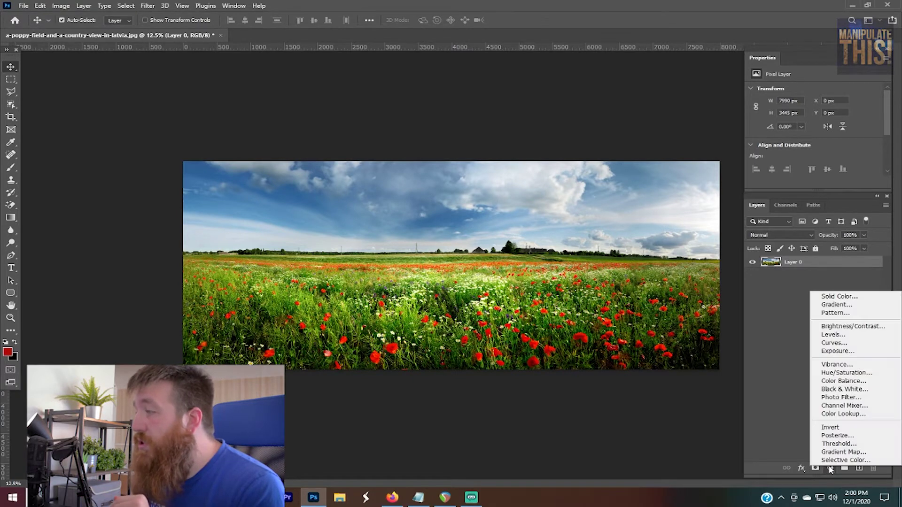
Add a red Solid Color fill layer, set it to Multiply, and select its layer mask.
click(850, 299)
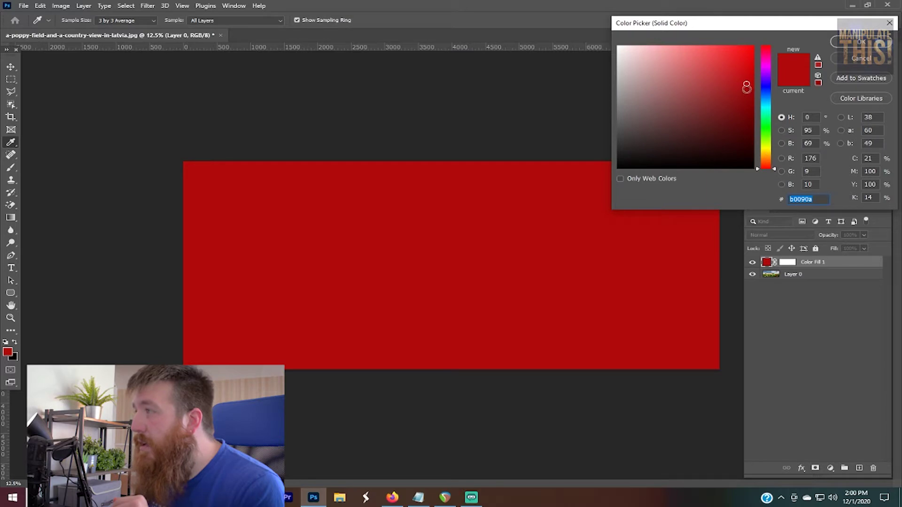
click(852, 45)
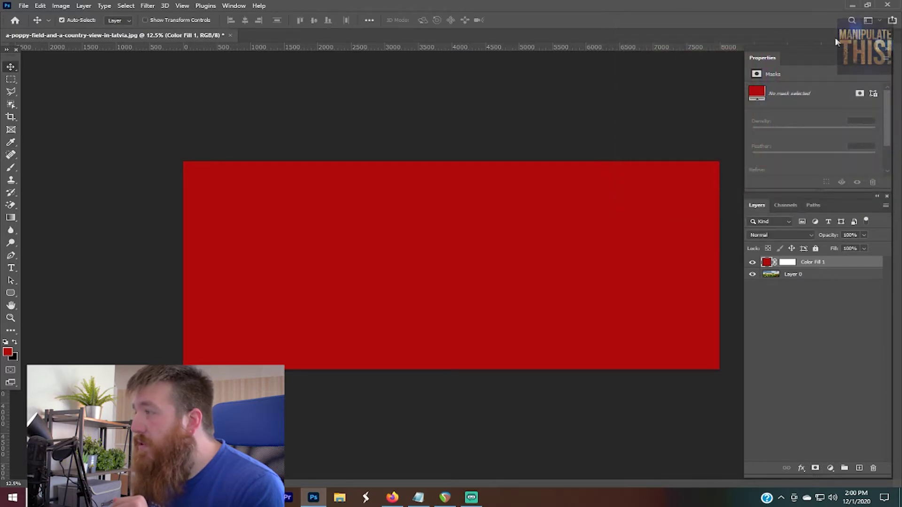
click(791, 235)
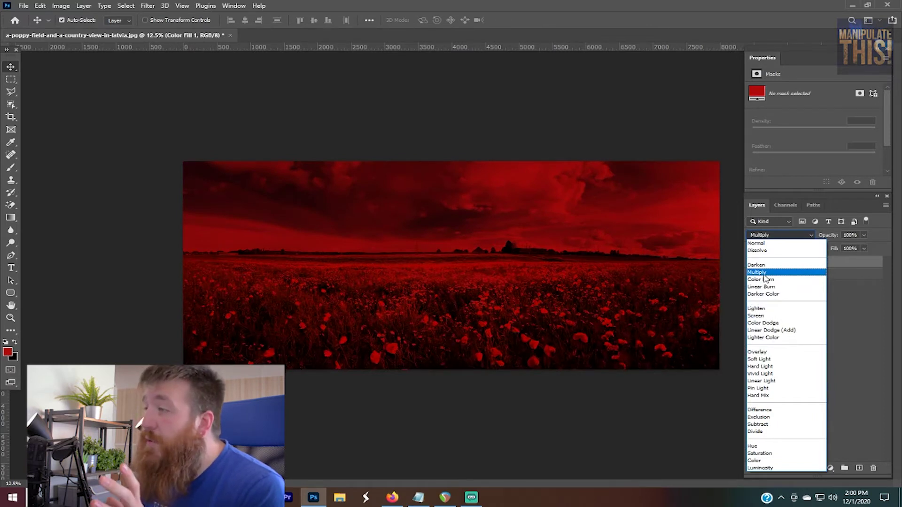
click(763, 274)
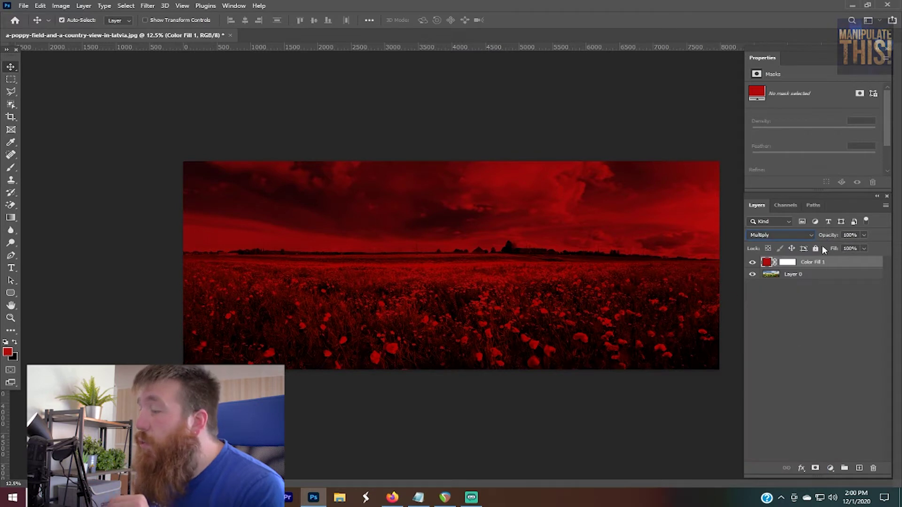
click(793, 263)
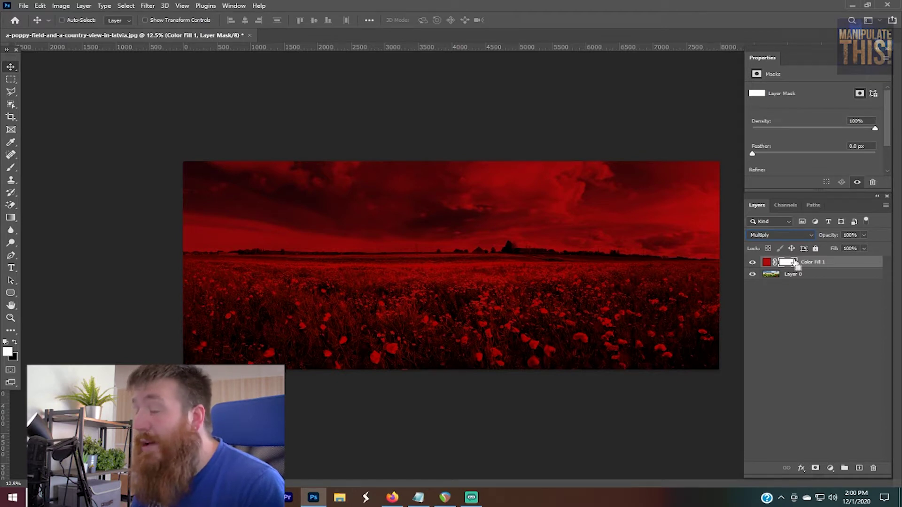
Invert Color Fill 1's mask to black and ready a 300-px Brush painting white.
key(ctrl+i)
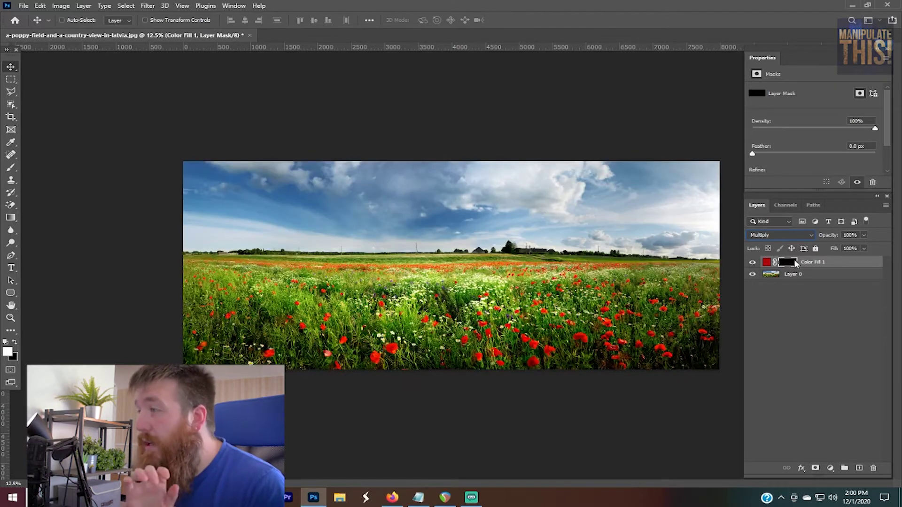
key(ctrl)
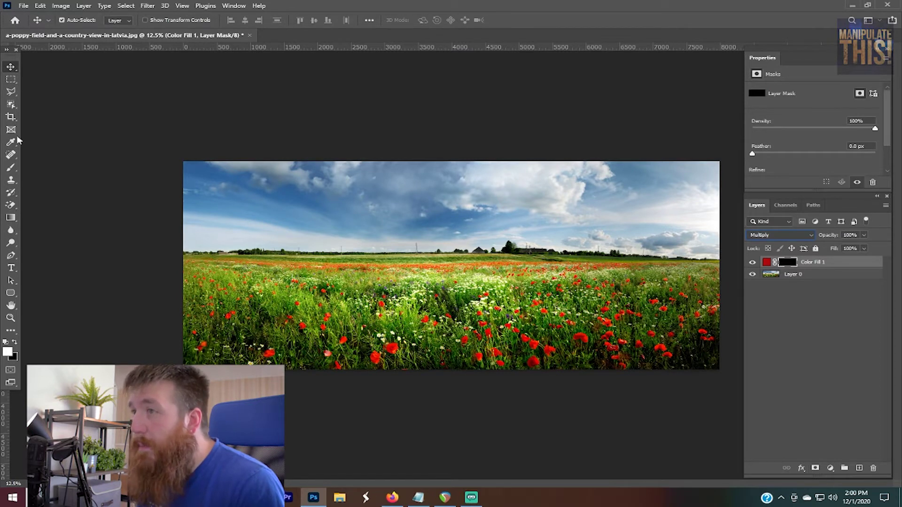
click(11, 167)
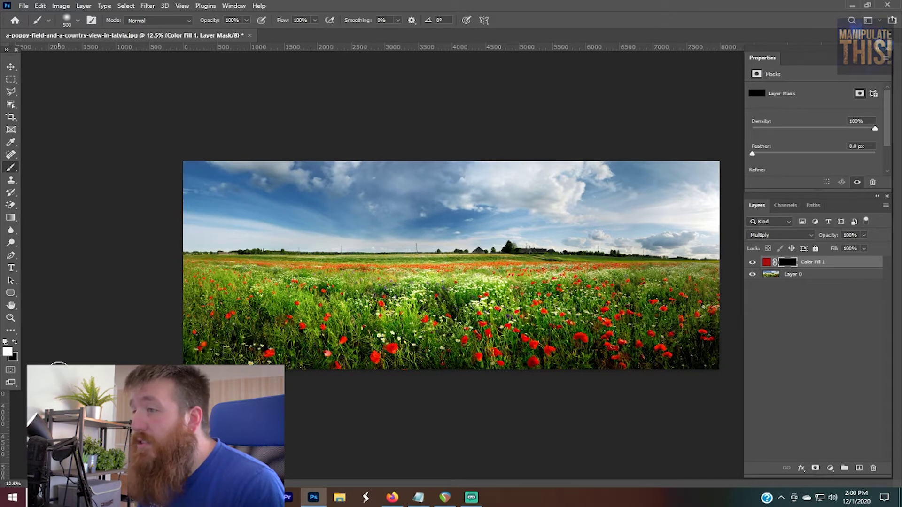
key(x)
key(x)
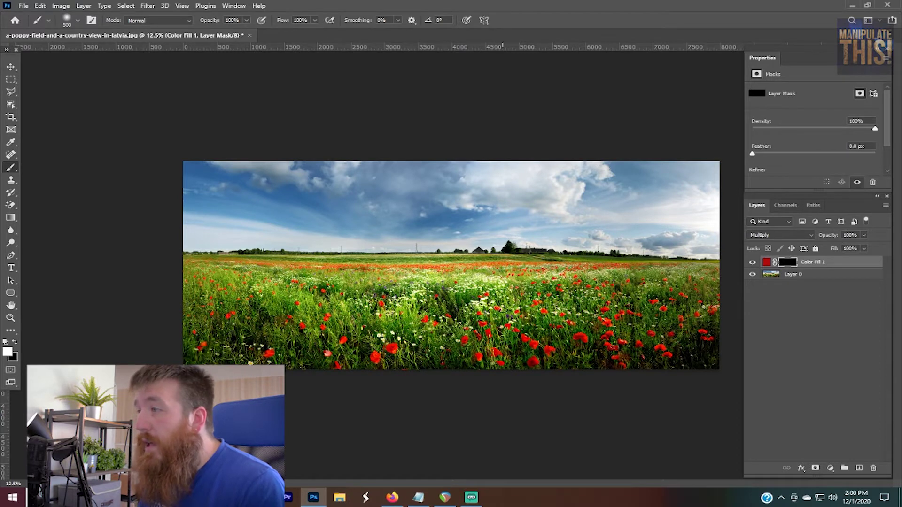
key(bracketleft)
key(bracketleft)
key(bracketleft)
key(bracketright)
Set brush Flow to 5% and softly paint the red tint back into the lower field.
click(304, 19)
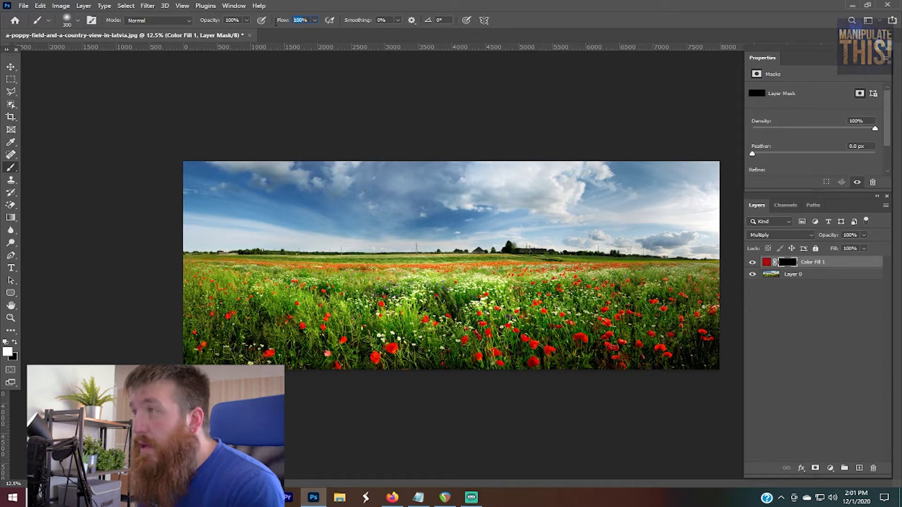
text(5)
key(Return)
mouse_move(622, 284)
mouse_down()
mouse_move(443, 268)
mouse_move(481, 268)
mouse_move(239, 262)
mouse_move(436, 278)
mouse_move(587, 266)
mouse_up()
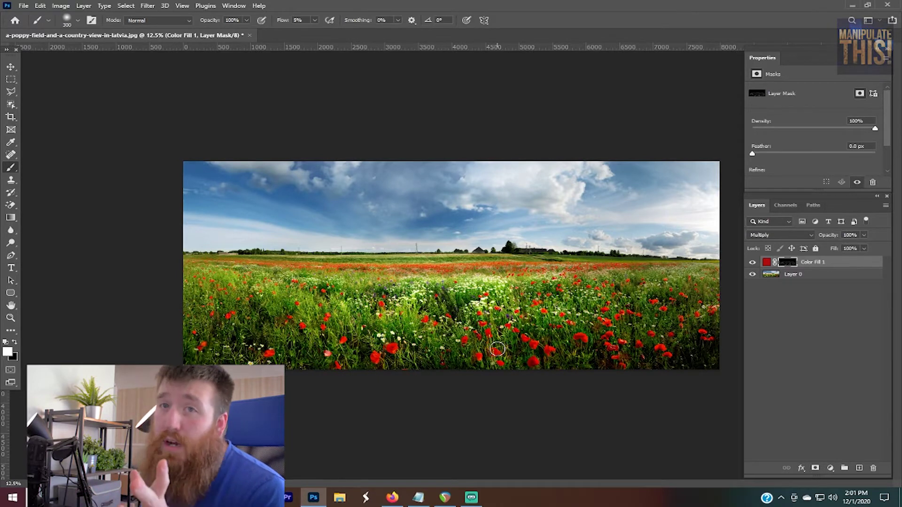
Add a second Solid Color fill layer in a light sky blue (hue 200).
click(830, 469)
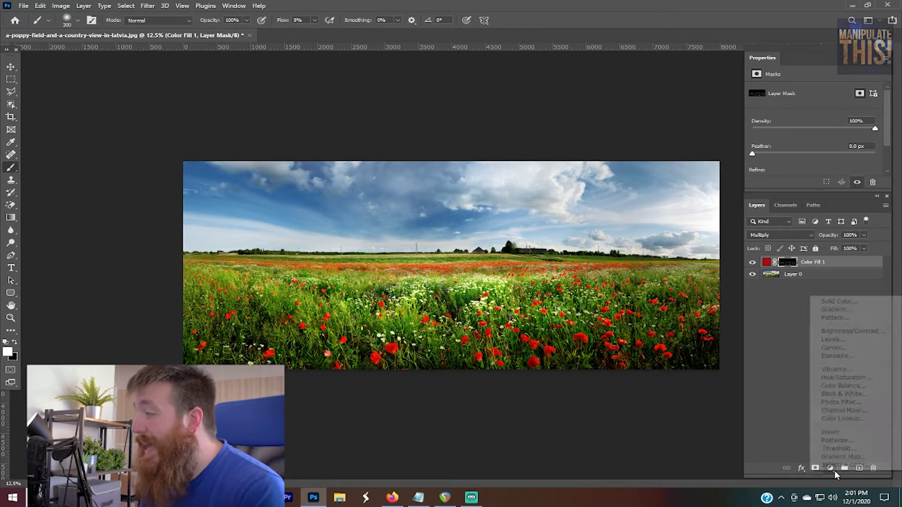
click(834, 303)
click(764, 95)
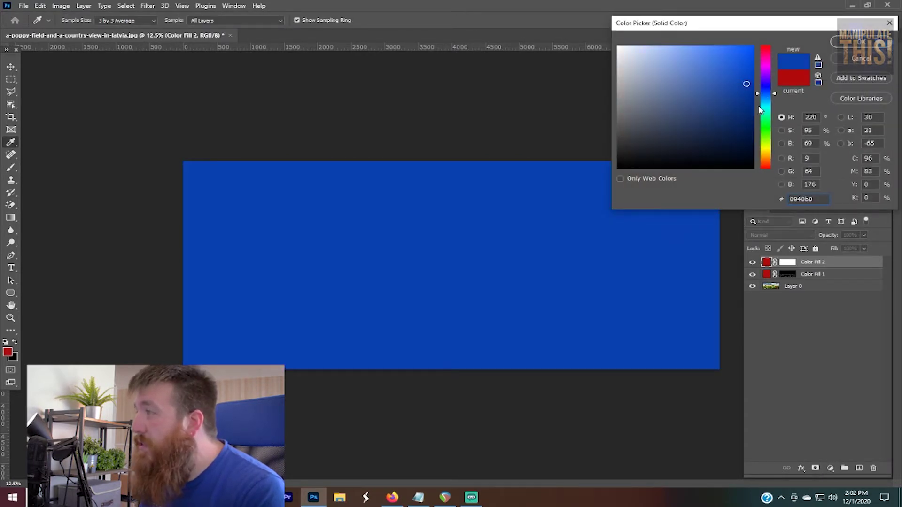
click(765, 100)
click(728, 71)
drag(728, 71, 761, 69)
click(863, 43)
key(b)
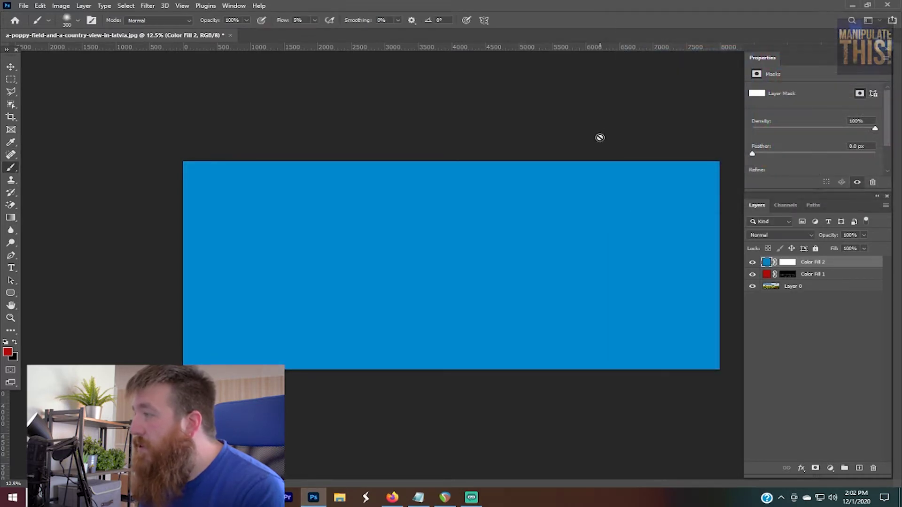
Invert the blue fill's mask to hide it and set Color Fill 2 to Multiply.
click(787, 262)
key(d)
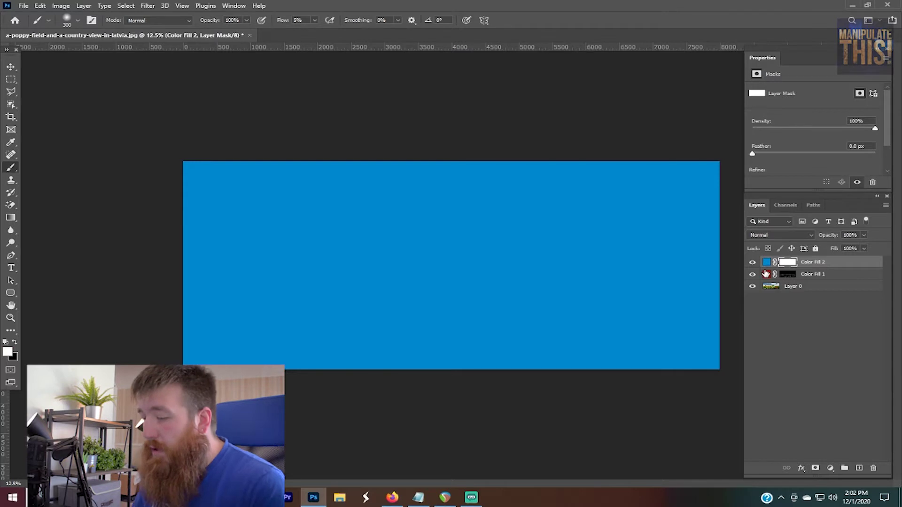
key(ctrl+i)
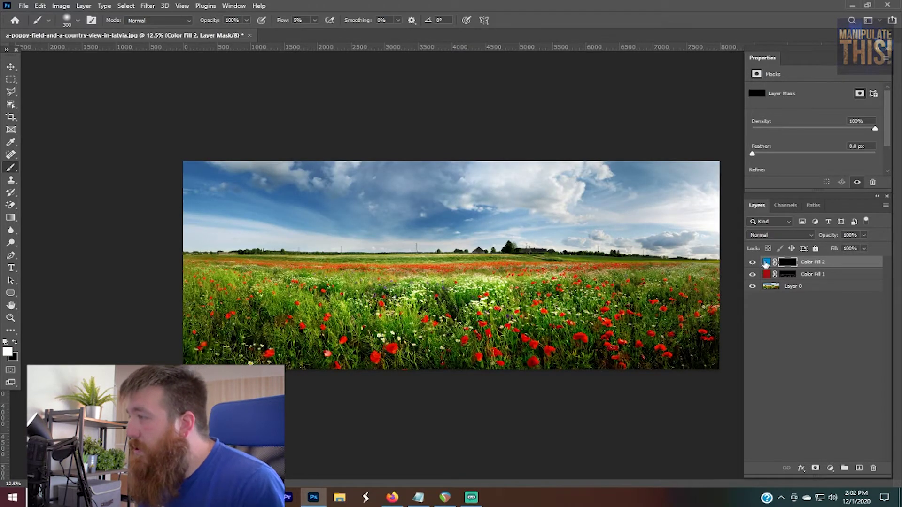
click(765, 263)
click(792, 234)
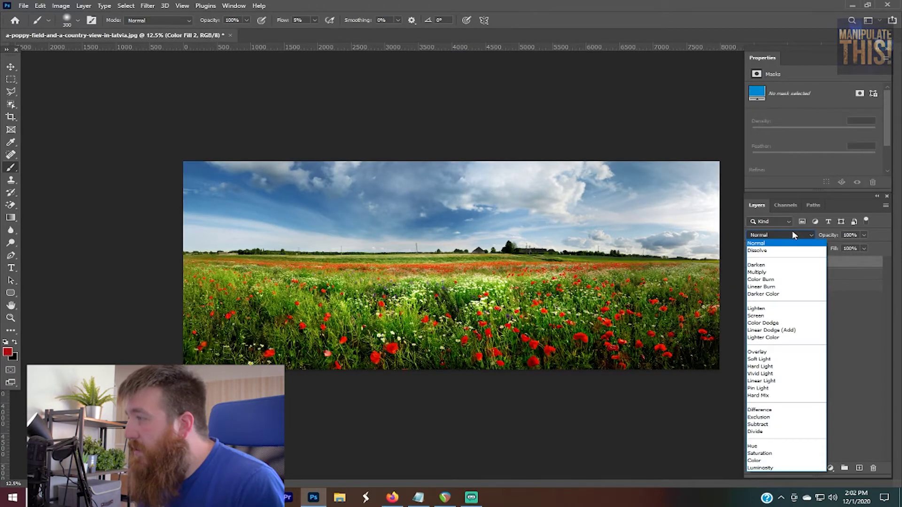
click(775, 274)
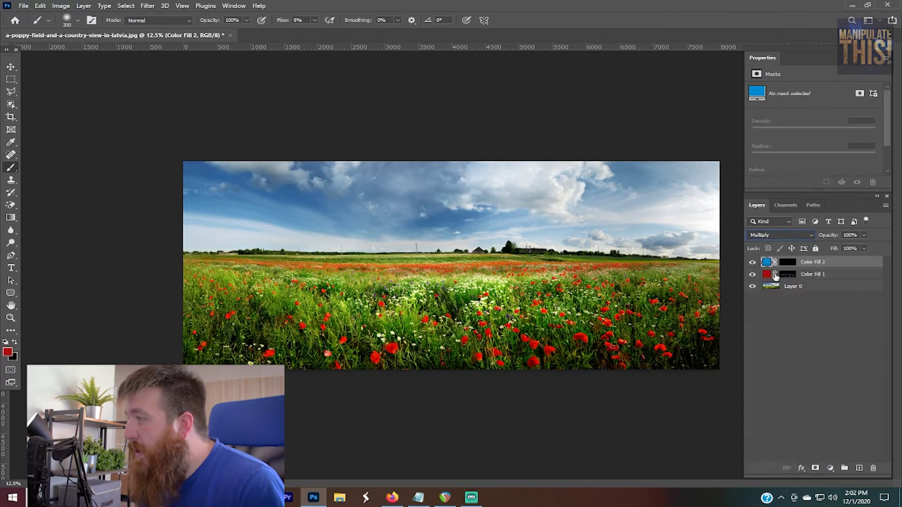
click(796, 235)
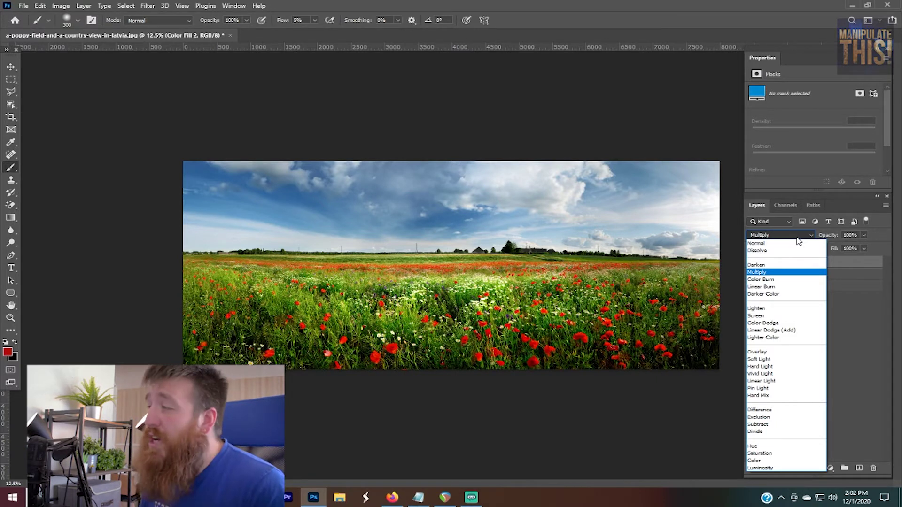
click(797, 238)
click(787, 262)
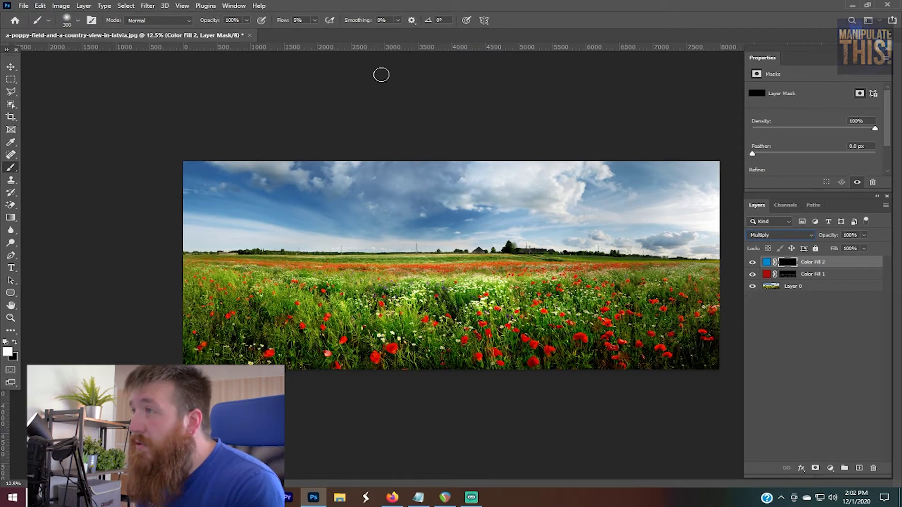
Paint the blue fill into the sky at 100% flow, then deepen the right-hand clouds at 5%.
text(100)
key(Return)
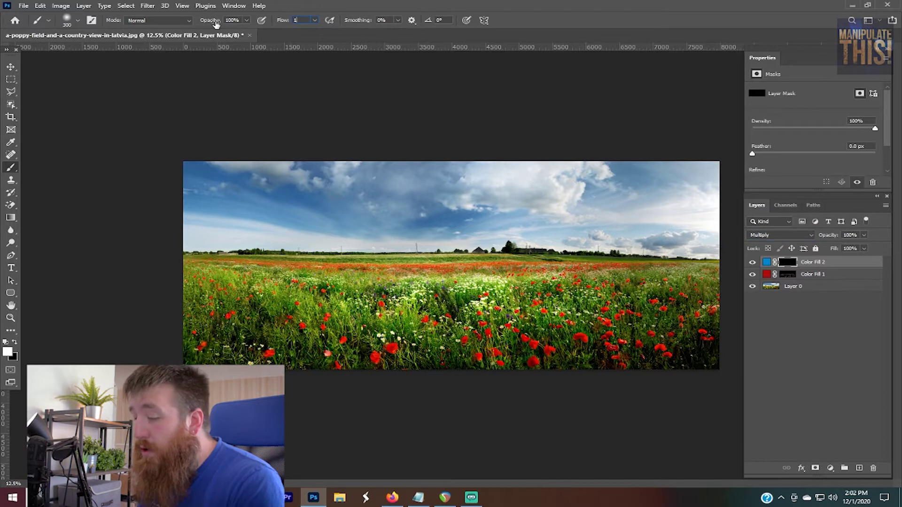
mouse_move(679, 174)
mouse_down()
mouse_move(474, 177)
mouse_move(209, 163)
mouse_move(695, 188)
mouse_move(329, 200)
mouse_move(206, 190)
mouse_move(686, 210)
mouse_move(201, 217)
mouse_move(719, 223)
mouse_move(256, 224)
mouse_move(230, 234)
mouse_move(716, 221)
mouse_move(695, 230)
mouse_move(293, 188)
mouse_move(601, 166)
mouse_move(82, 210)
mouse_move(697, 233)
mouse_move(404, 233)
mouse_up()
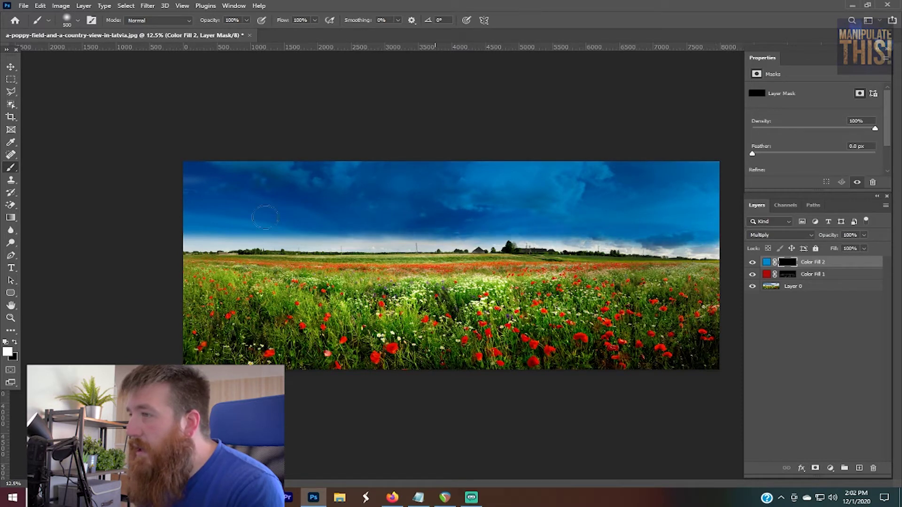
text(5)
key(Return)
mouse_move(728, 256)
mouse_down()
mouse_move(488, 239)
mouse_move(641, 245)
mouse_move(126, 236)
mouse_move(413, 245)
mouse_move(184, 245)
mouse_move(589, 248)
mouse_move(636, 262)
mouse_move(655, 248)
mouse_move(527, 243)
mouse_move(679, 252)
mouse_up()
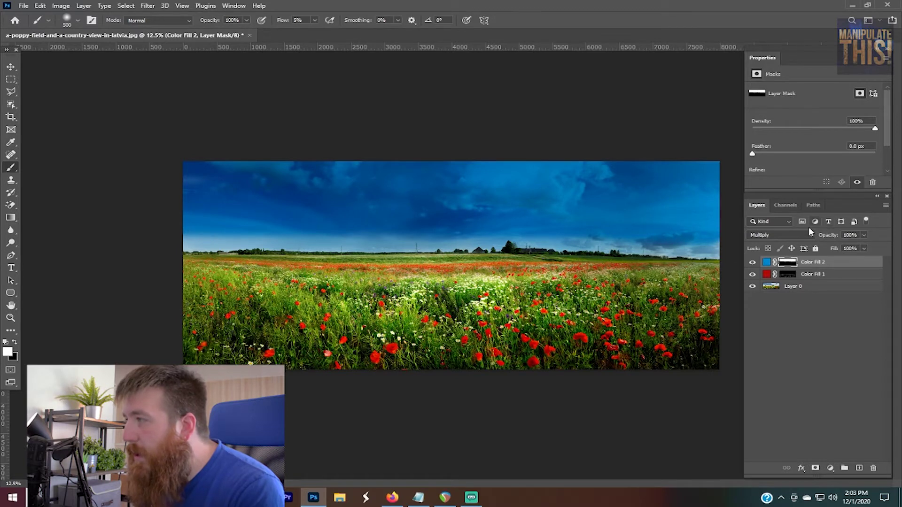
Lower Color Fill 2's opacity to 40%, toggling its visibility to compare the sky tint.
click(864, 248)
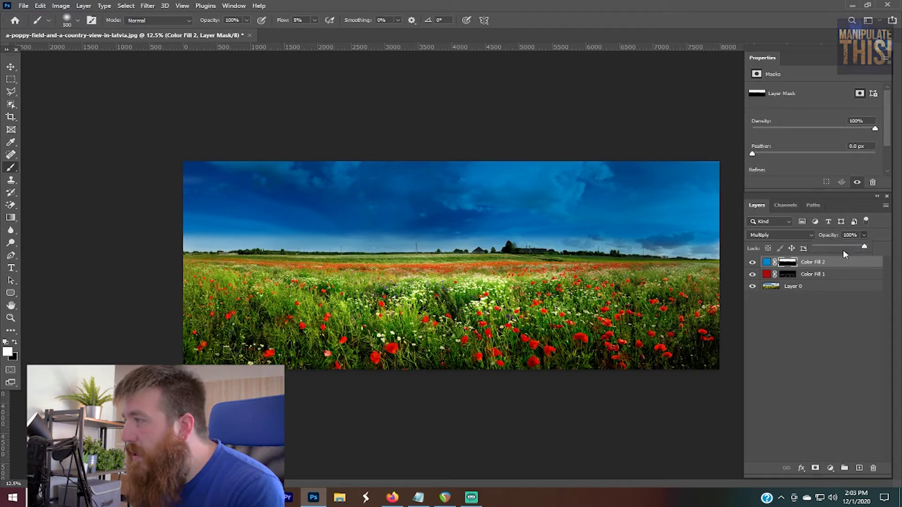
click(839, 248)
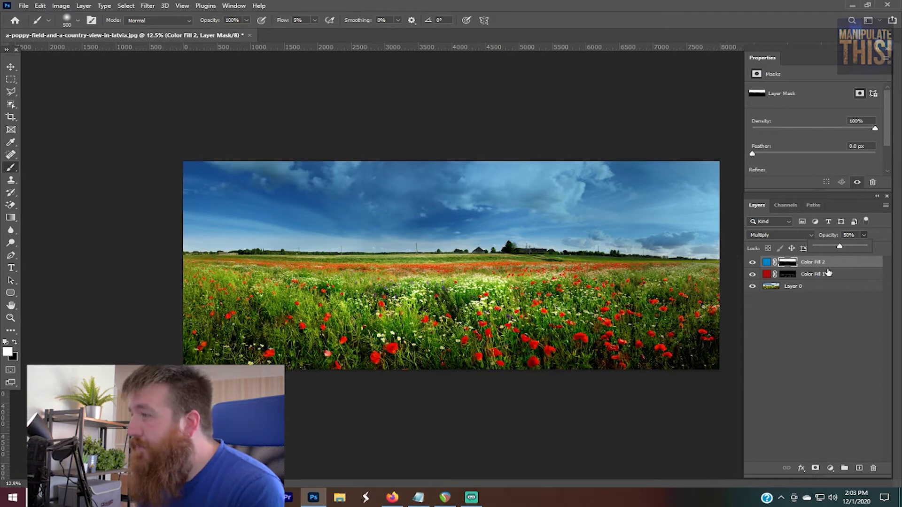
click(753, 263)
click(753, 262)
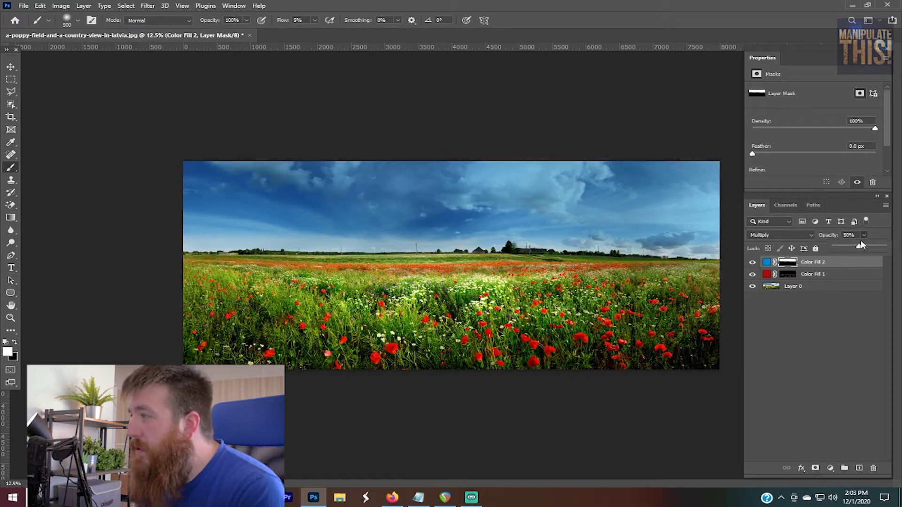
drag(856, 252, 854, 245)
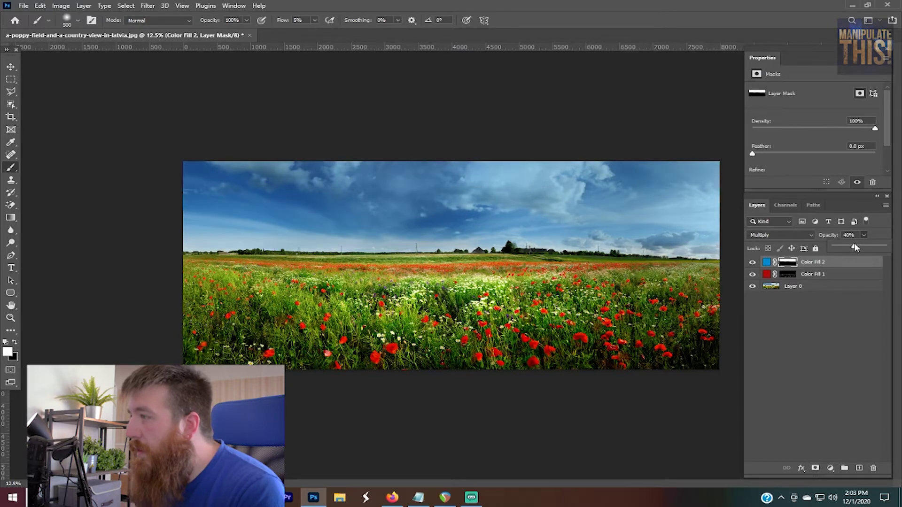
click(827, 274)
click(839, 261)
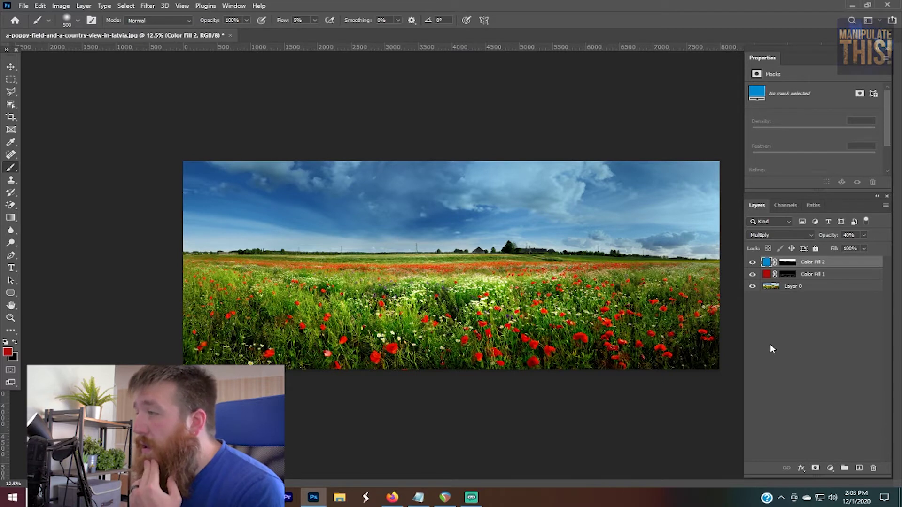
Add a third Solid Color fill layer in a pure green.
click(830, 469)
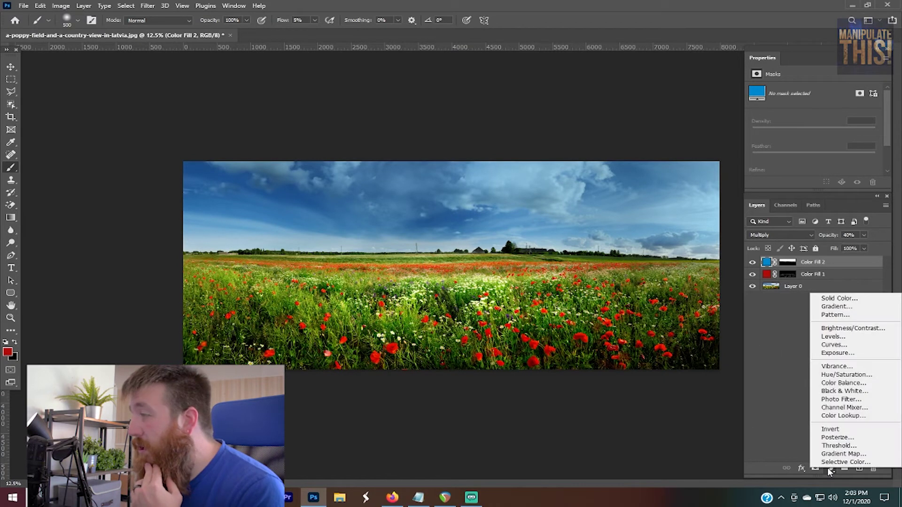
click(846, 299)
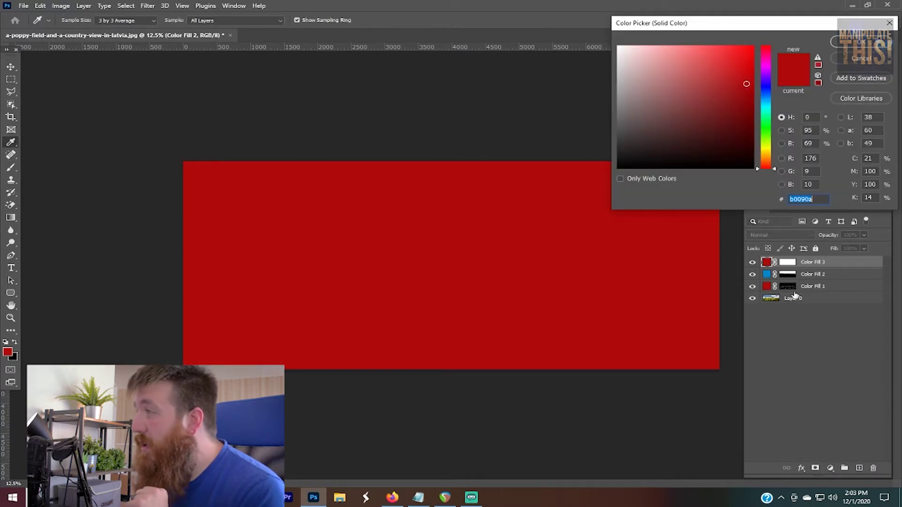
click(766, 137)
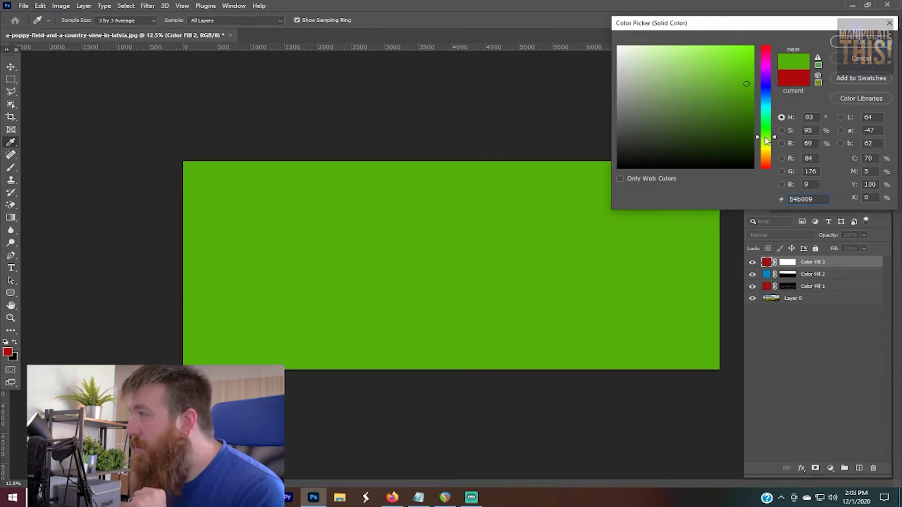
drag(719, 103, 764, 90)
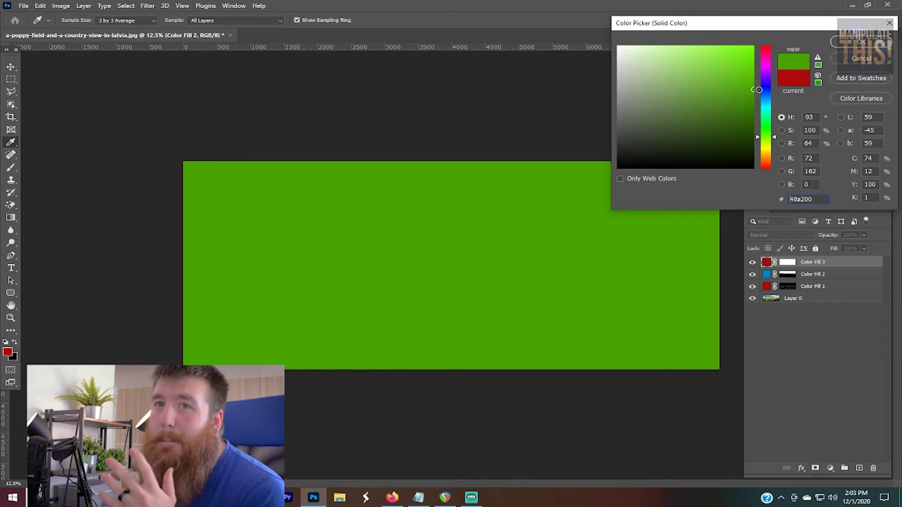
click(750, 92)
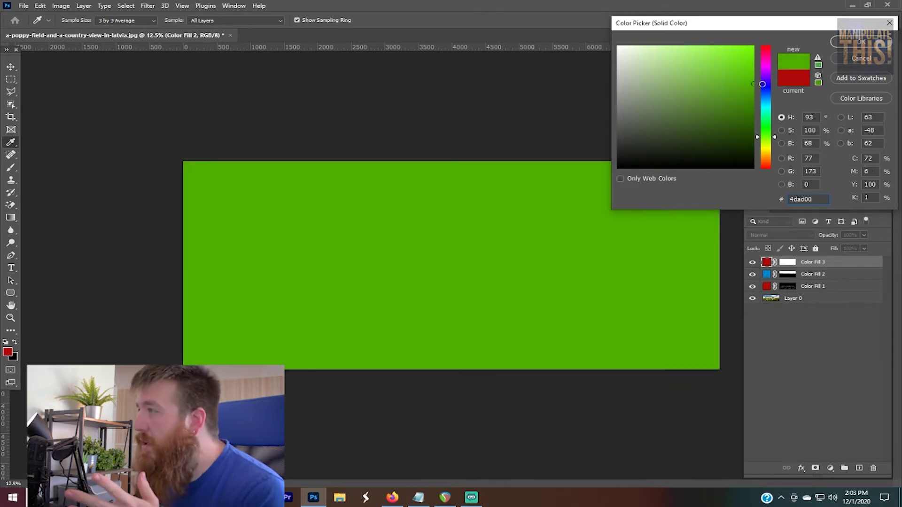
click(731, 88)
click(770, 135)
mouse_move(770, 136)
mouse_down()
mouse_move(764, 151)
mouse_move(763, 142)
mouse_up()
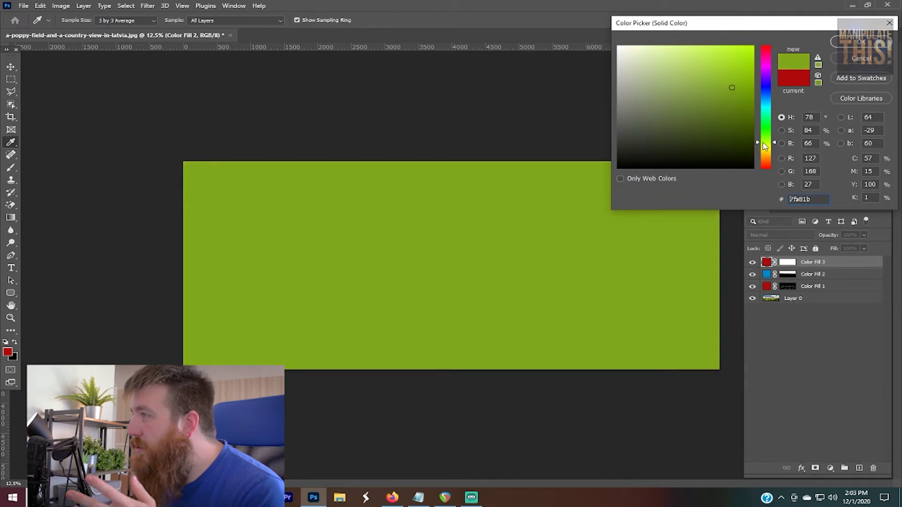
click(764, 129)
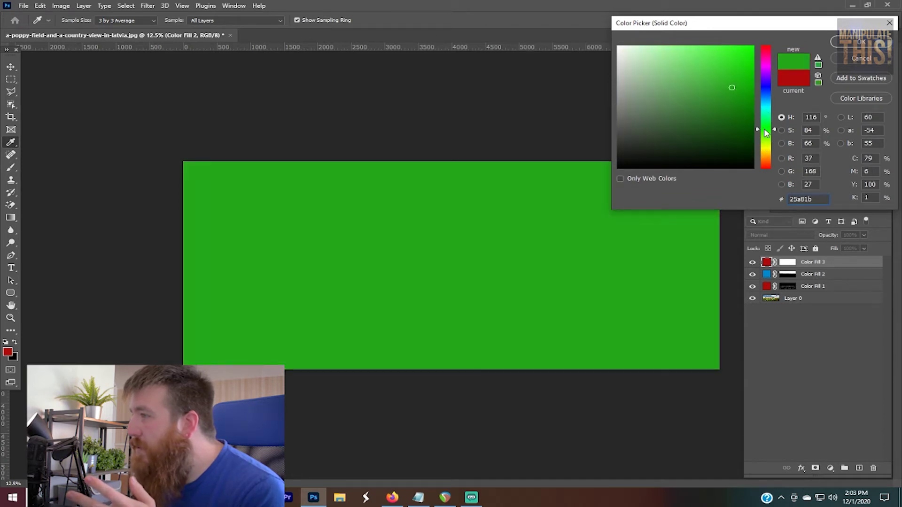
mouse_move(704, 61)
mouse_down()
mouse_move(779, 47)
mouse_move(745, 96)
mouse_move(703, 85)
mouse_move(745, 97)
mouse_move(733, 90)
mouse_up()
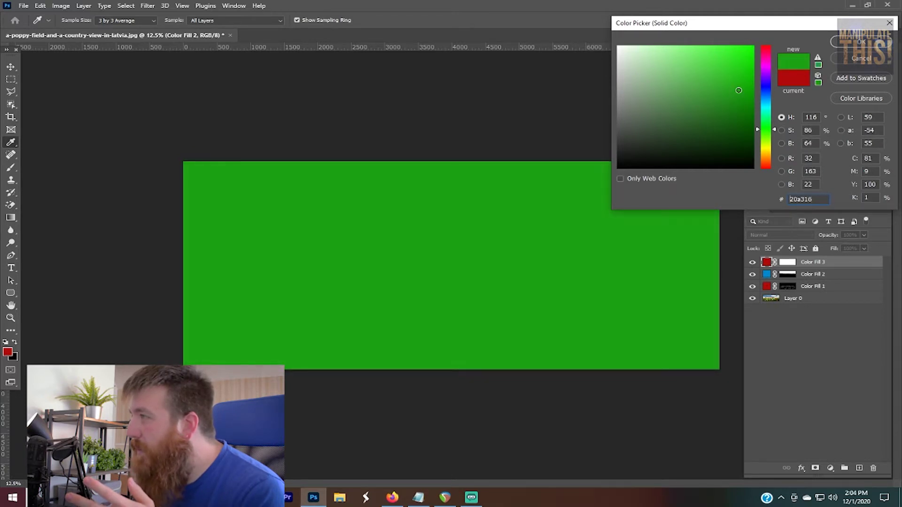
click(857, 44)
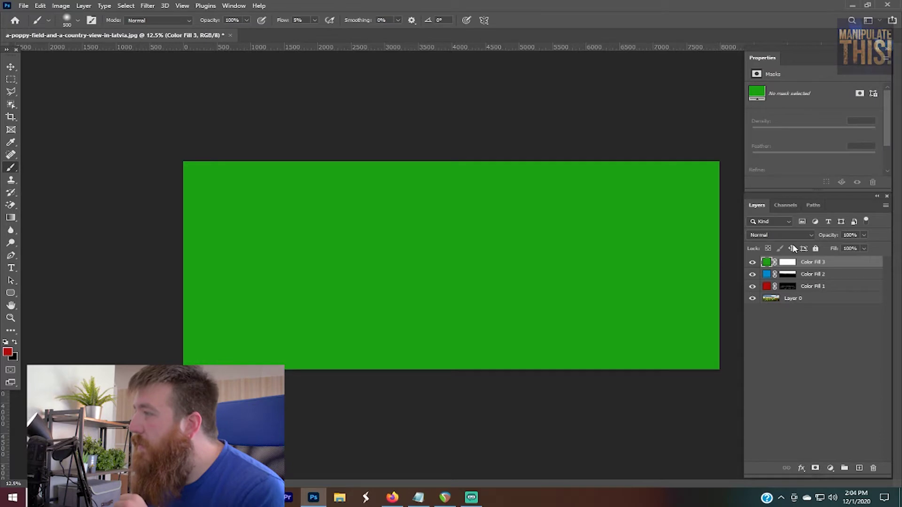
Set the green fill to Color blend mode, invert its mask, and move it below Color Fill 1.
click(802, 236)
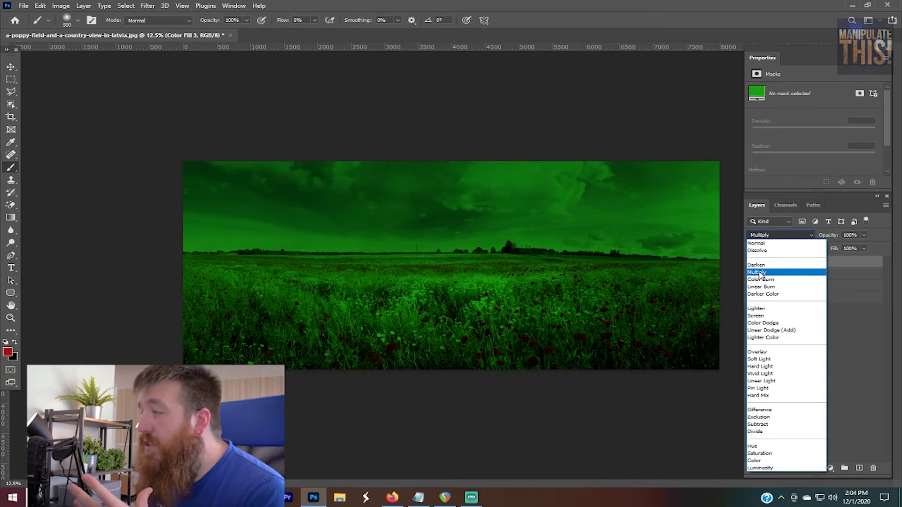
click(770, 461)
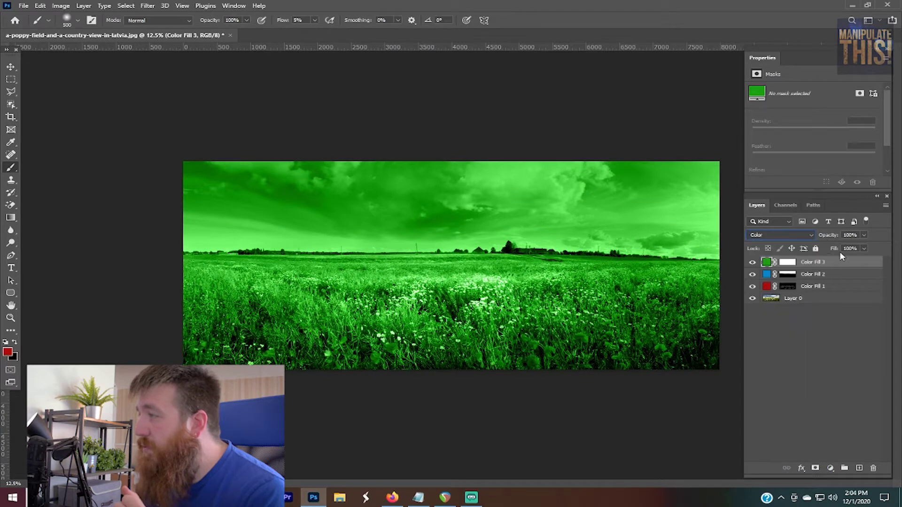
click(788, 262)
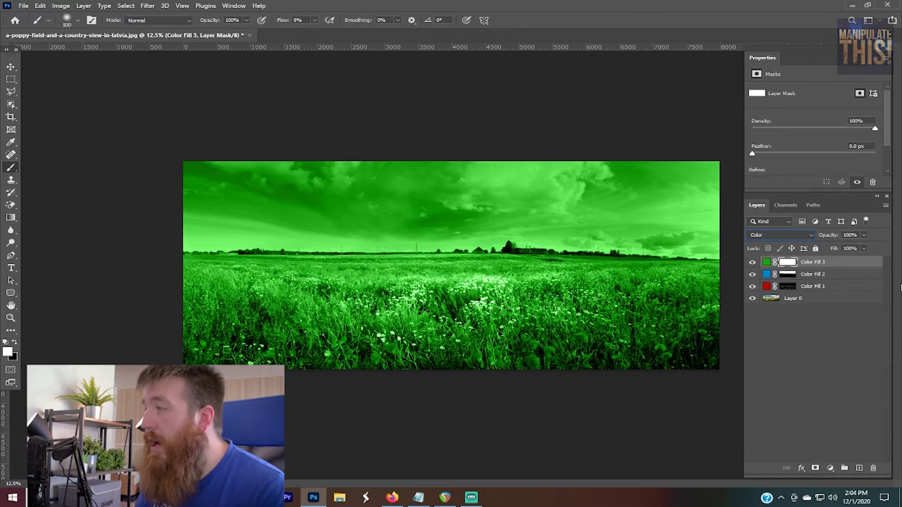
key(ctrl+i)
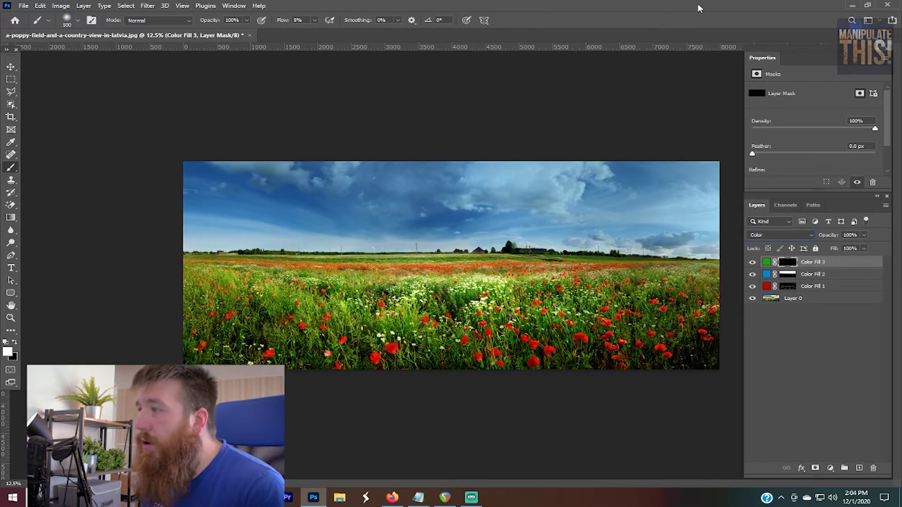
key(bracketright)
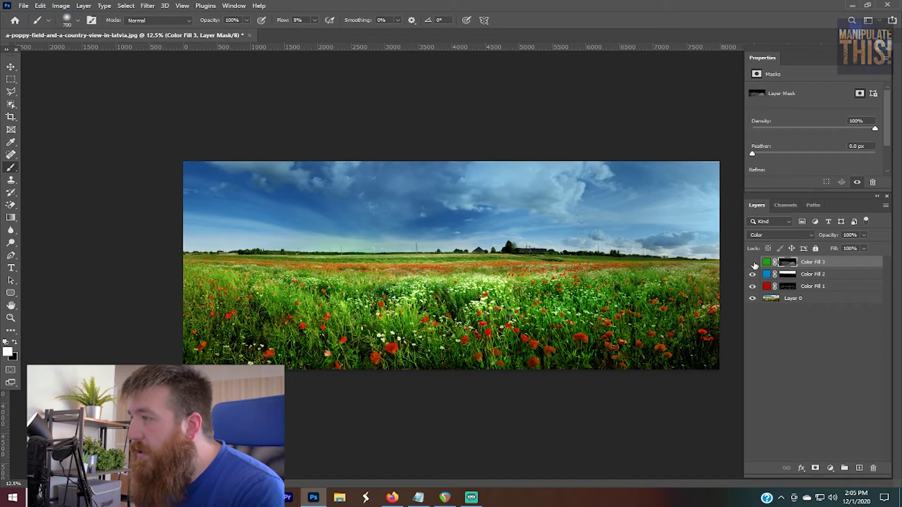
drag(808, 262, 808, 292)
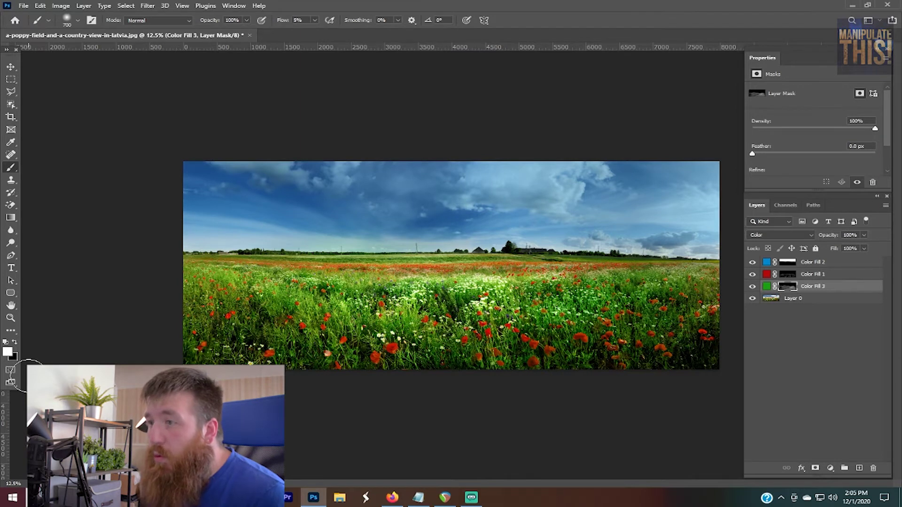
Paint black into the green fill's mask with a 500 brush at 50% flow, comparing on and off.
key(x)
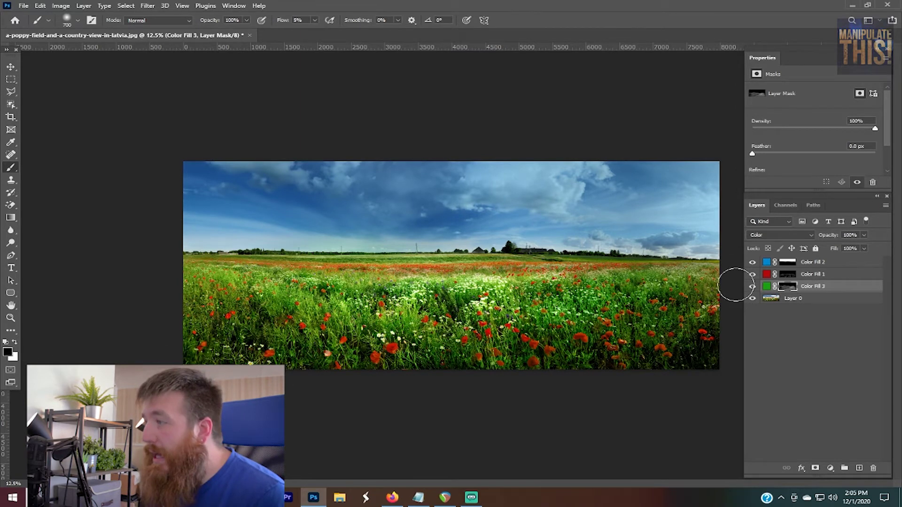
key(bracketleft)
key(bracketleft)
key(bracketleft)
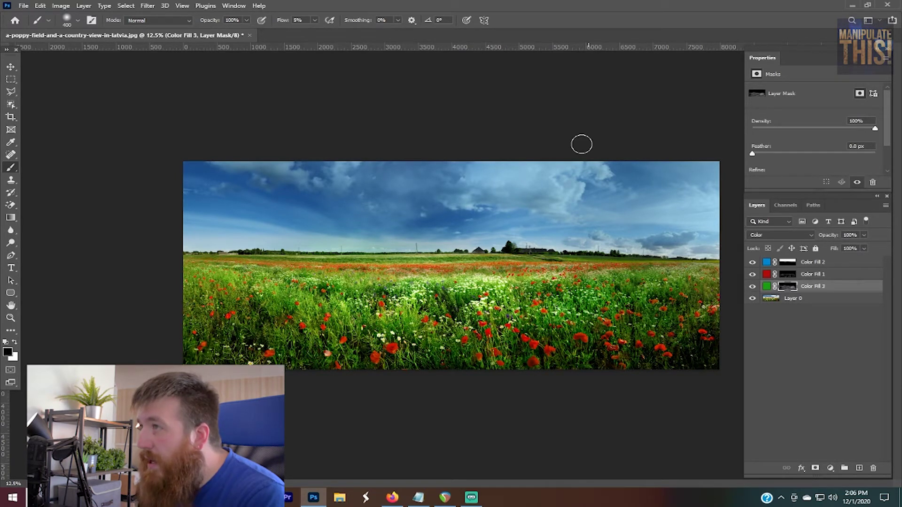
text(0)
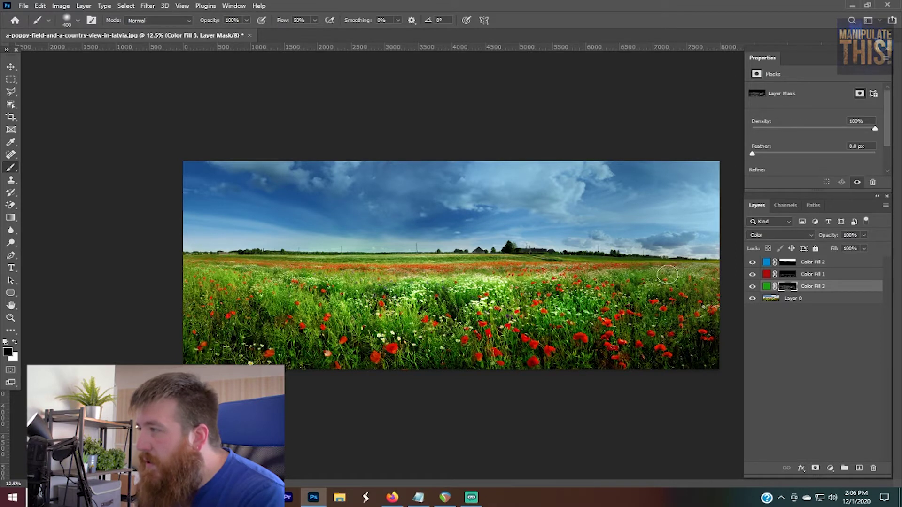
click(752, 287)
click(753, 287)
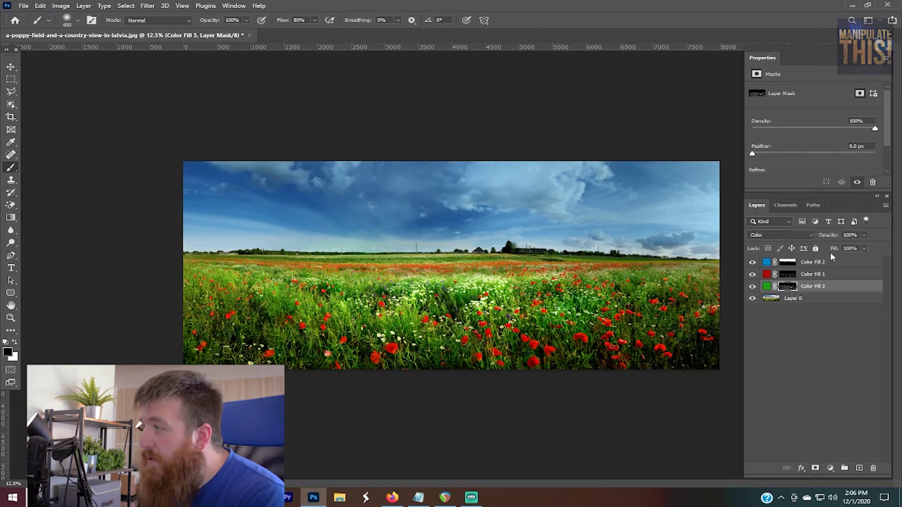
Add a Vibrance adjustment layer above Color Fill 2.
click(845, 261)
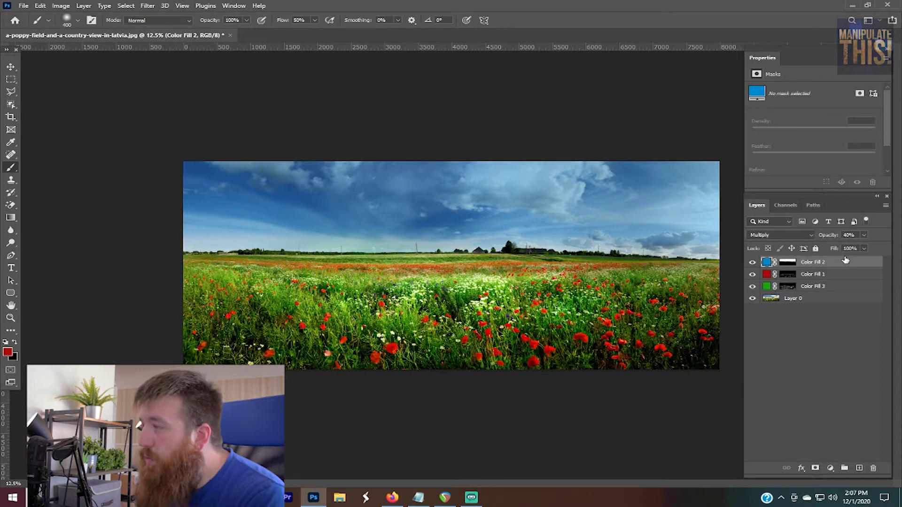
click(831, 469)
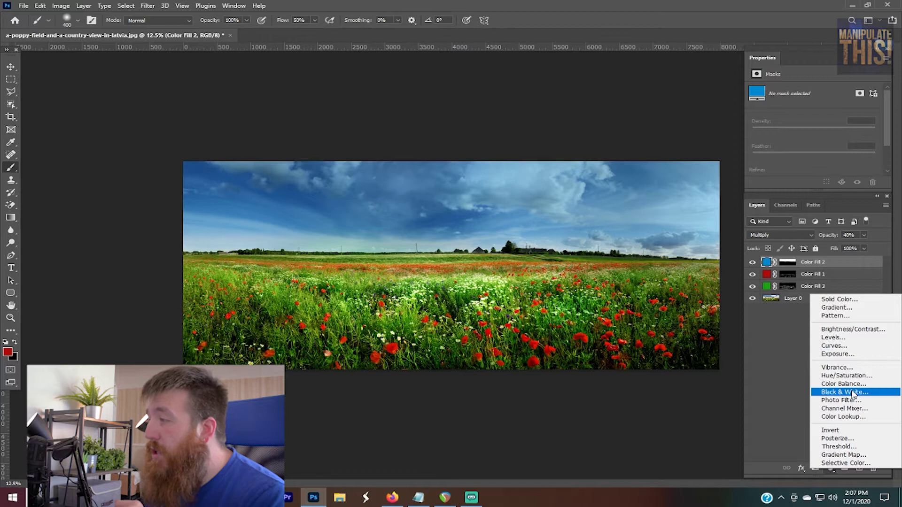
click(851, 368)
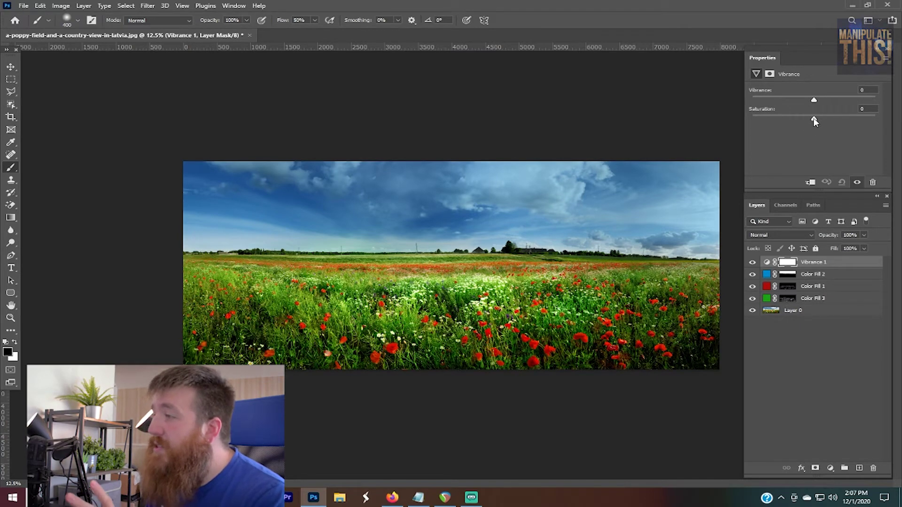
Set Vibrance 1 to Saturation +3 and Vibrance +61.
drag(825, 119, 898, 121)
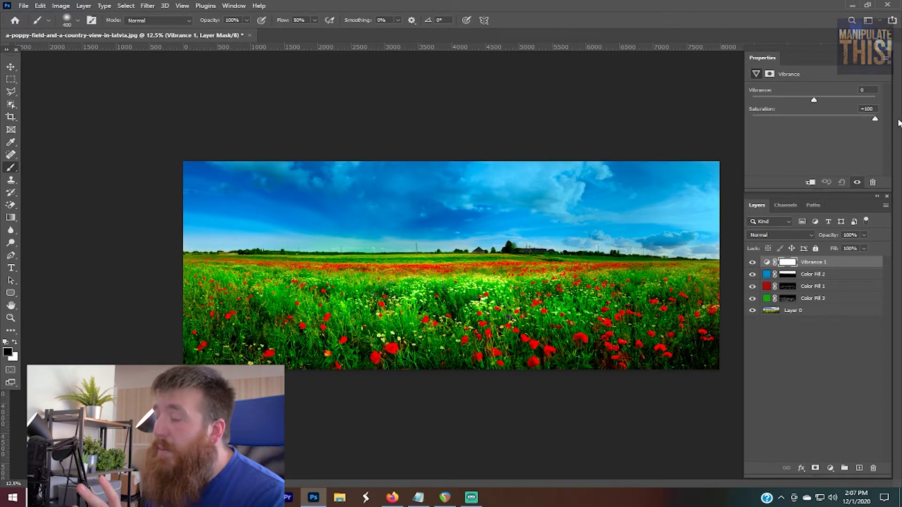
click(812, 119)
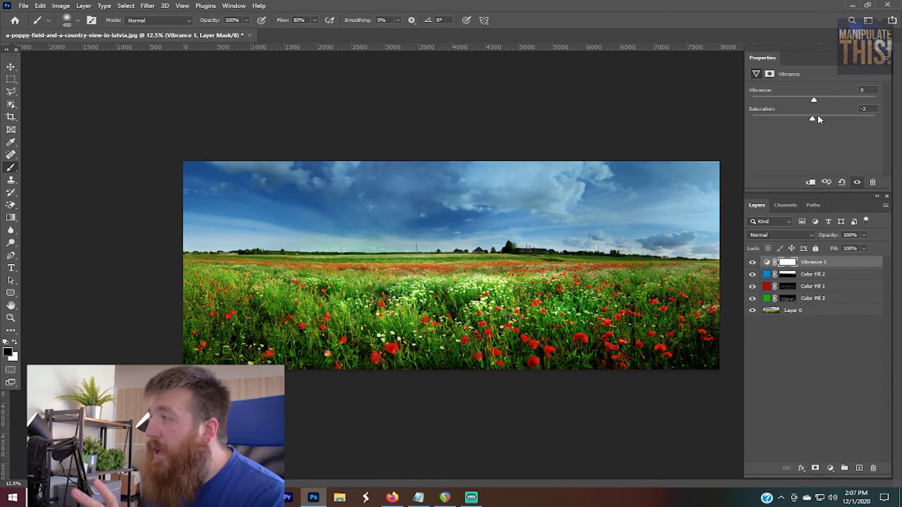
click(816, 120)
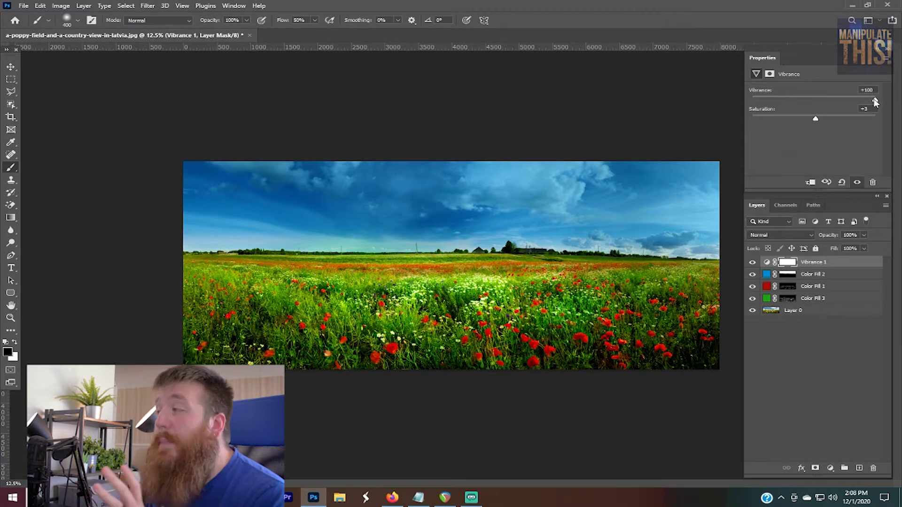
drag(874, 102, 818, 87)
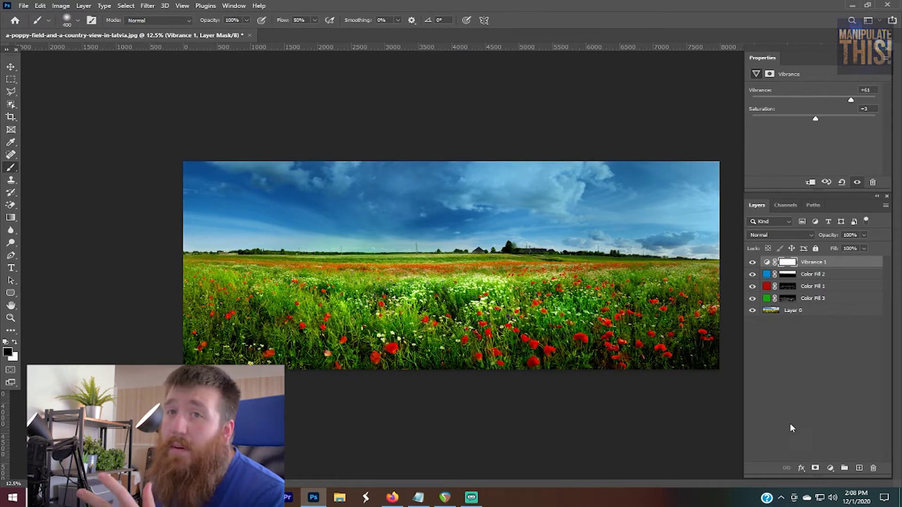
click(830, 469)
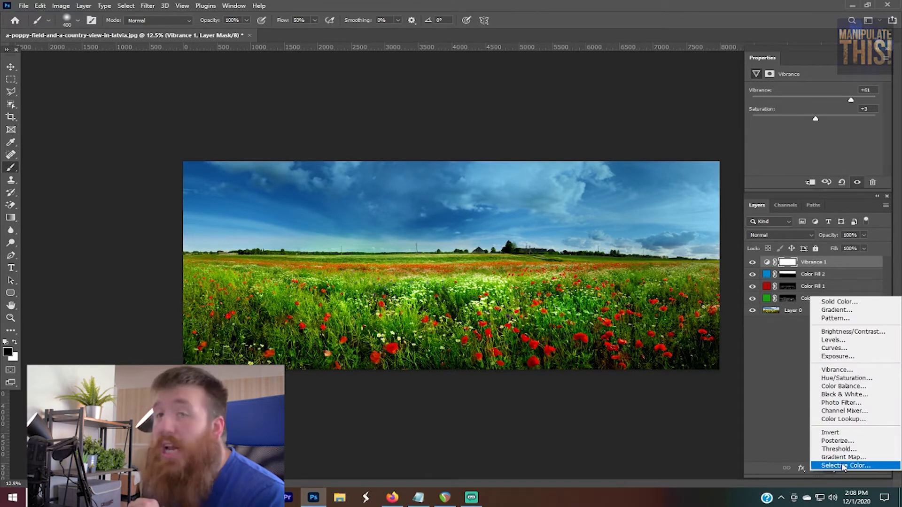
Add a Selective Color adjustment layer and set its Reds' Cyan to -47.
click(844, 465)
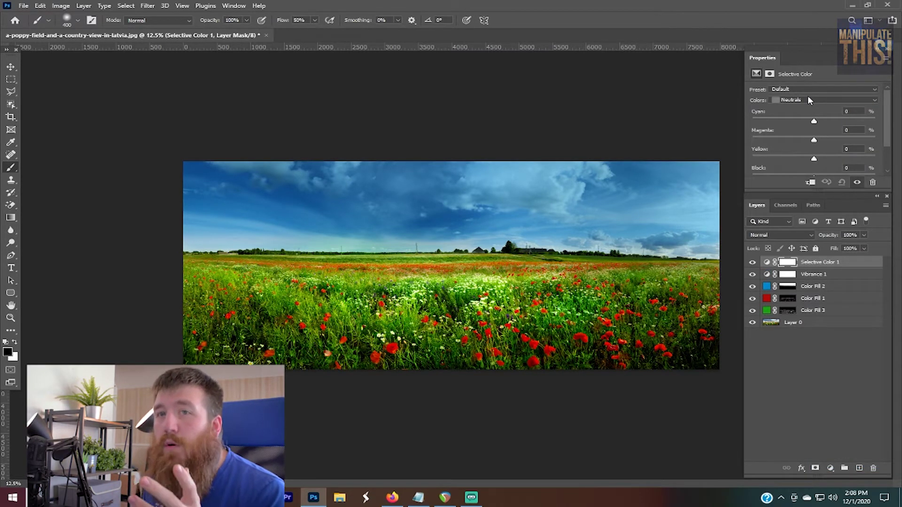
click(808, 99)
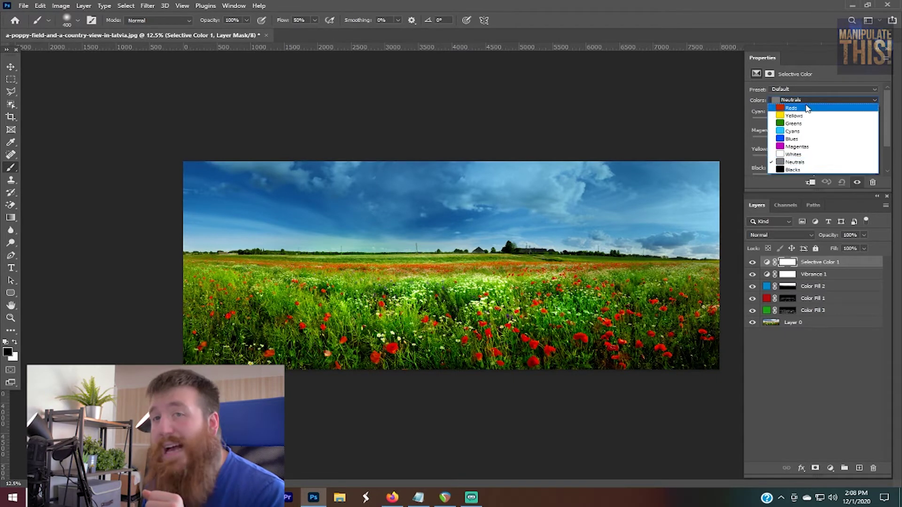
click(807, 108)
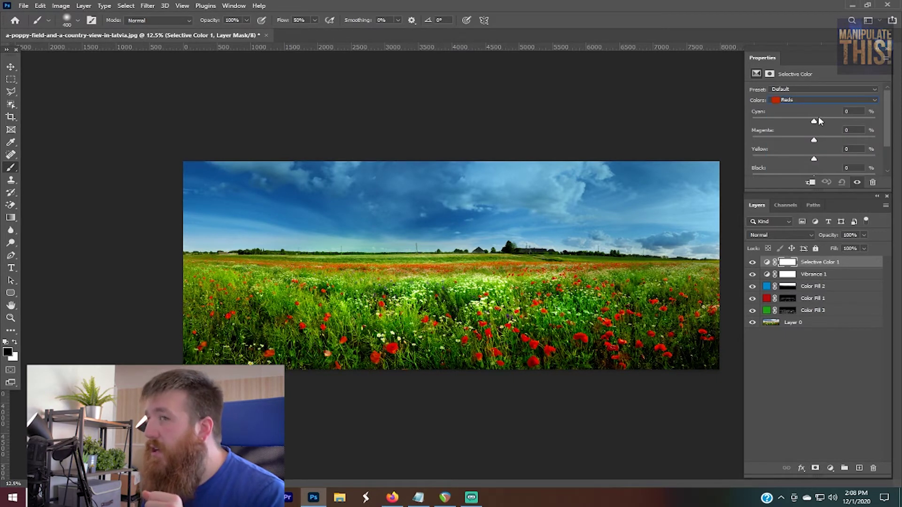
drag(818, 118, 787, 121)
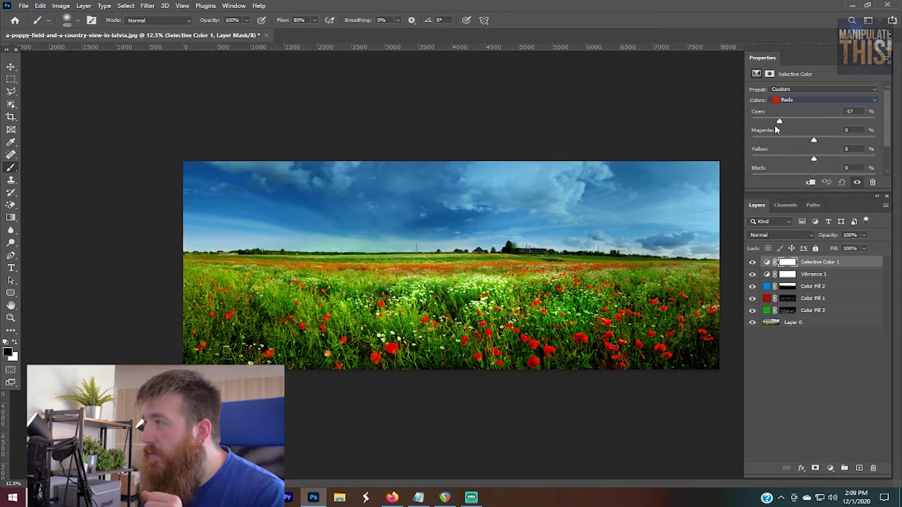
mouse_move(760, 121)
mouse_down()
mouse_move(842, 121)
mouse_move(756, 122)
mouse_up()
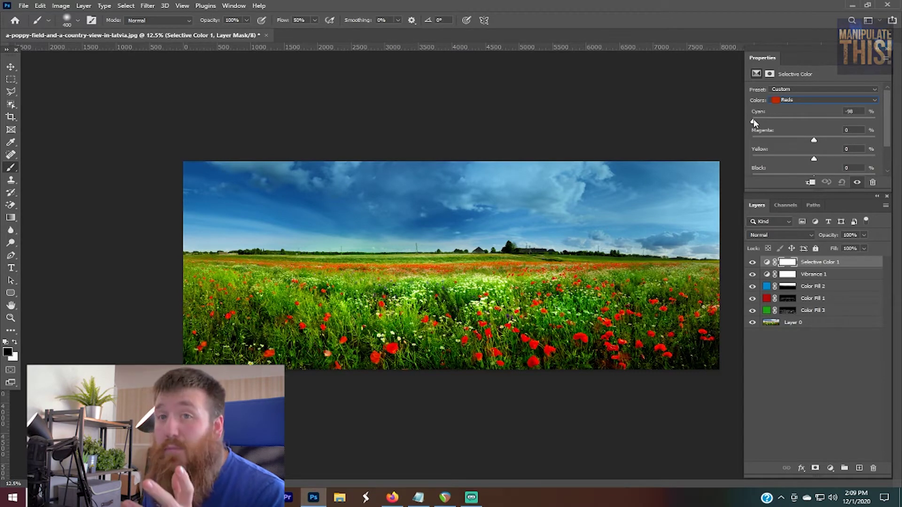
drag(754, 123, 843, 126)
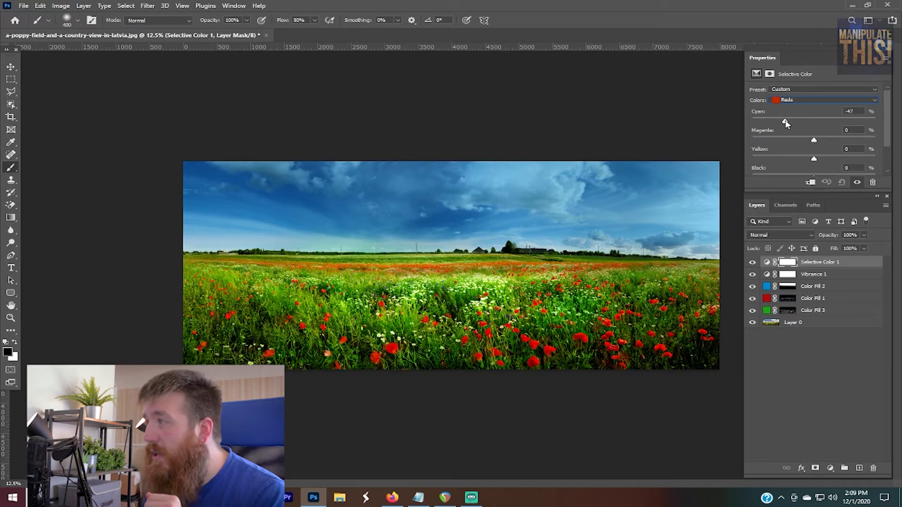
Set the Reds to Magenta -19, Yellow -79 and Black -1 for magenta-pink poppies.
drag(875, 140, 800, 151)
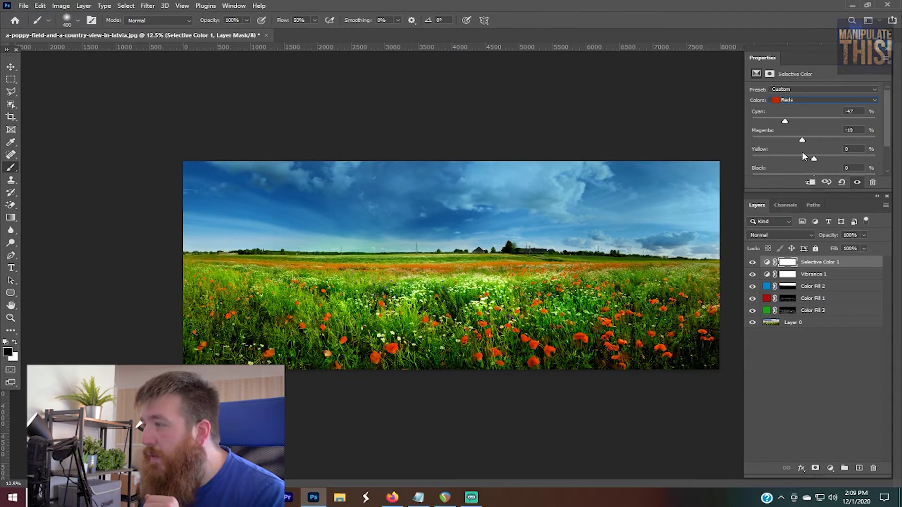
drag(887, 130, 887, 146)
drag(826, 129, 765, 133)
drag(814, 150, 737, 157)
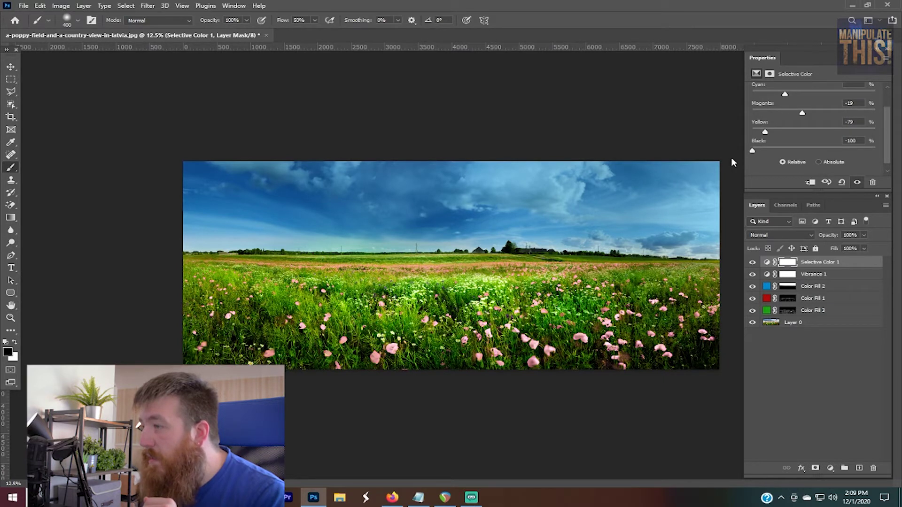
drag(752, 151, 813, 151)
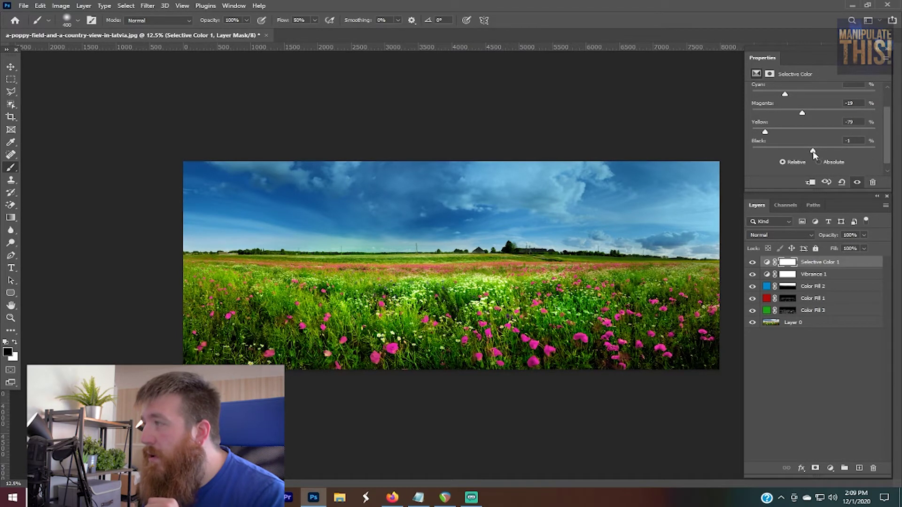
scroll(877, 104, up, 2)
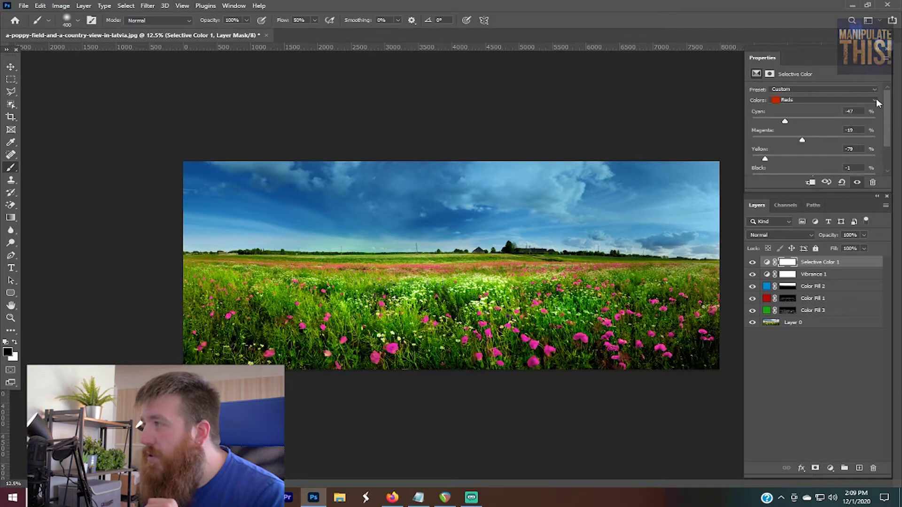
click(814, 100)
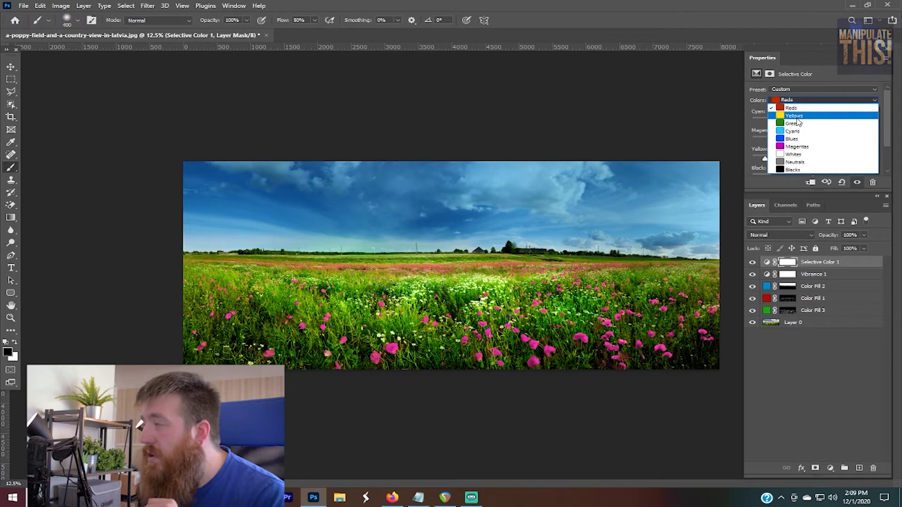
Switch Selective Color to Yellows and set Cyan +21, Magenta +14, Yellow +46, Black +5.
click(793, 116)
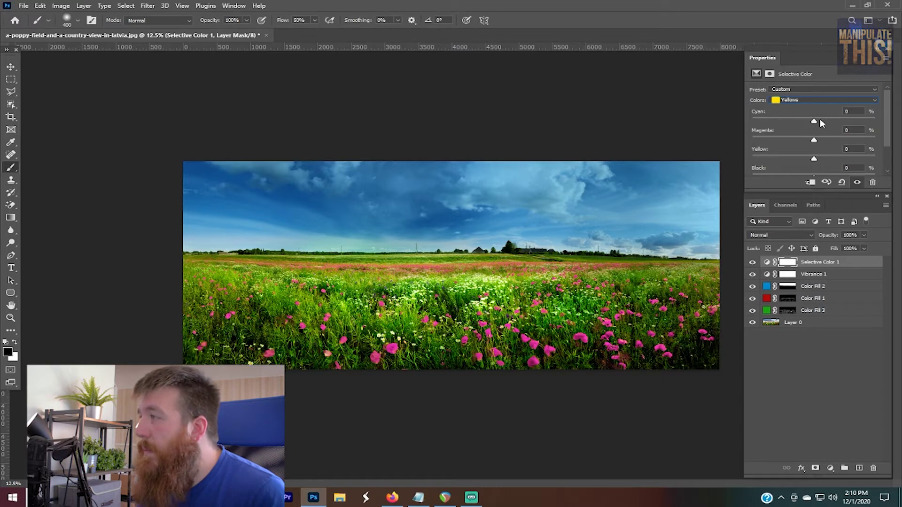
mouse_move(814, 123)
mouse_down()
mouse_move(864, 125)
mouse_move(760, 122)
mouse_move(847, 120)
mouse_move(812, 124)
mouse_move(840, 122)
mouse_move(818, 122)
mouse_move(836, 123)
mouse_move(827, 124)
mouse_up()
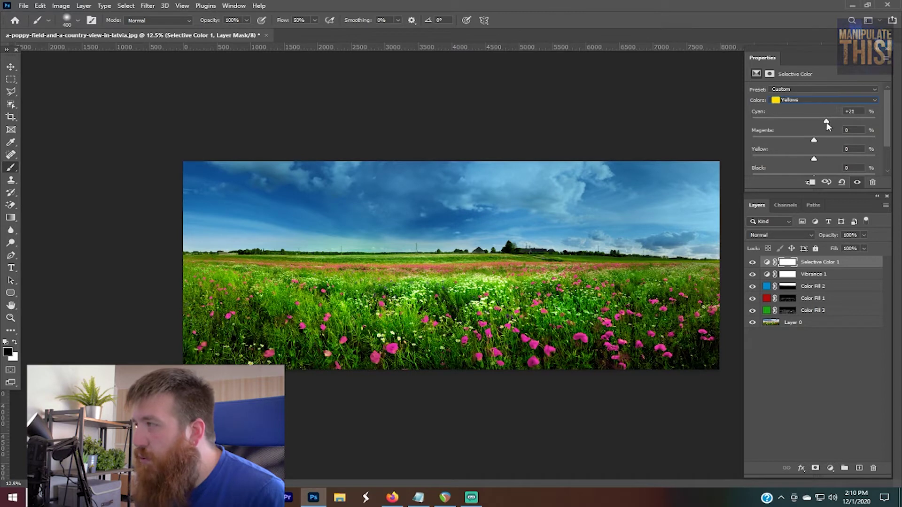
mouse_move(815, 139)
mouse_down()
mouse_move(856, 137)
mouse_move(768, 138)
mouse_move(831, 139)
mouse_up()
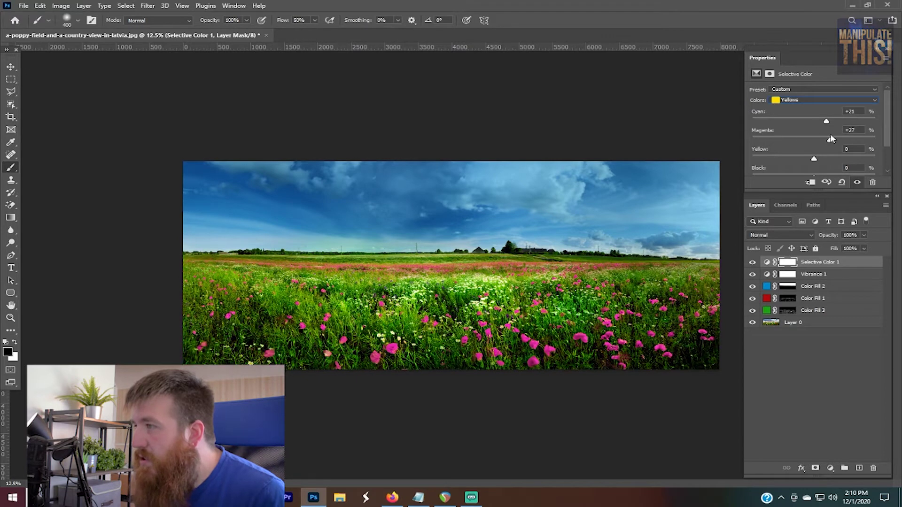
drag(887, 129, 888, 155)
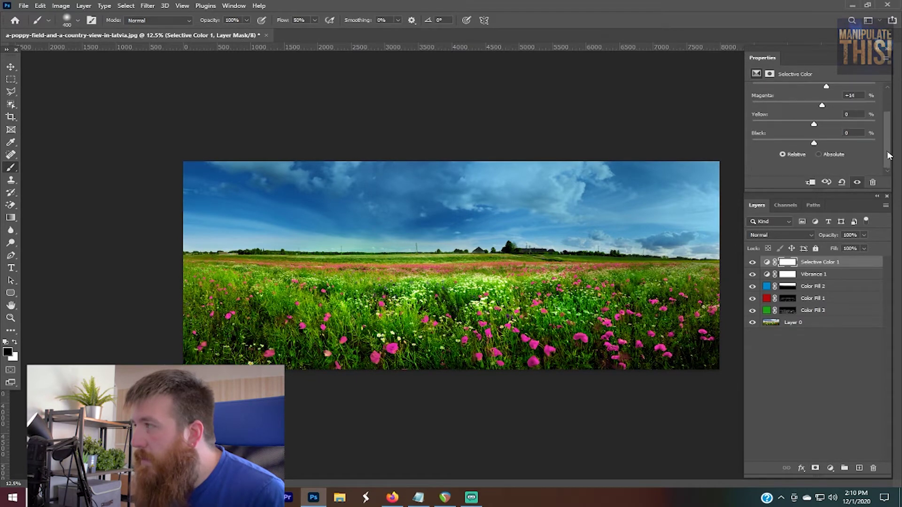
drag(814, 125, 717, 133)
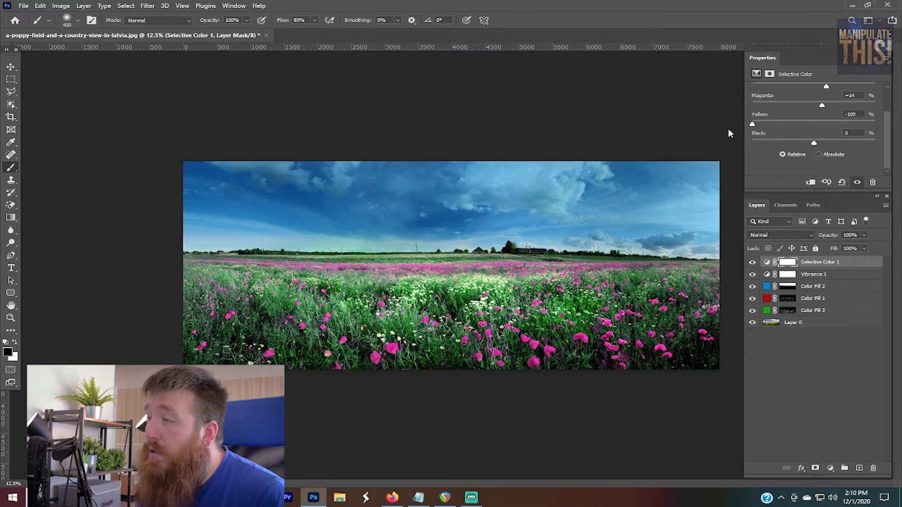
drag(752, 124, 817, 148)
scroll(865, 169, up, 2)
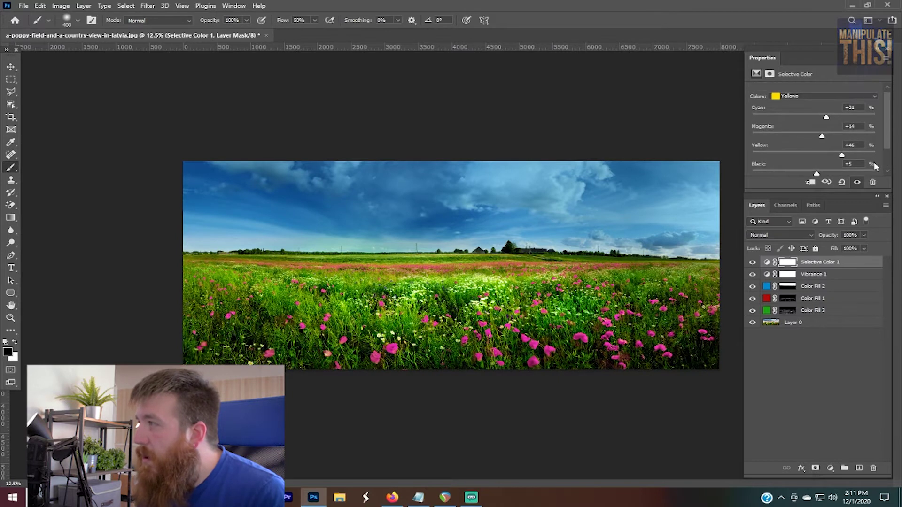
click(821, 95)
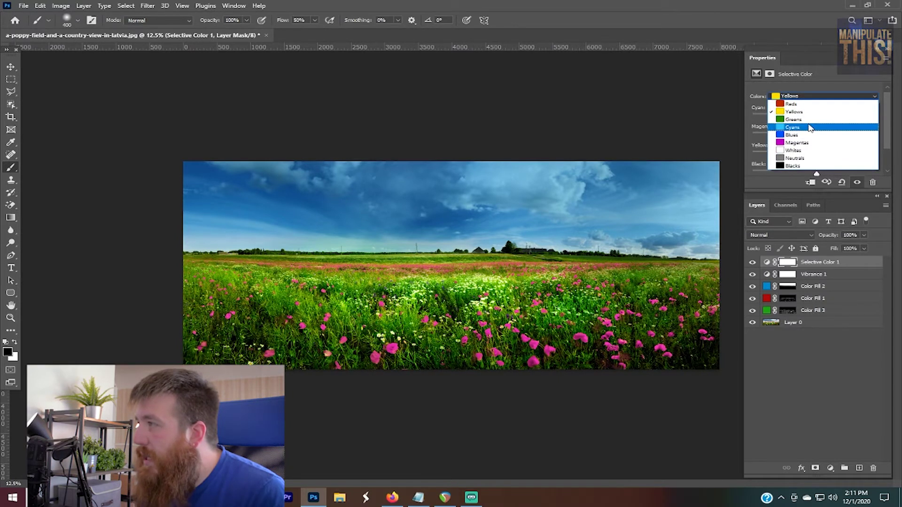
Set Selective Color Greens to Cyan -32, Magenta +28, Yellow -67, Black +14 to deepen the grass.
click(802, 122)
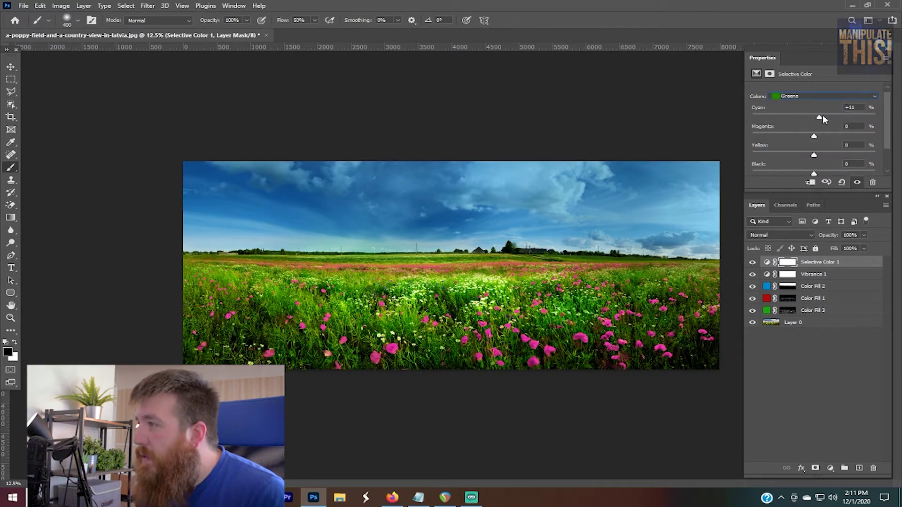
drag(879, 125, 742, 108)
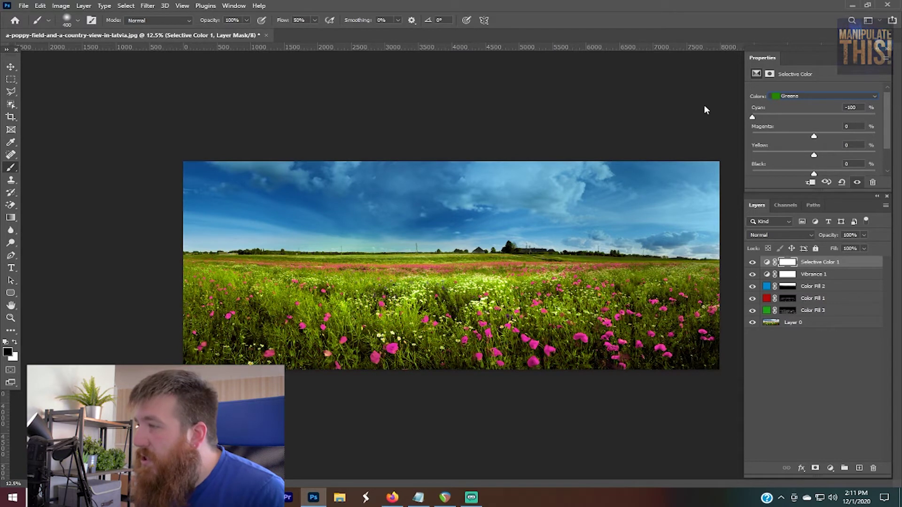
drag(752, 117, 772, 155)
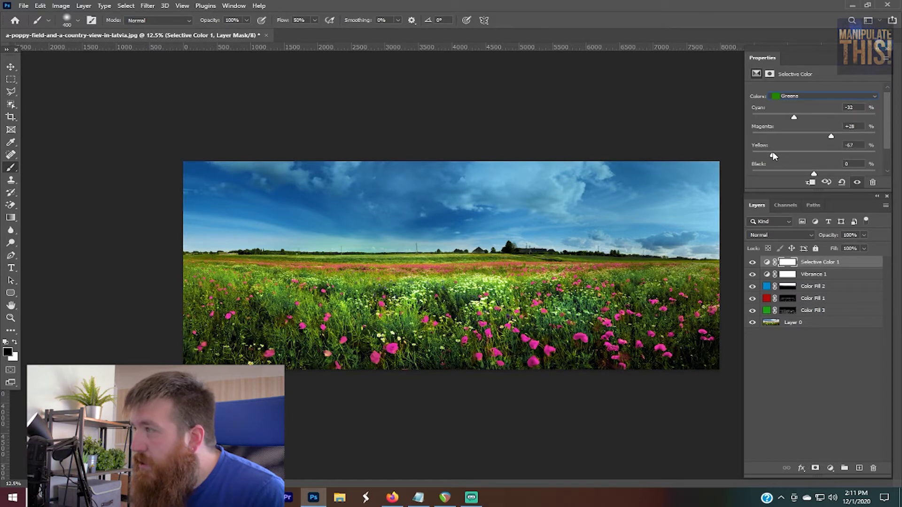
scroll(791, 134, down, 1)
mouse_move(814, 158)
mouse_down()
mouse_move(874, 159)
mouse_move(807, 160)
mouse_move(837, 161)
mouse_move(822, 162)
mouse_up()
scroll(784, 144, up, 2)
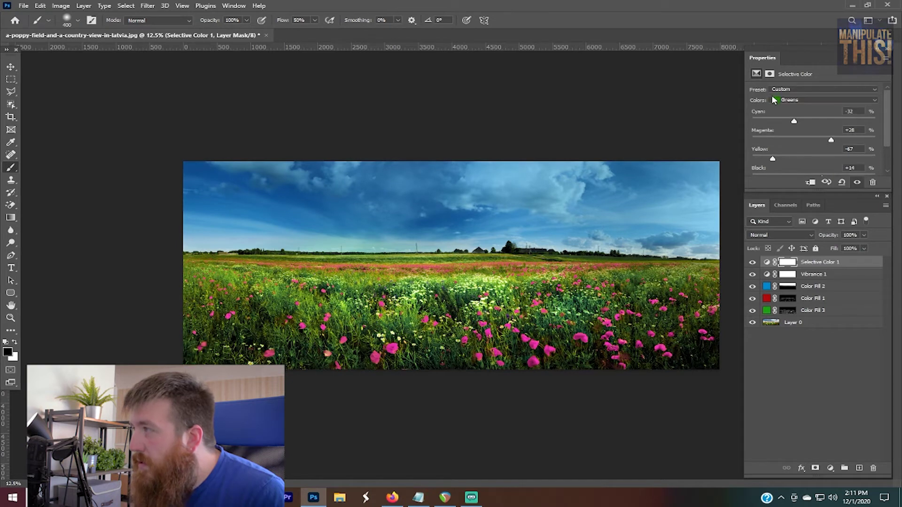
click(798, 100)
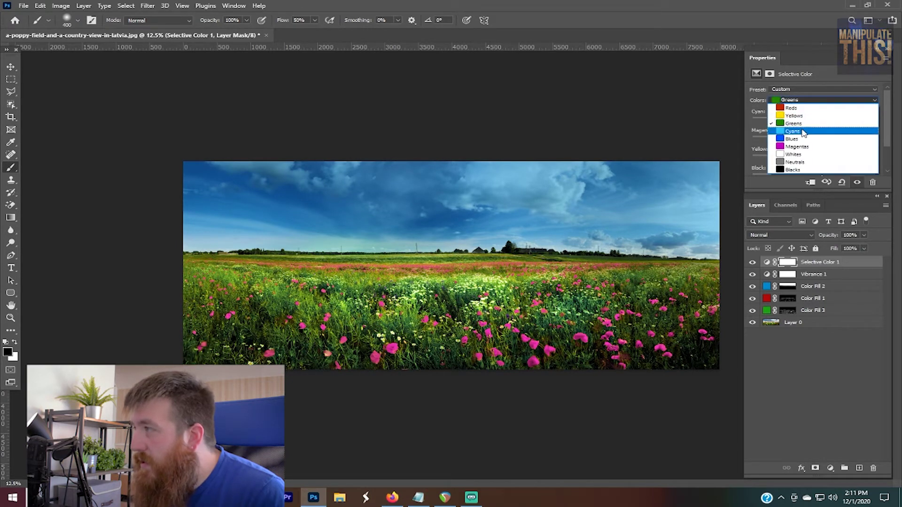
click(812, 131)
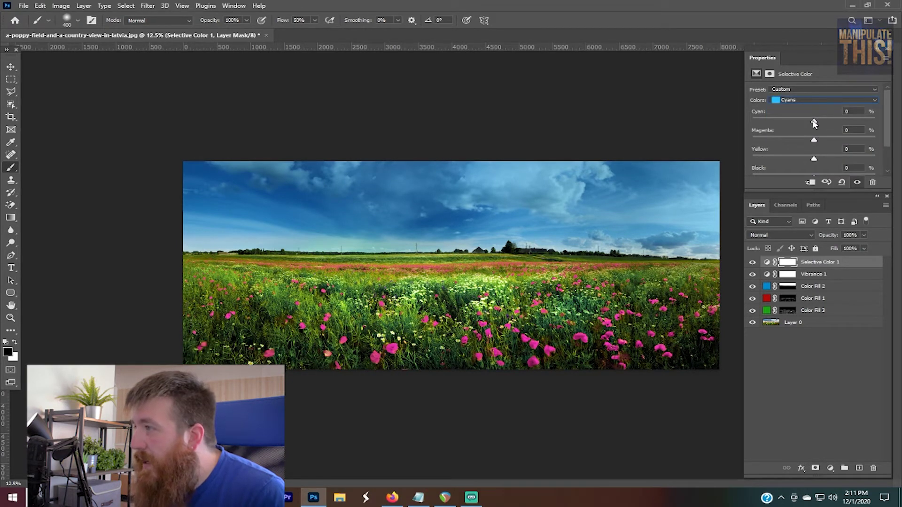
Set the Cyans to Cyan +50, Magenta +42, Yellow -62, Black +27 for a richer sky.
mouse_move(847, 124)
mouse_down()
mouse_move(720, 127)
mouse_move(842, 129)
mouse_up()
drag(813, 140, 748, 160)
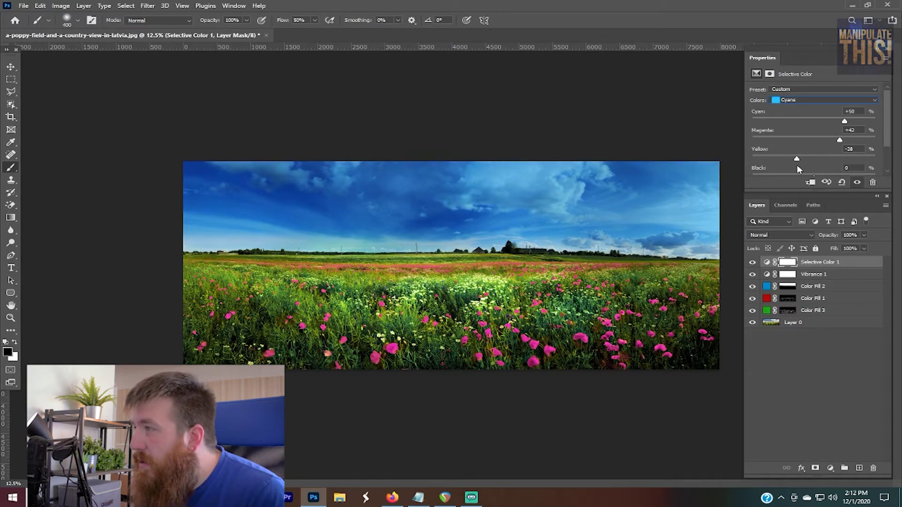
drag(799, 169, 775, 144)
scroll(799, 150, down, 1)
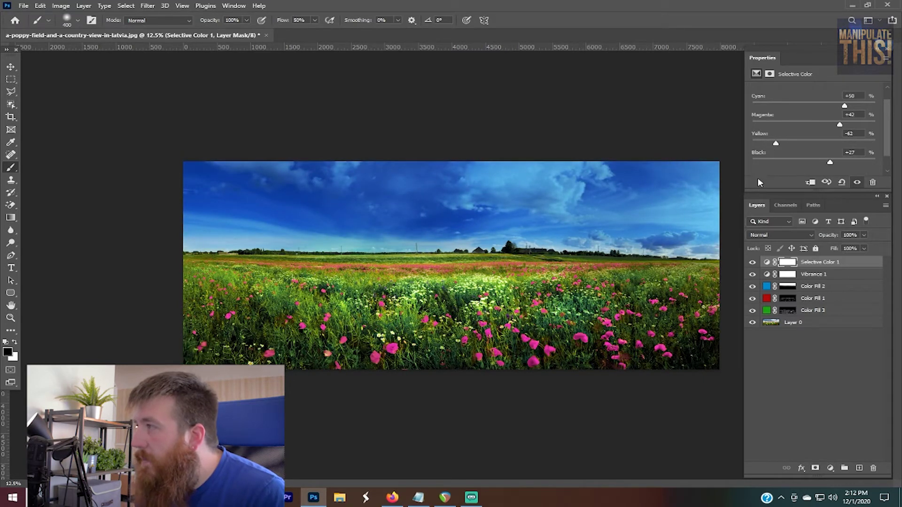
scroll(785, 127, up, 1)
click(798, 100)
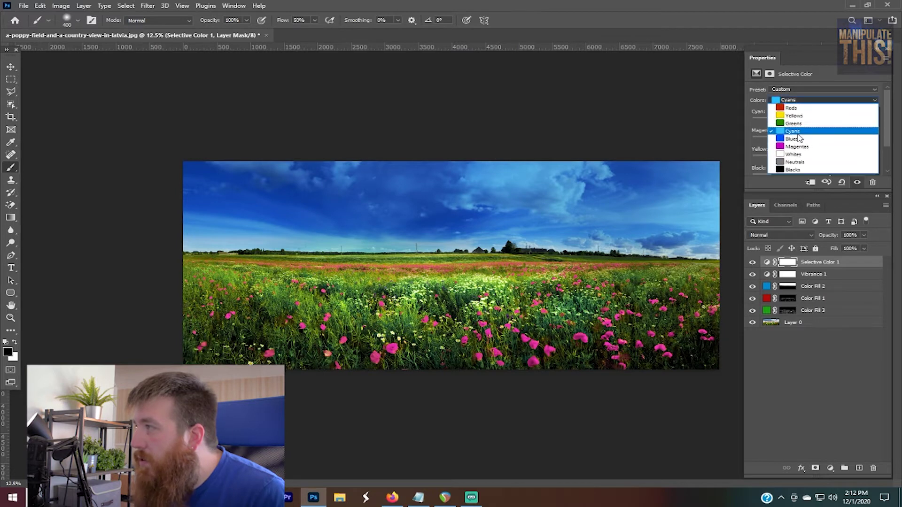
click(822, 129)
Shift the Blues' cyan, then set the Magentas to Cyan -37 with Magenta back at +5.
drag(873, 123, 736, 169)
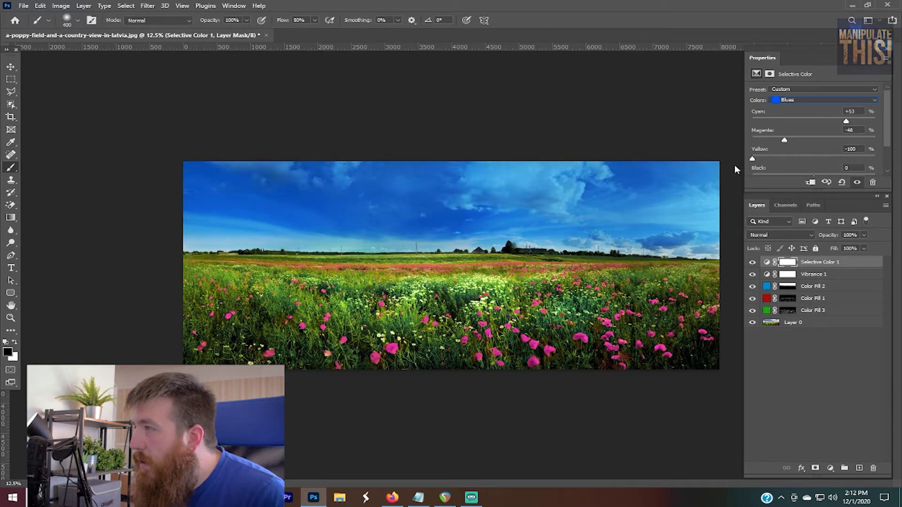
click(813, 101)
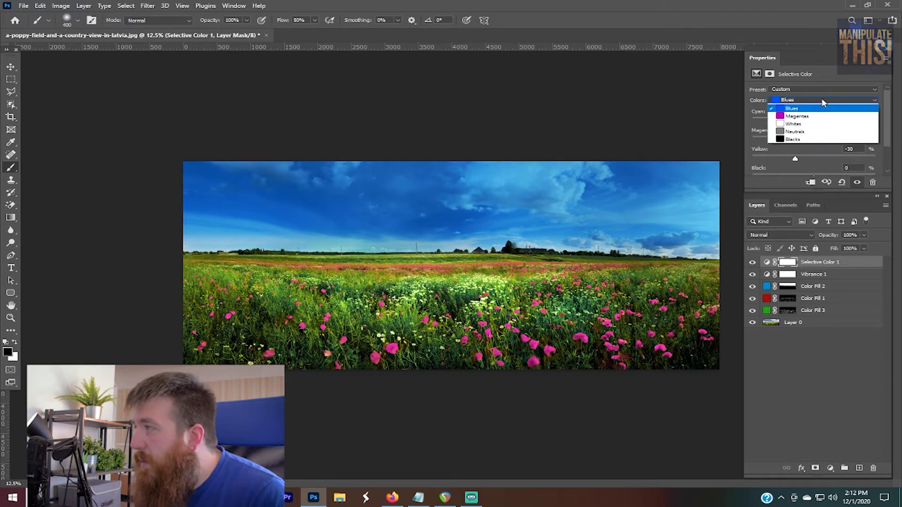
click(820, 123)
drag(818, 122, 872, 123)
drag(797, 135, 794, 139)
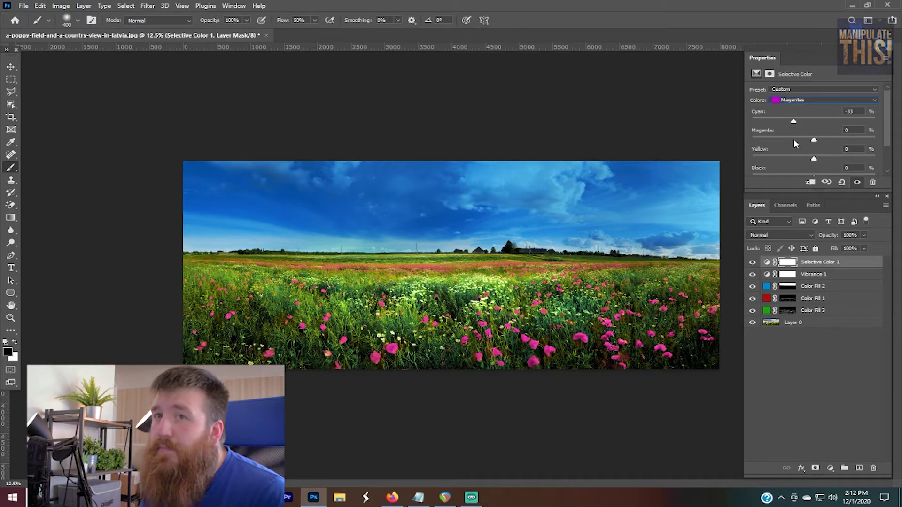
drag(794, 140, 769, 142)
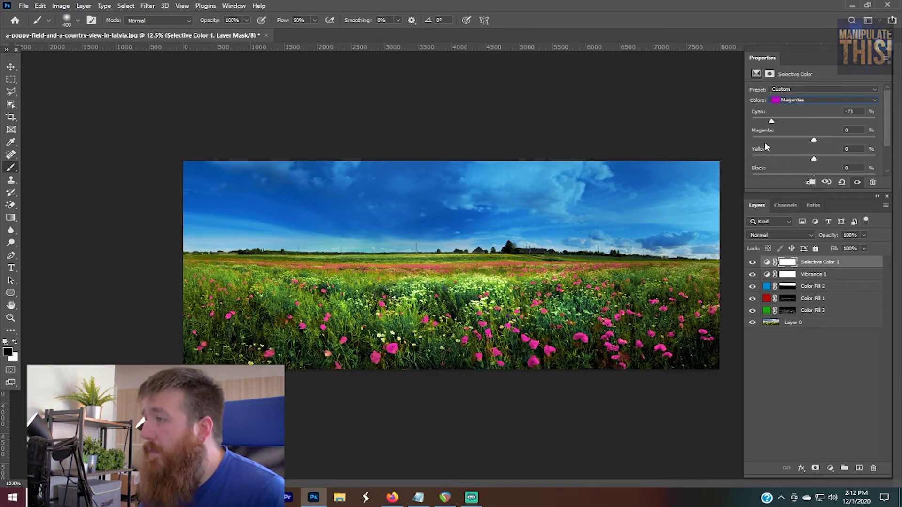
drag(865, 139, 813, 141)
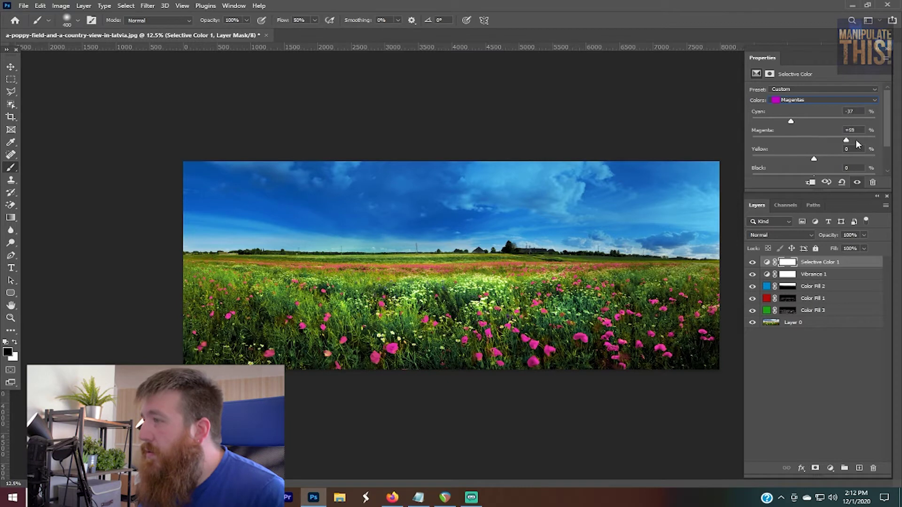
mouse_move(752, 150)
mouse_down()
mouse_move(878, 160)
mouse_move(740, 157)
mouse_up()
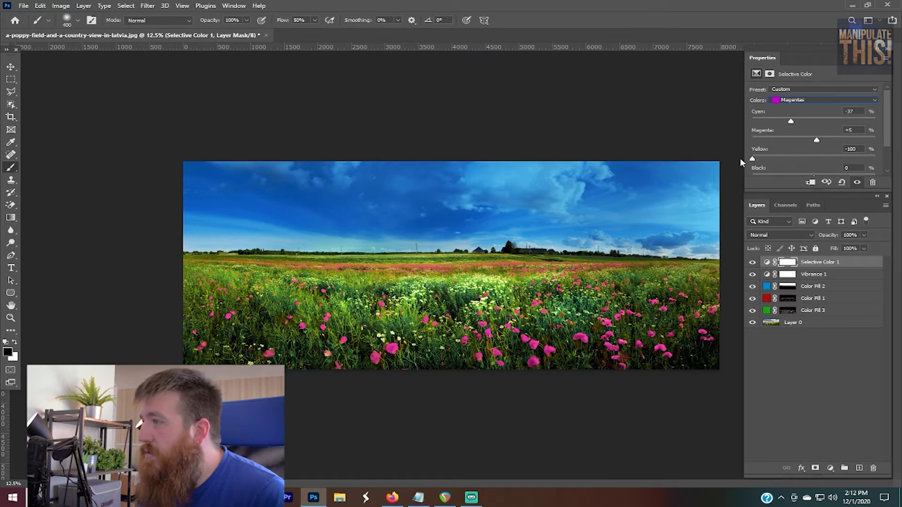
click(813, 101)
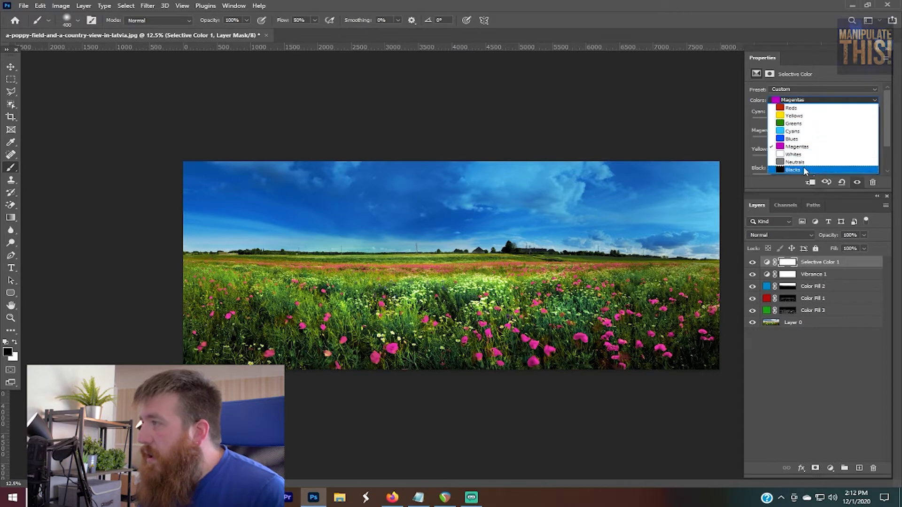
Set the Blacks range to Cyan +14, Magenta +18, Yellow +7, Black +3.
click(806, 170)
drag(854, 122, 803, 135)
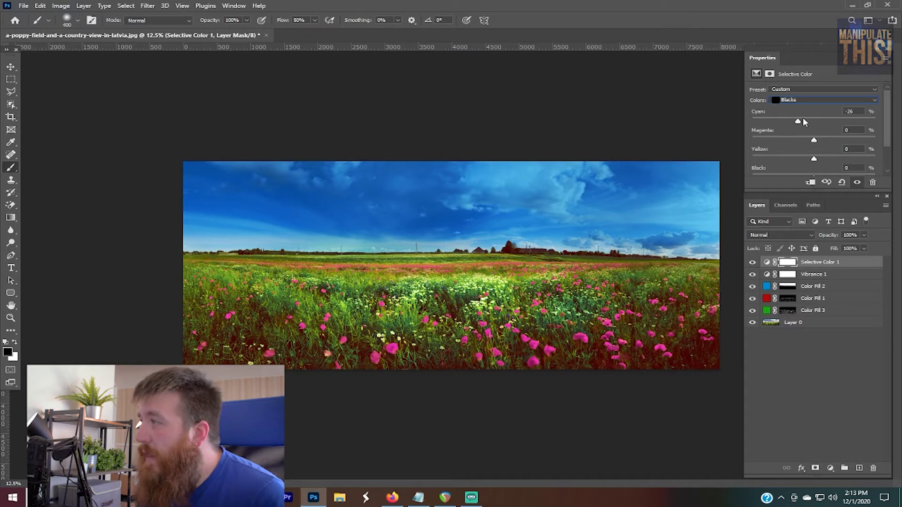
drag(798, 123, 800, 147)
scroll(794, 154, down, 1)
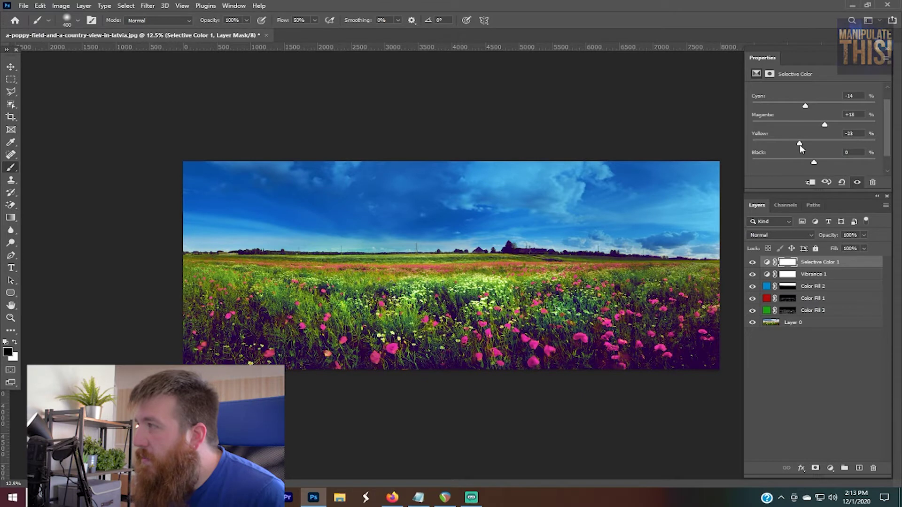
drag(806, 109, 820, 109)
drag(804, 145, 815, 162)
scroll(788, 161, up, 2)
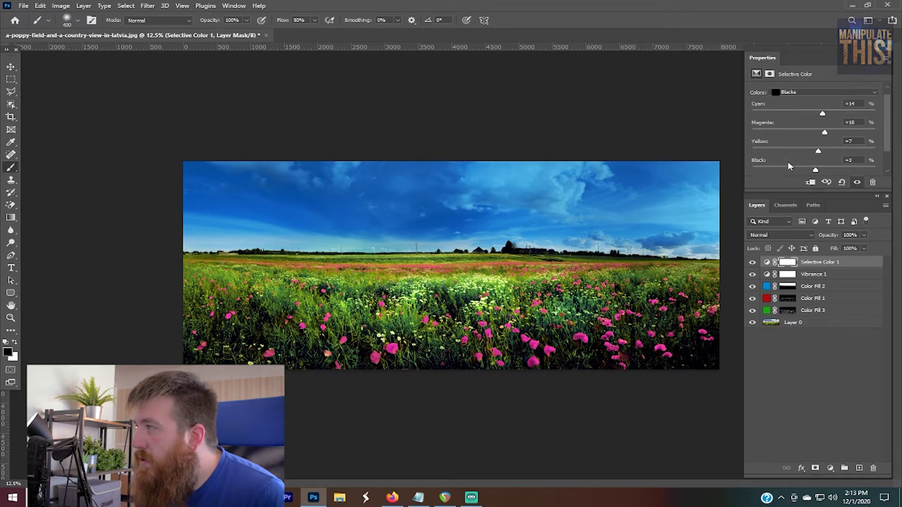
click(811, 102)
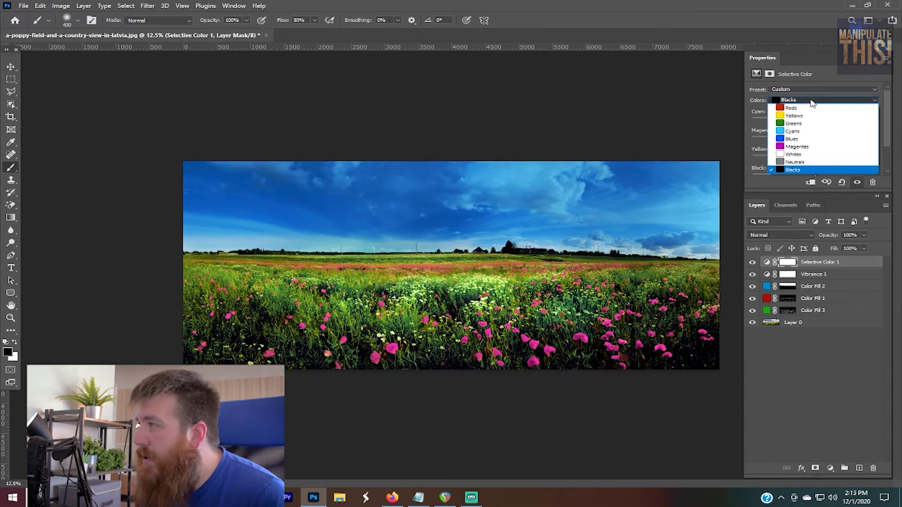
Set the Whites to Cyan +15, Magenta 0, Yellow +4, then select all the adjustment layers.
click(810, 155)
drag(813, 122, 736, 125)
drag(813, 143, 700, 155)
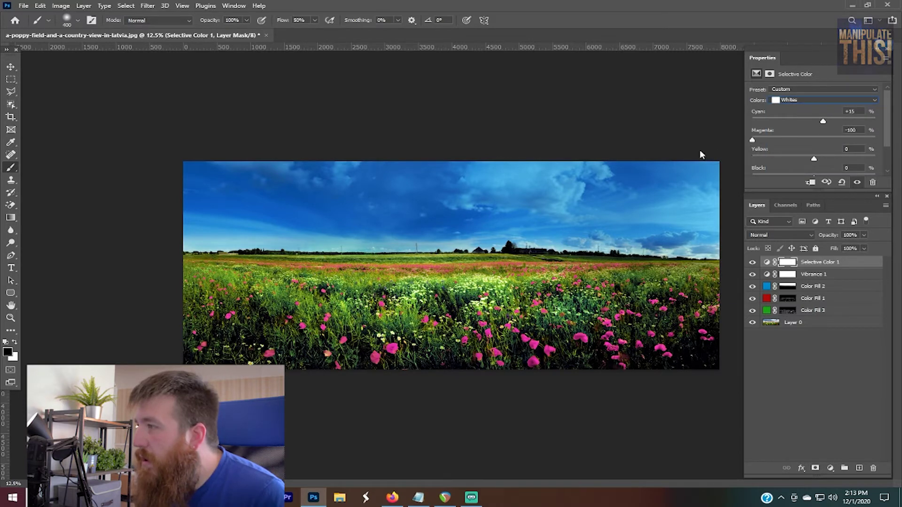
drag(792, 140, 816, 155)
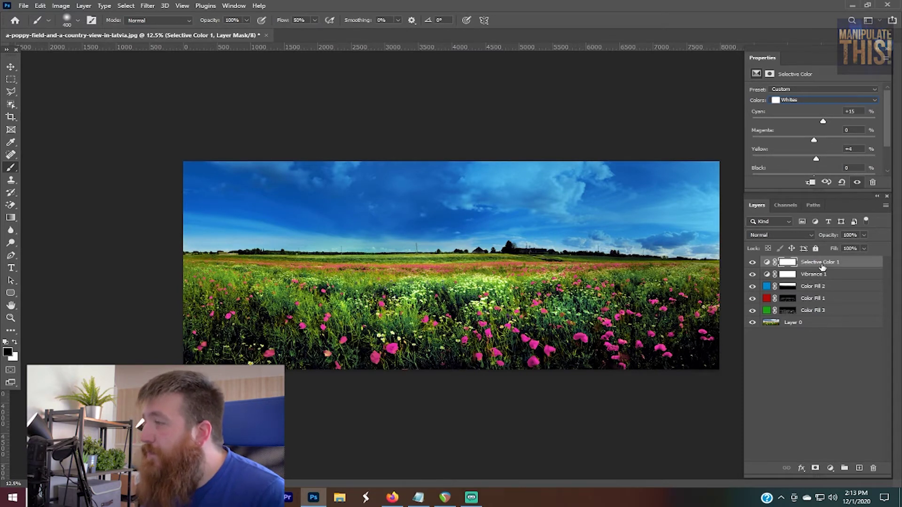
click(767, 262)
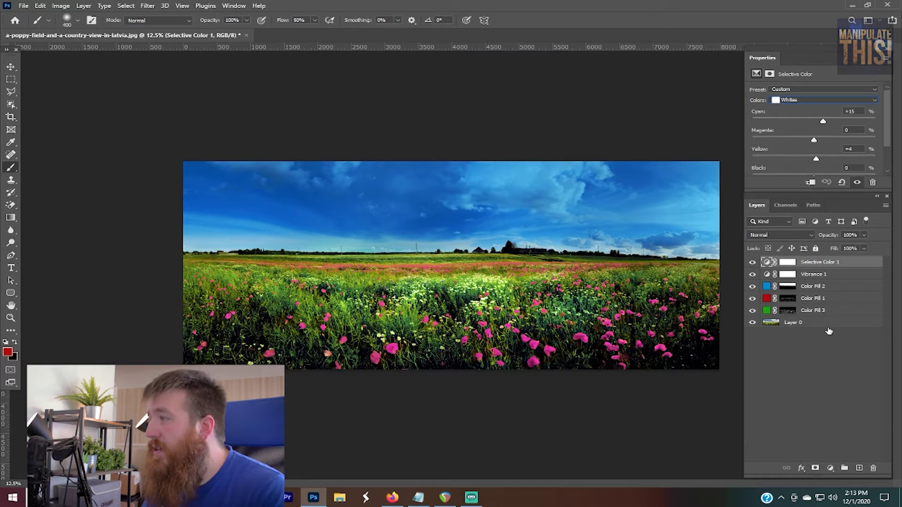
shift+click(826, 310)
Group the five layers into Group 1 with Ctrl+G, compare it on and off, and expand it.
key(ctrl+g)
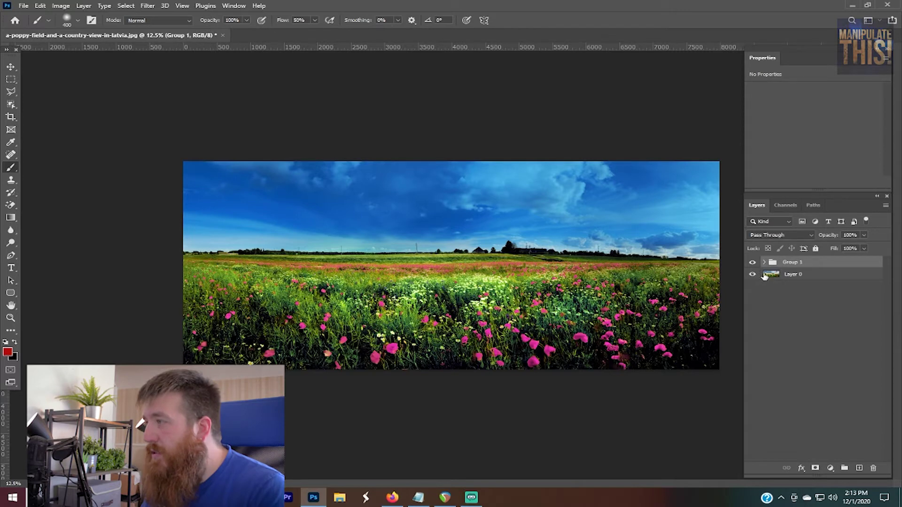
click(753, 263)
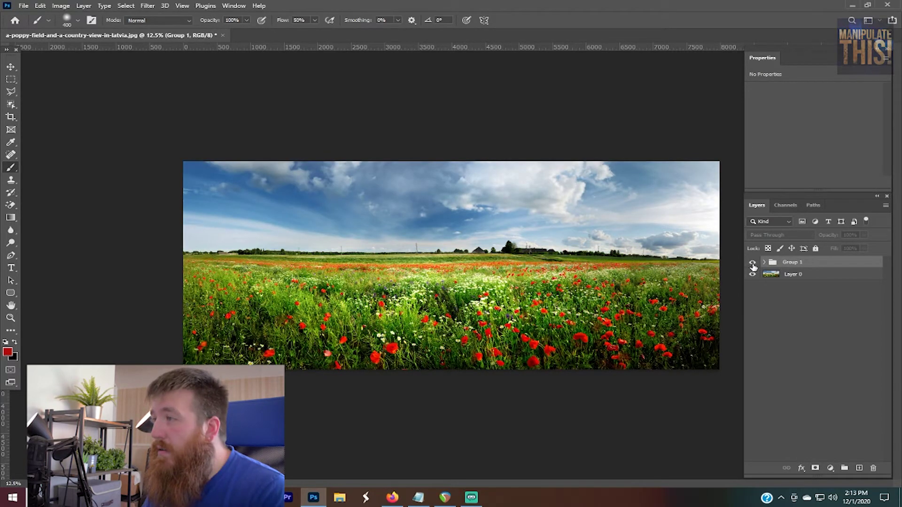
click(752, 263)
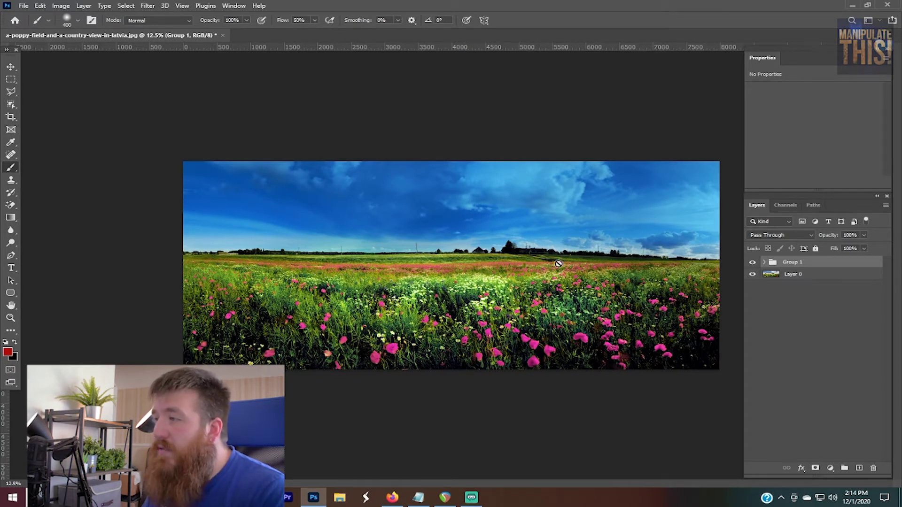
click(764, 262)
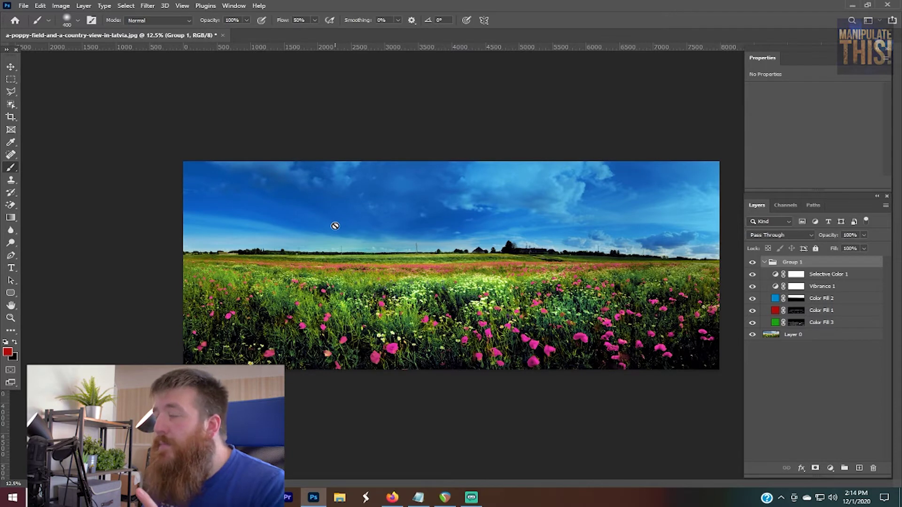
Review Vibrance 1 and Selective Color 1, compare before and after, then leave Group 1 hidden and collapsed.
click(835, 288)
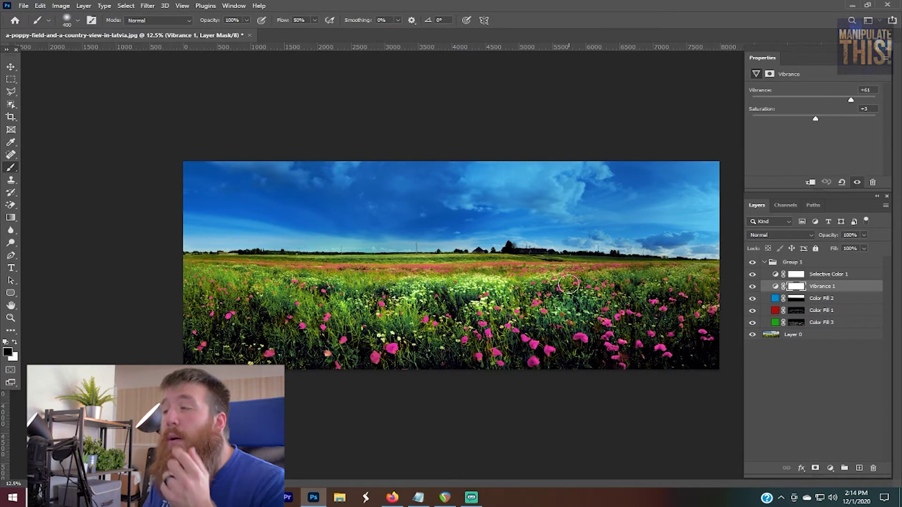
click(850, 275)
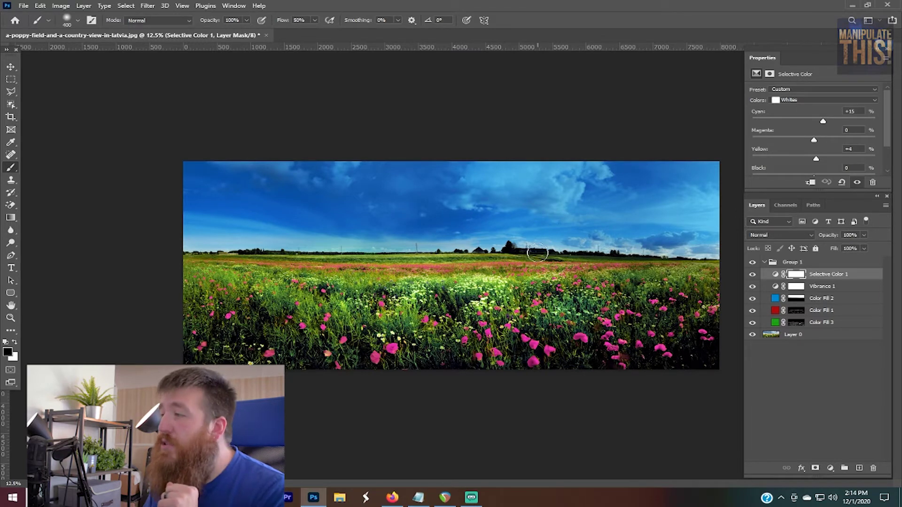
click(752, 264)
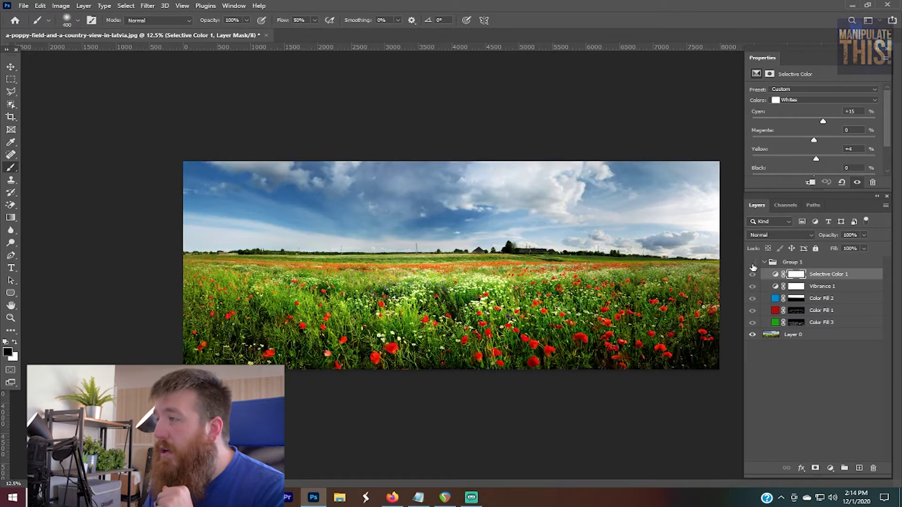
click(752, 264)
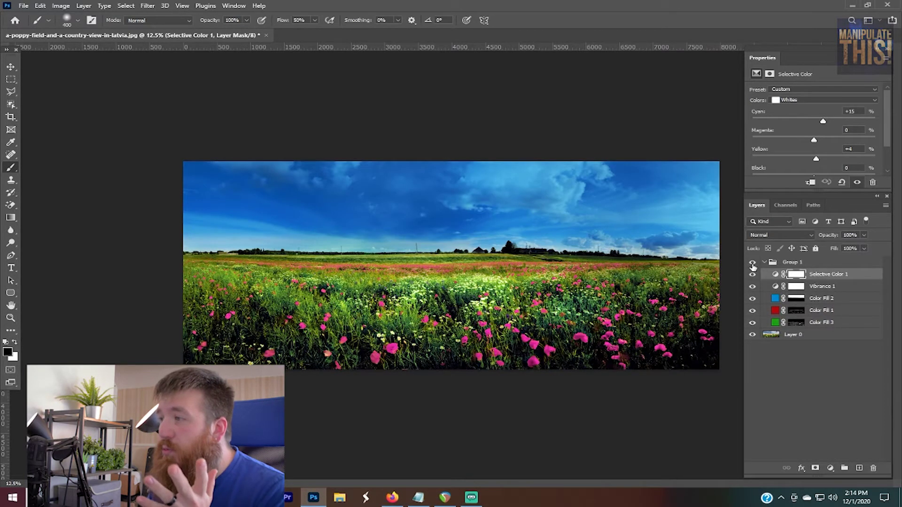
click(752, 263)
click(752, 264)
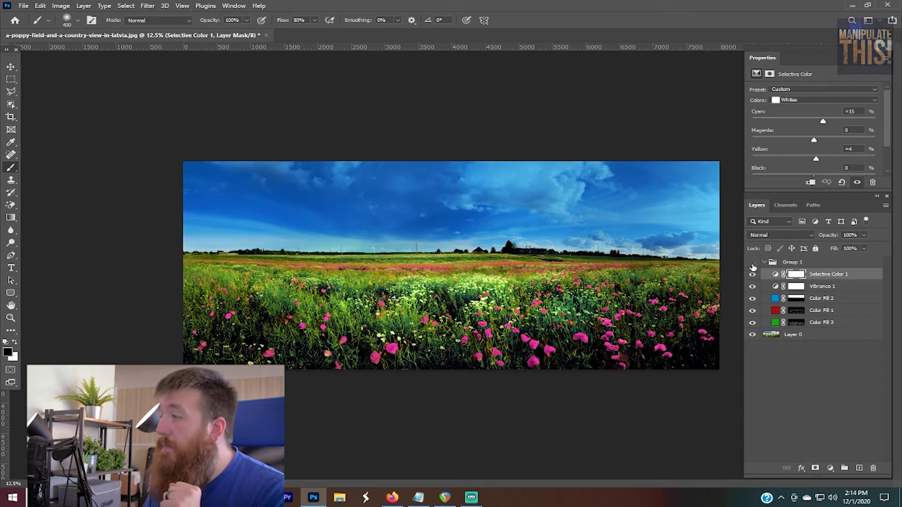
click(752, 264)
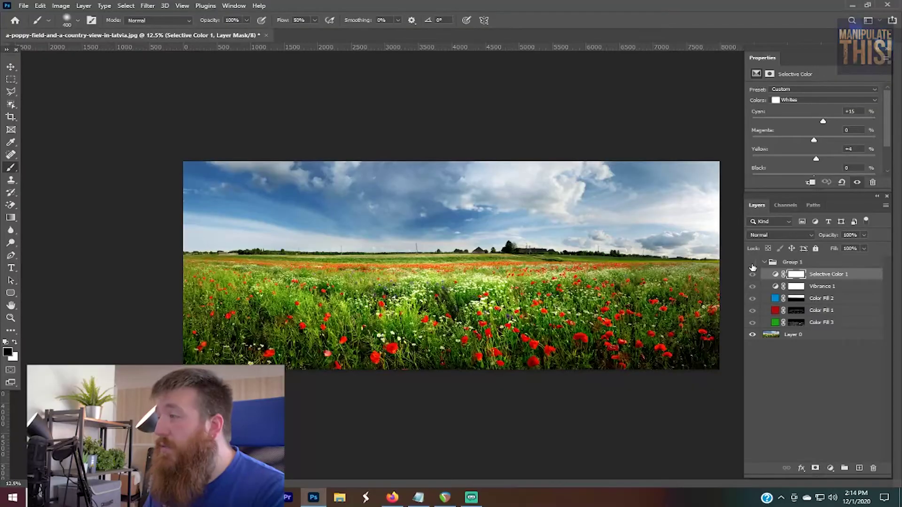
click(752, 263)
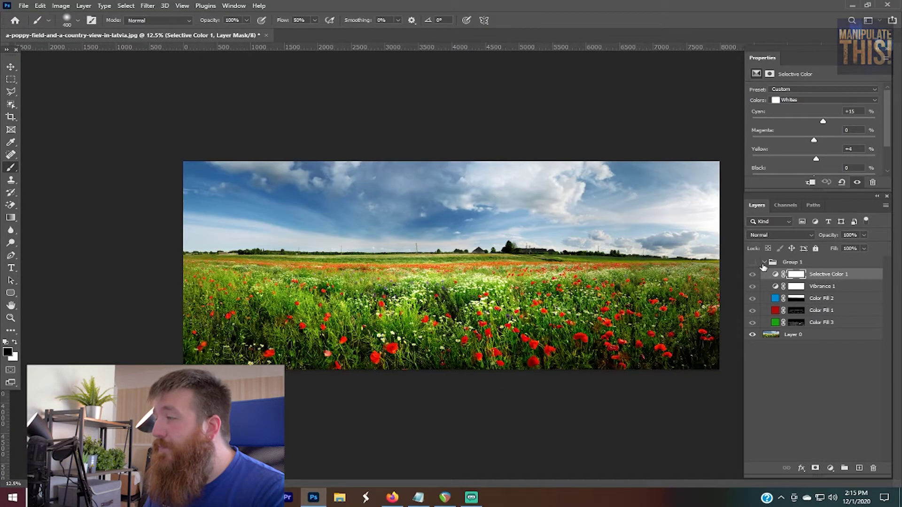
click(763, 263)
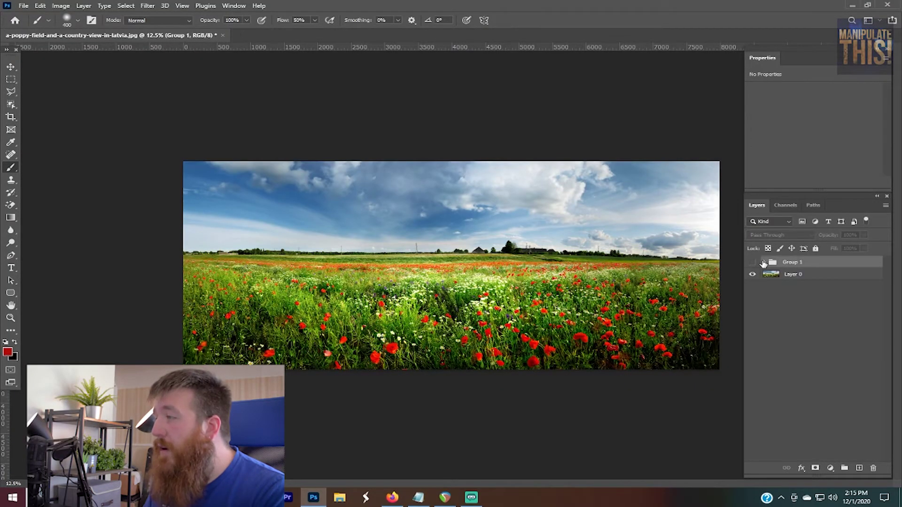
Rename Group 1 to 'SOLID COLOR'.
double_click(797, 266)
text(SOLID CO)
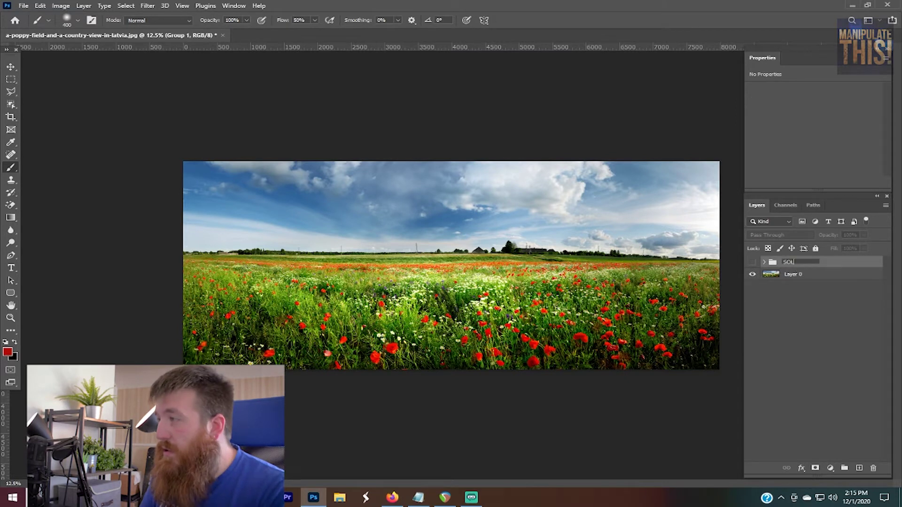
text(LOR)
key(Return)
click(821, 279)
Add a Gradient Map adjustment layer and move it below Layer 0.
click(804, 277)
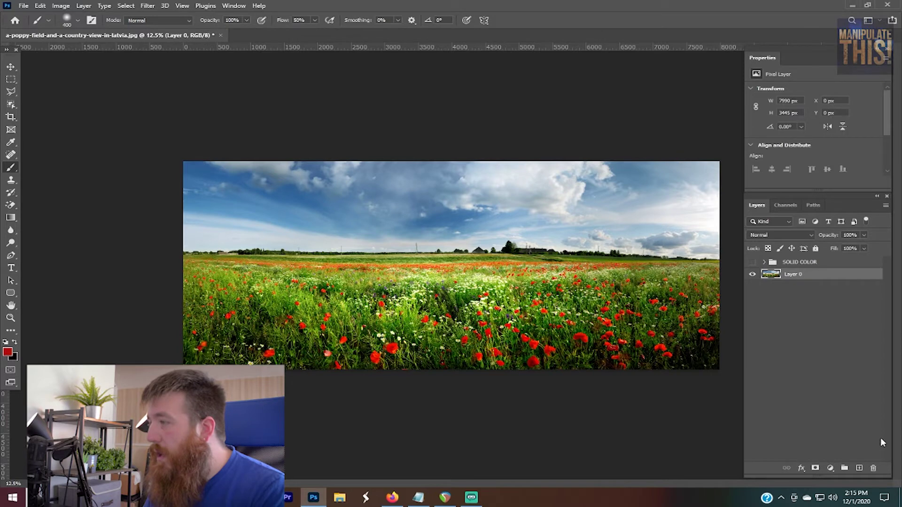
click(830, 468)
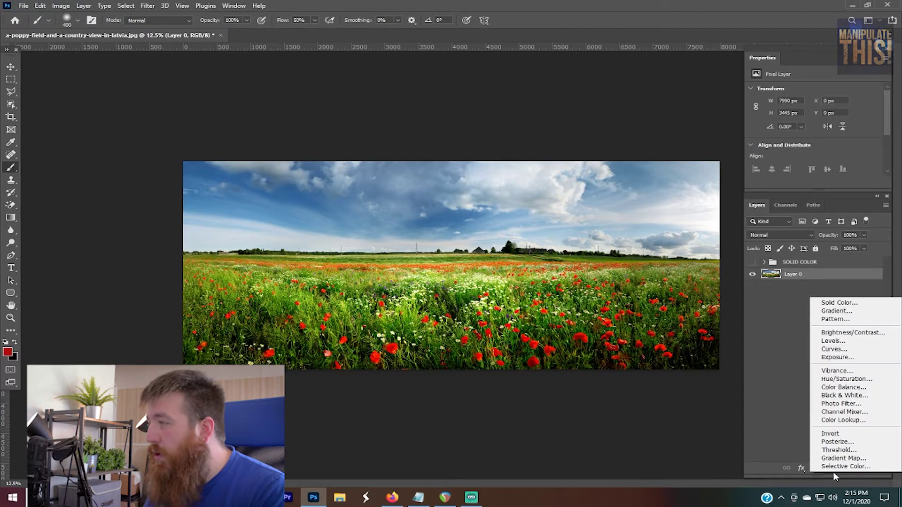
click(858, 459)
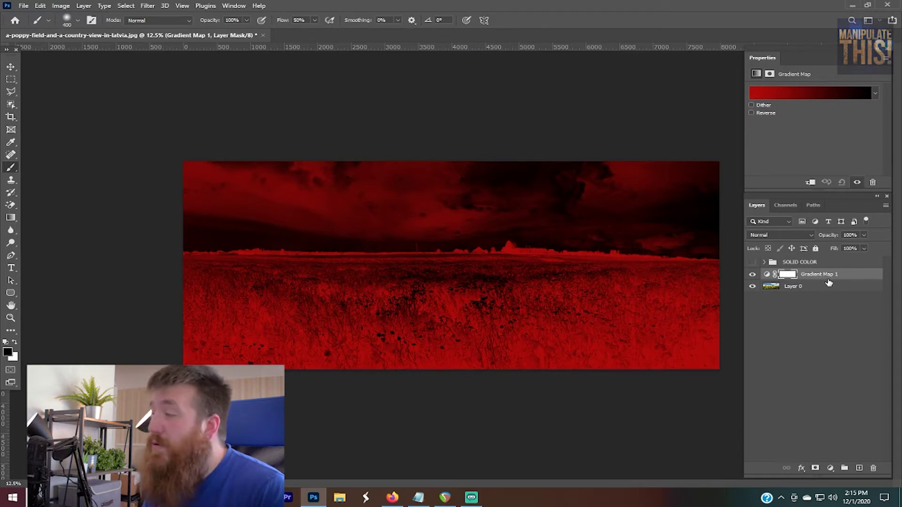
drag(838, 278, 841, 302)
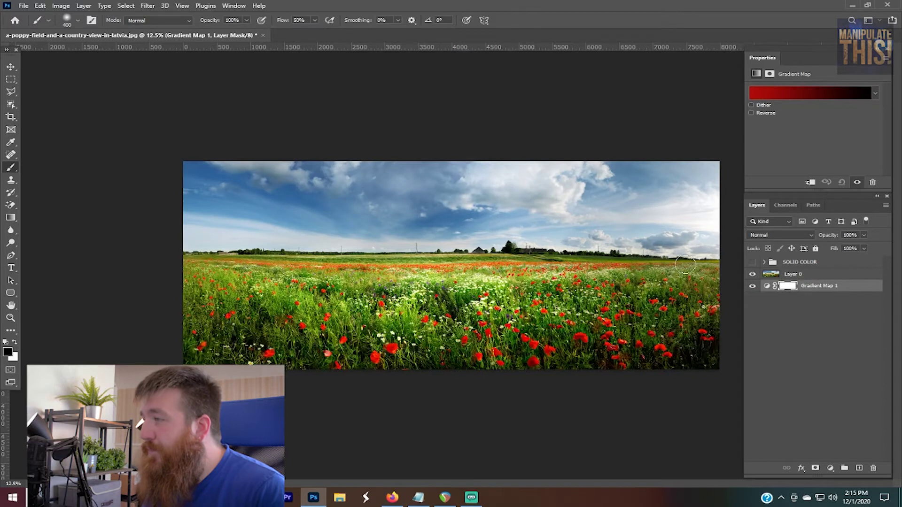
click(767, 287)
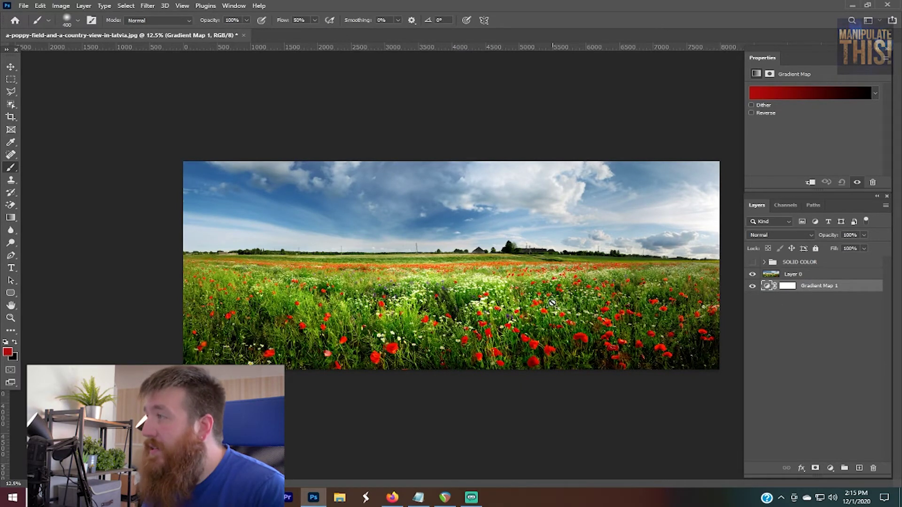
click(789, 96)
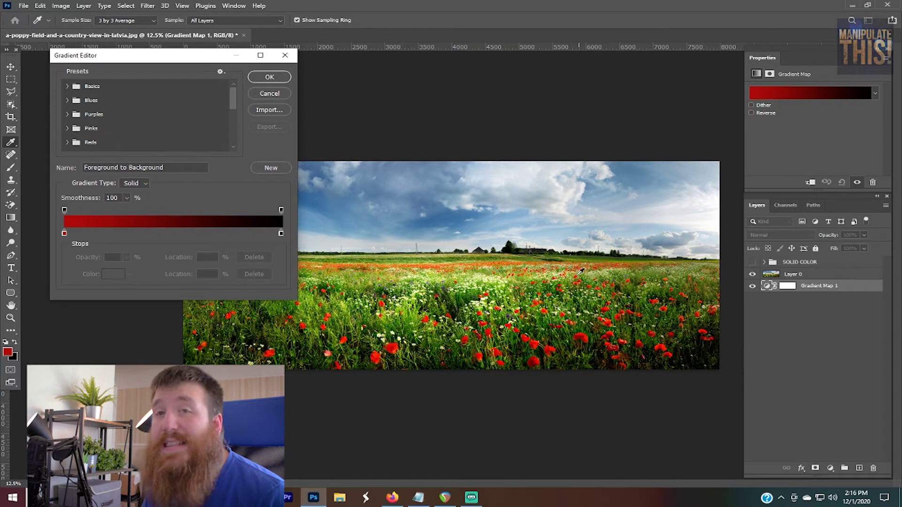
Set the gradient's end stops to a pale cloud blue and a dark grass green sampled from the photo.
click(280, 210)
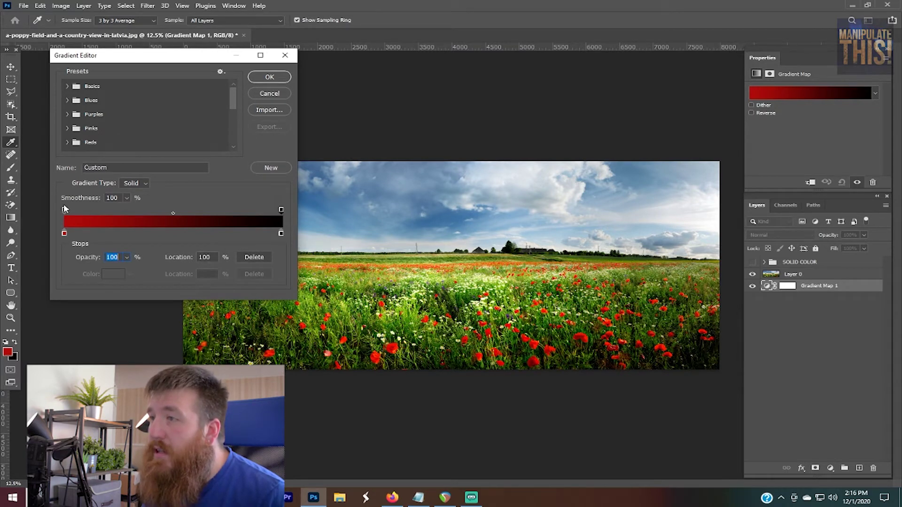
click(280, 234)
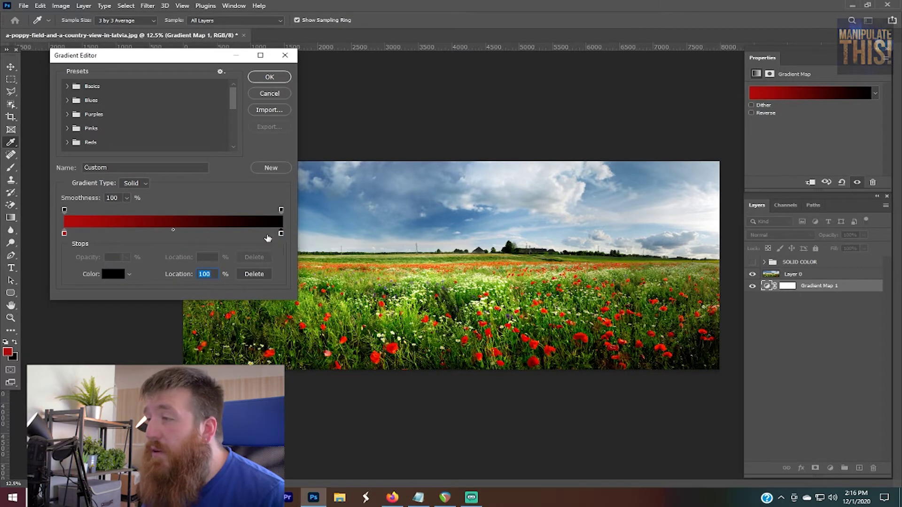
double_click(281, 234)
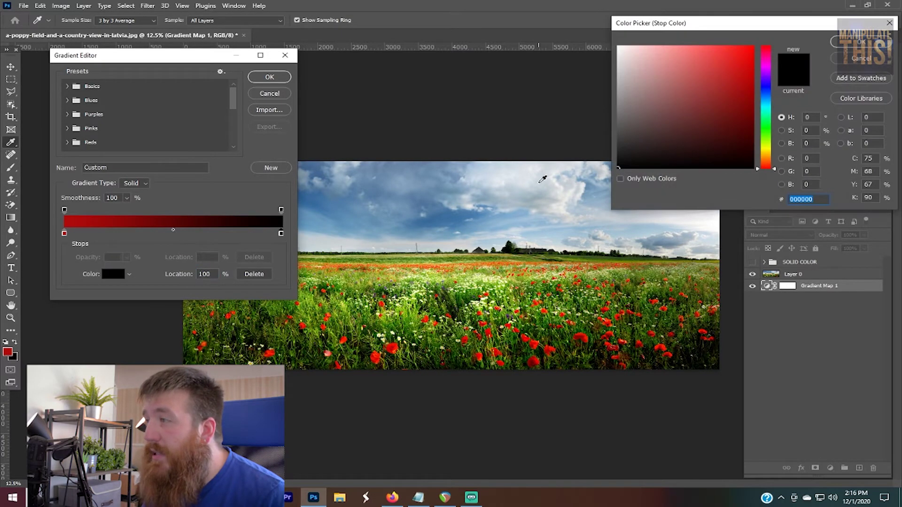
click(540, 182)
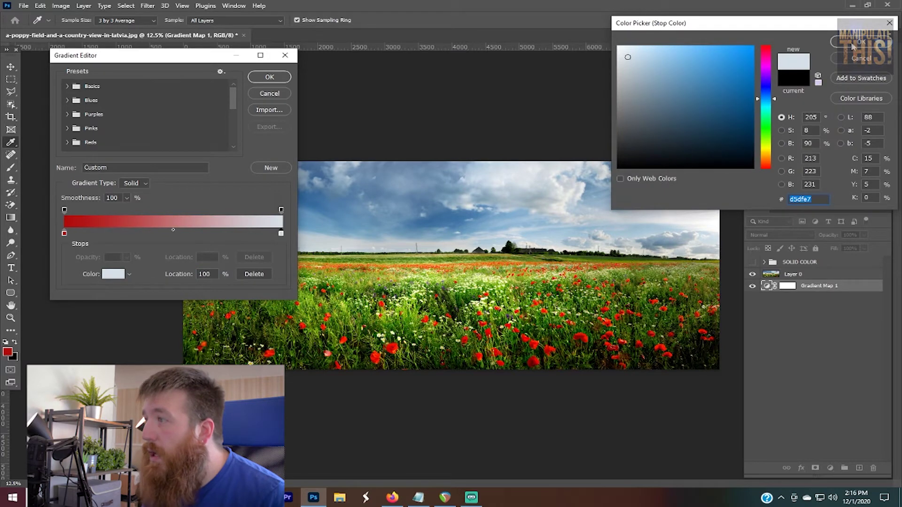
click(853, 43)
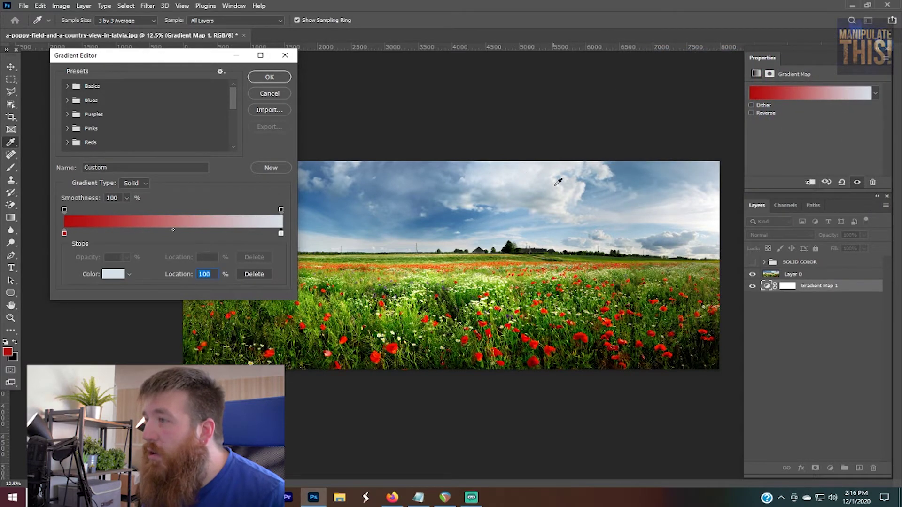
double_click(64, 234)
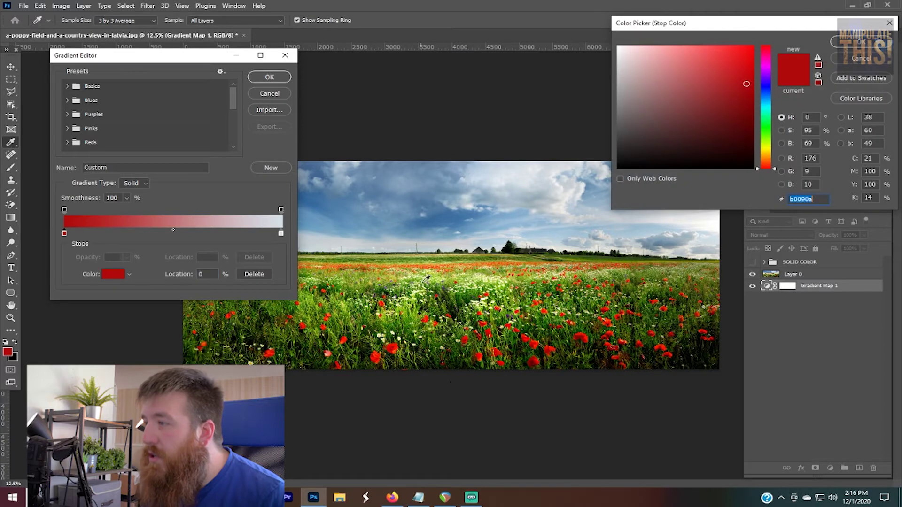
click(468, 364)
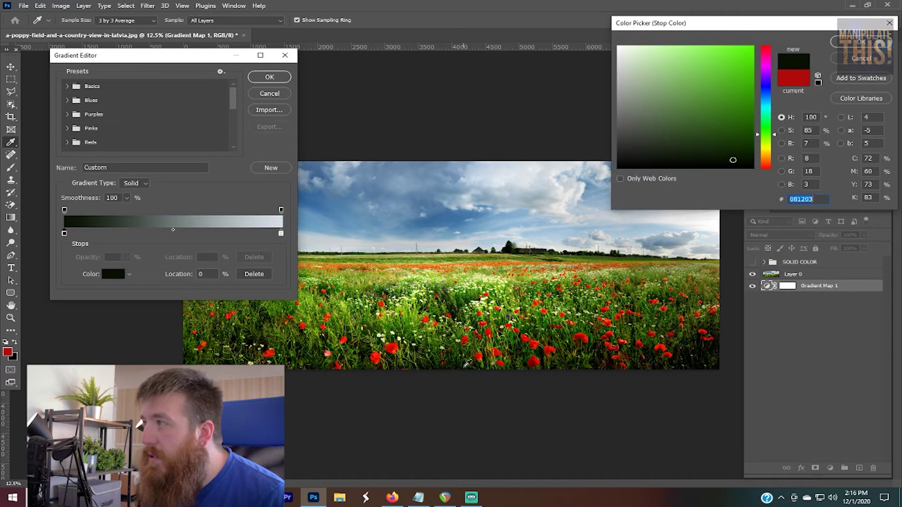
click(862, 44)
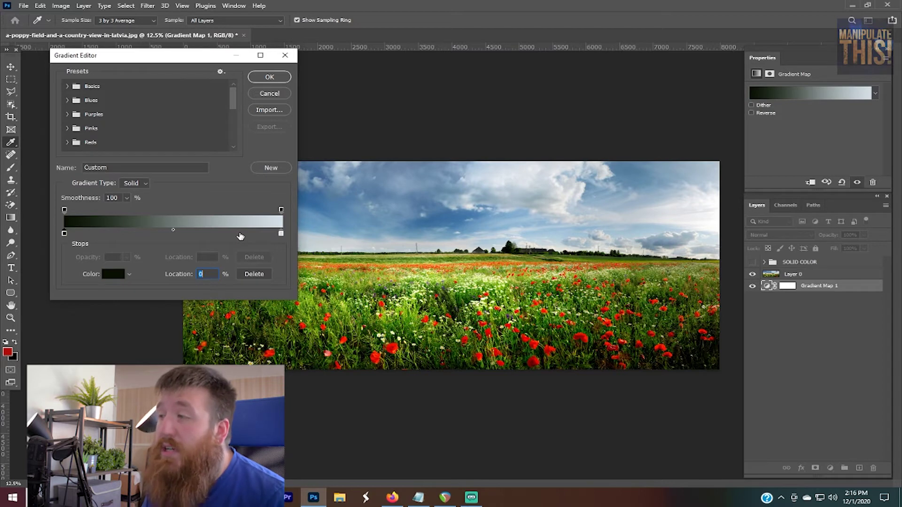
Add a 50% stop with a mid green sampled from the grass.
click(167, 235)
double_click(203, 273)
text(50)
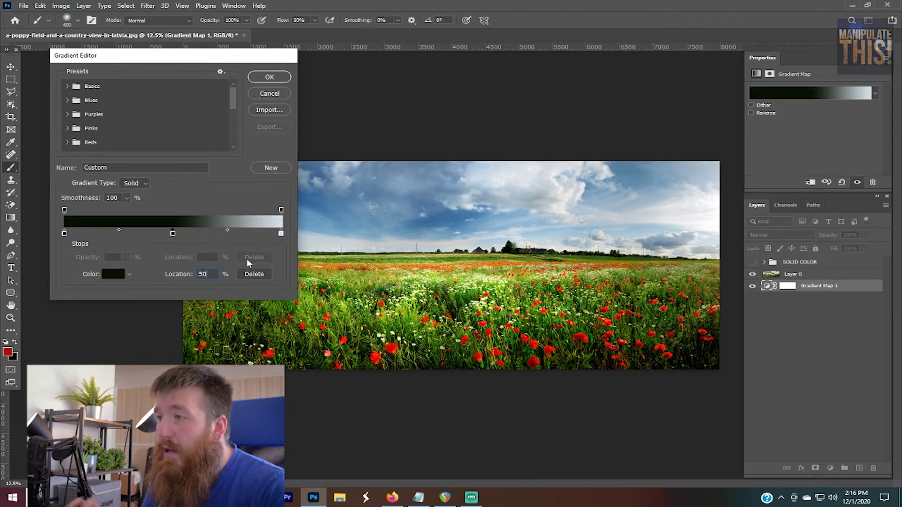
key(Return)
click(799, 93)
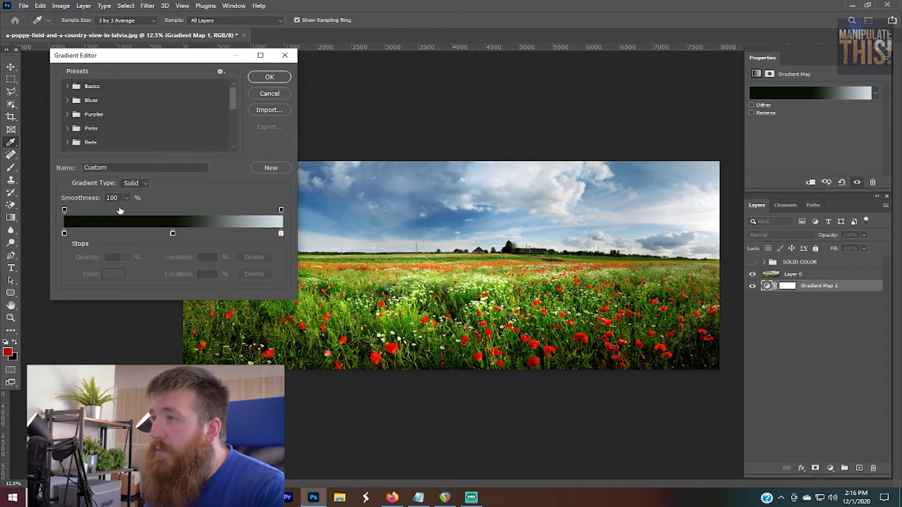
double_click(173, 233)
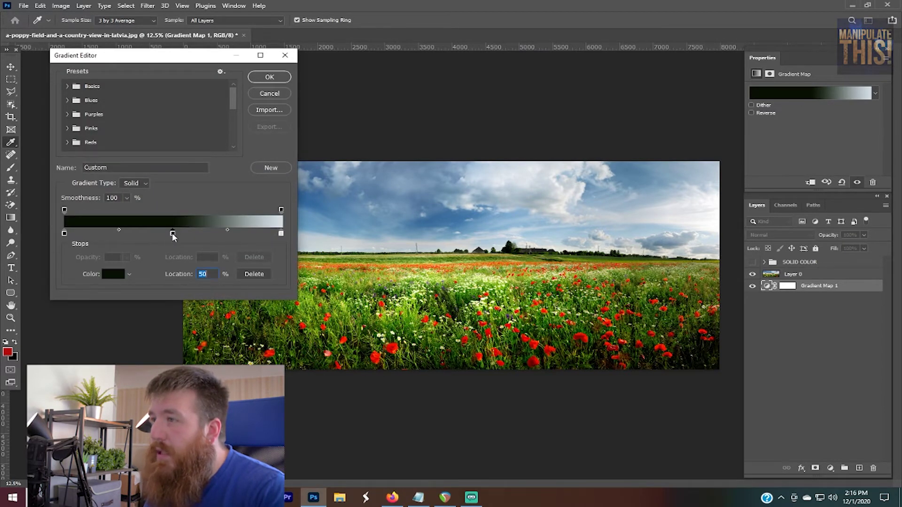
click(463, 293)
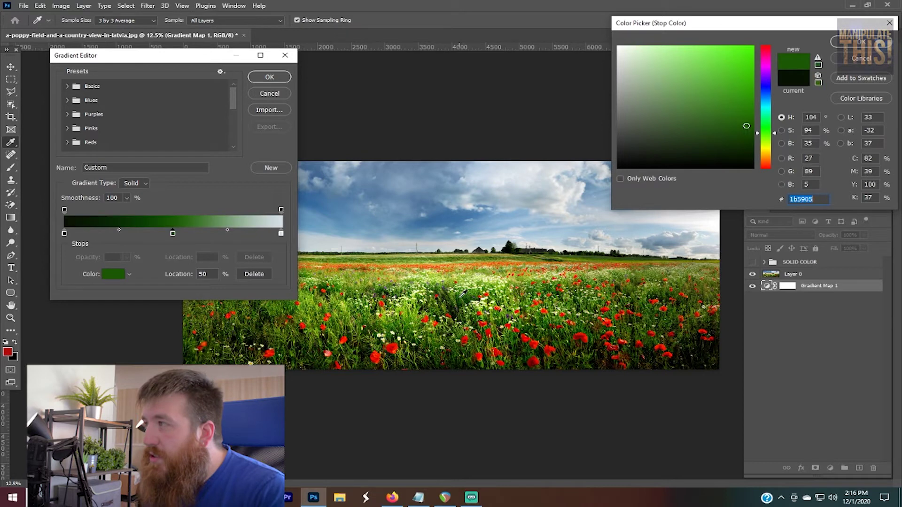
click(860, 47)
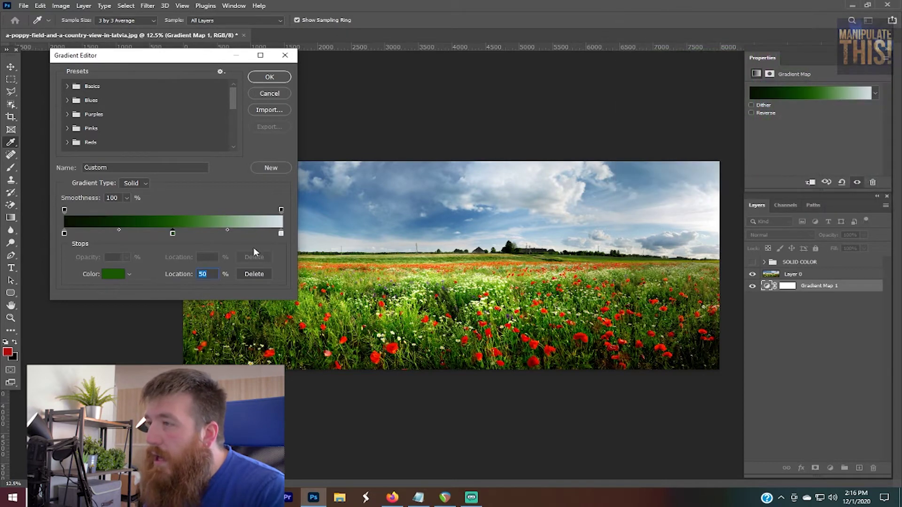
Add an olive stop at 65%, sampled from the field.
click(234, 234)
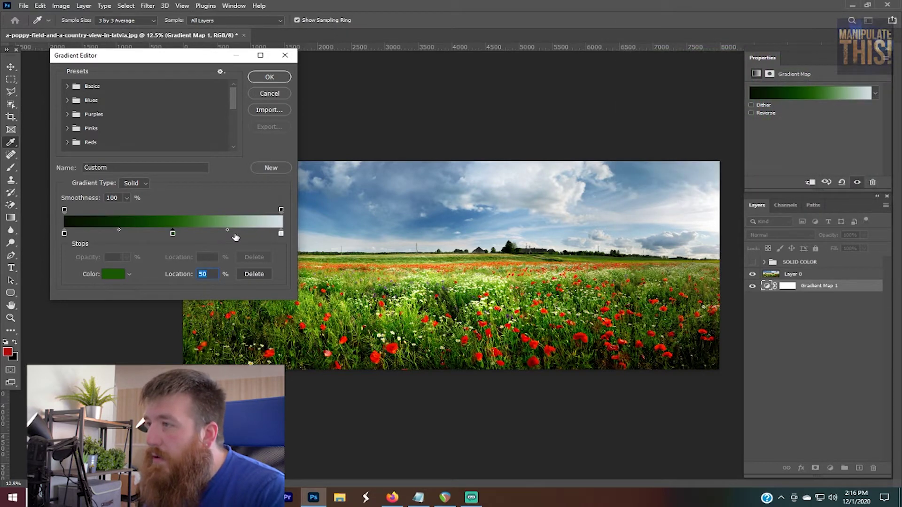
text(75)
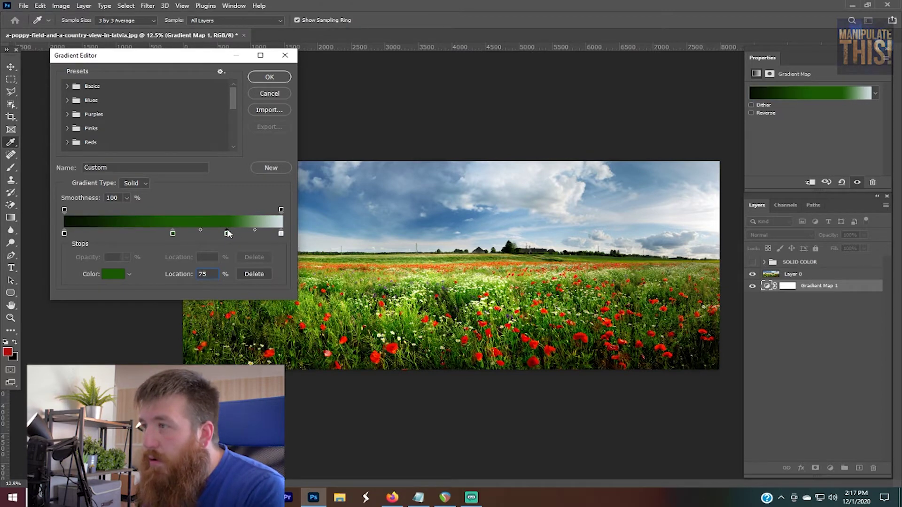
double_click(227, 233)
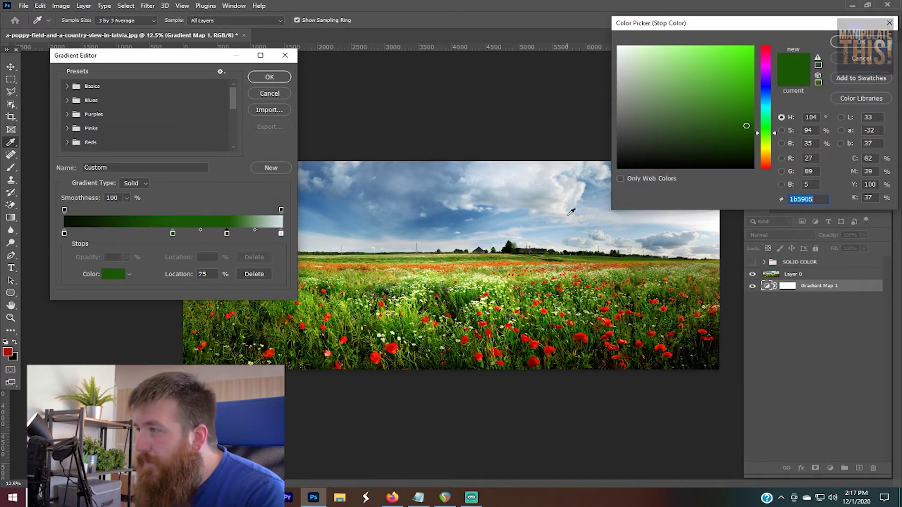
click(469, 255)
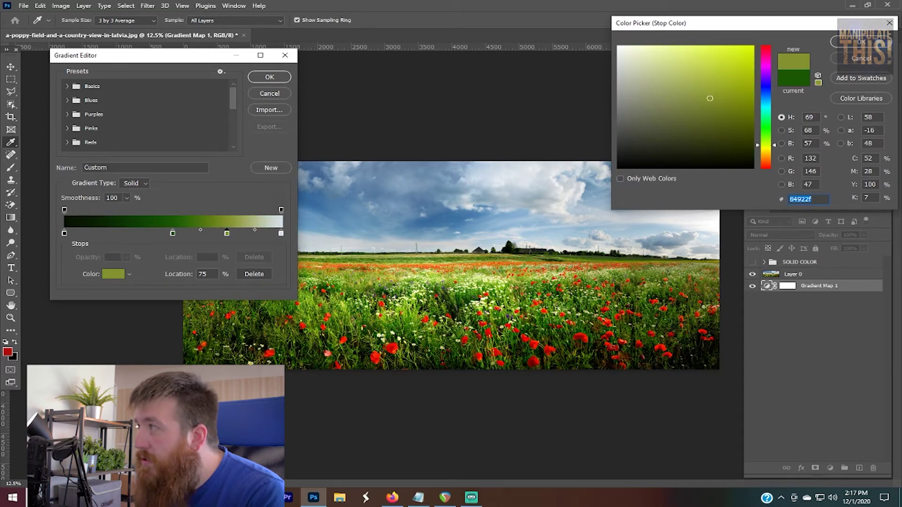
click(861, 41)
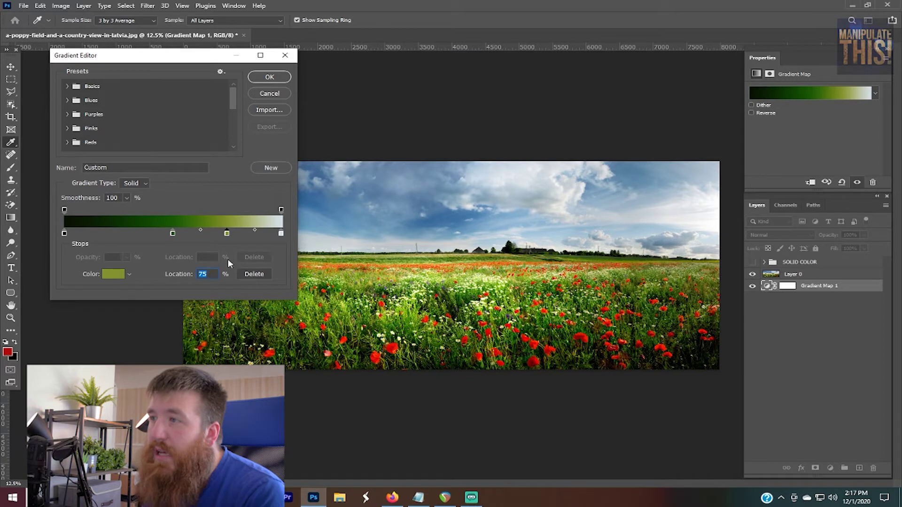
text(65)
Add a bright green stop at 85%, sampled from the field.
drag(254, 236, 245, 240)
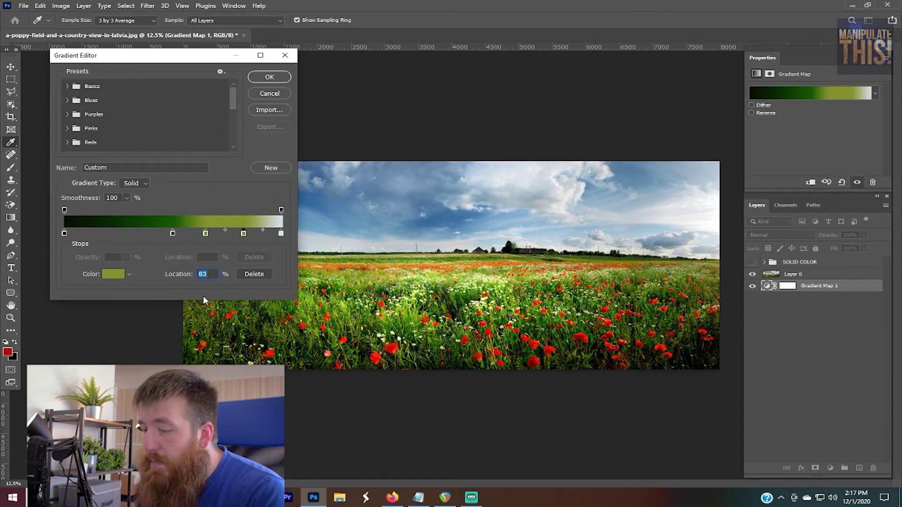
text(85)
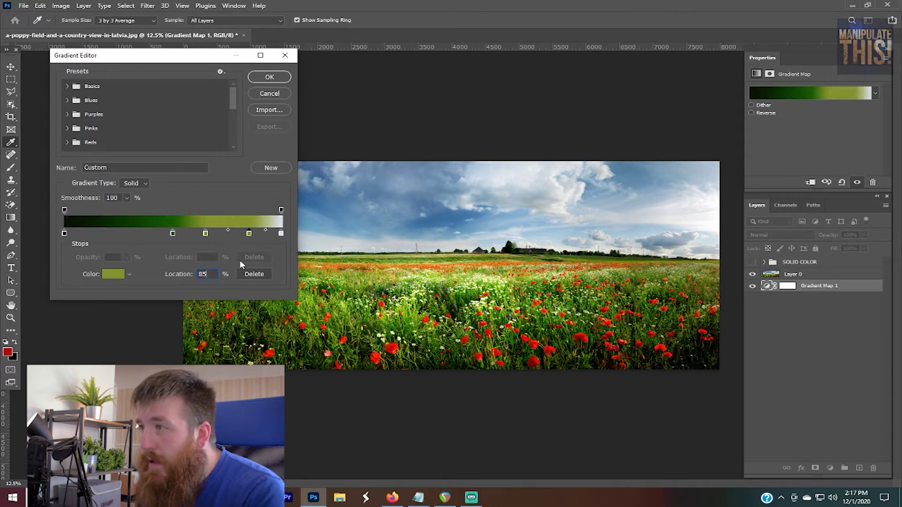
double_click(248, 233)
drag(406, 311, 488, 281)
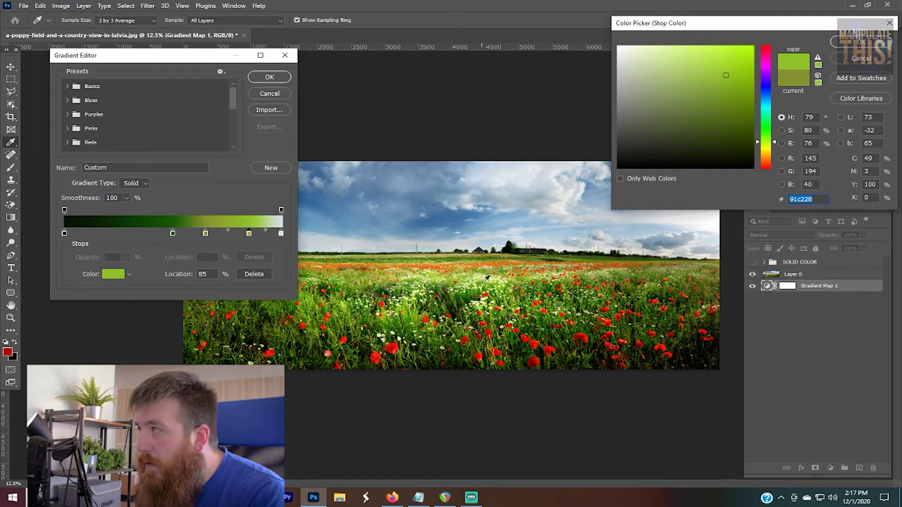
click(879, 42)
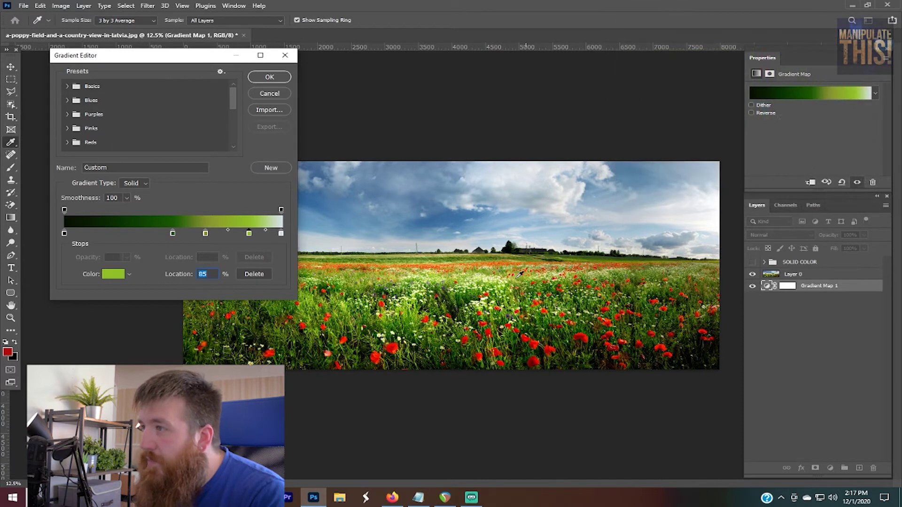
Add a 35% stop colored with a red poppy sampled from the image.
click(147, 234)
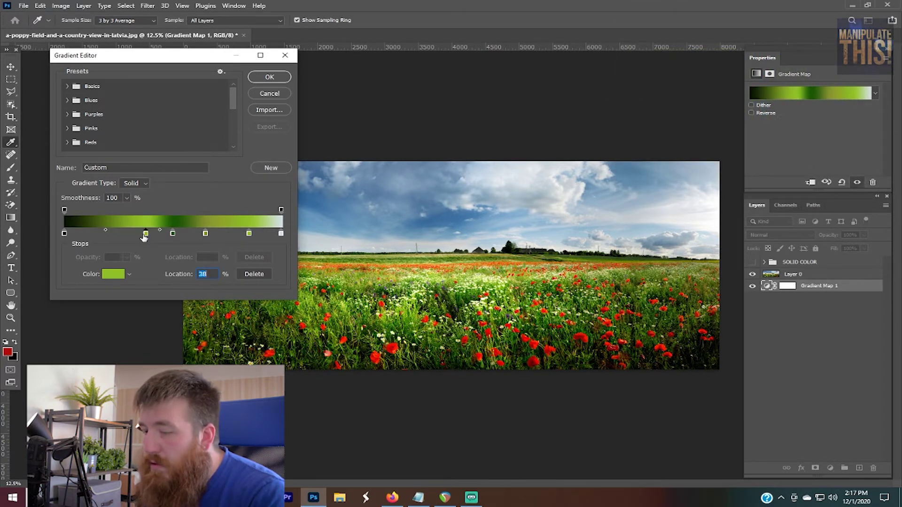
text(35)
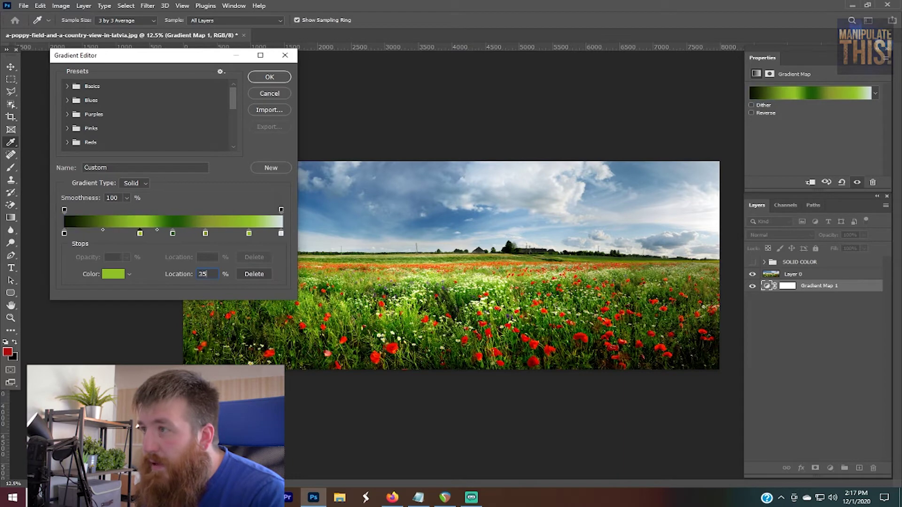
double_click(140, 234)
click(394, 348)
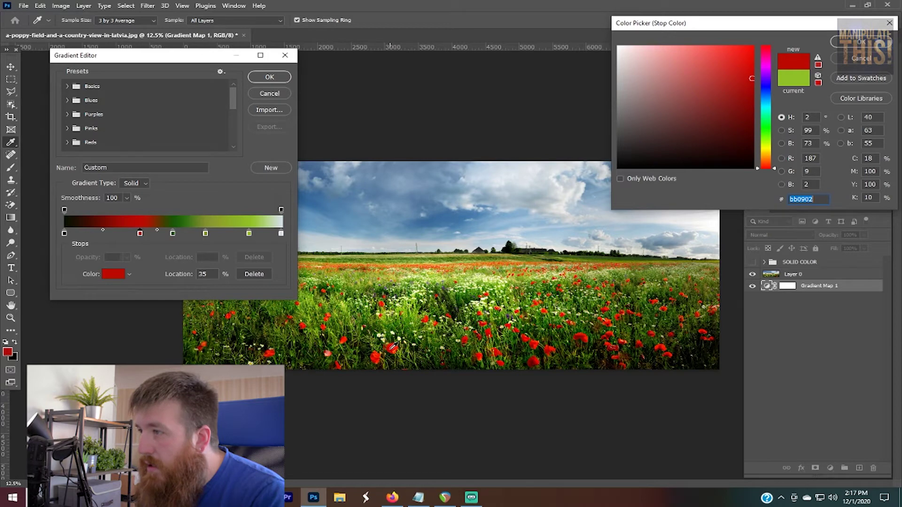
click(855, 45)
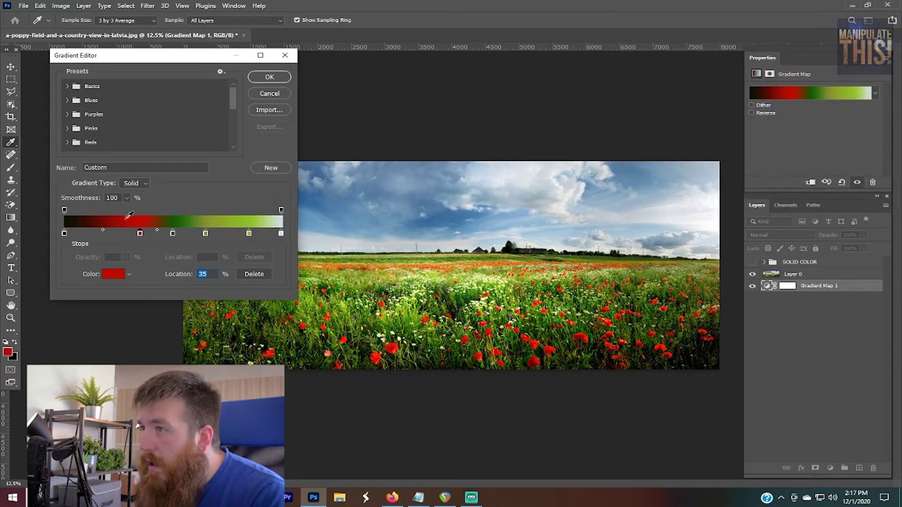
Add a muted purple 5a4363 stop at 20% and apply the gradient map.
drag(109, 235, 101, 231)
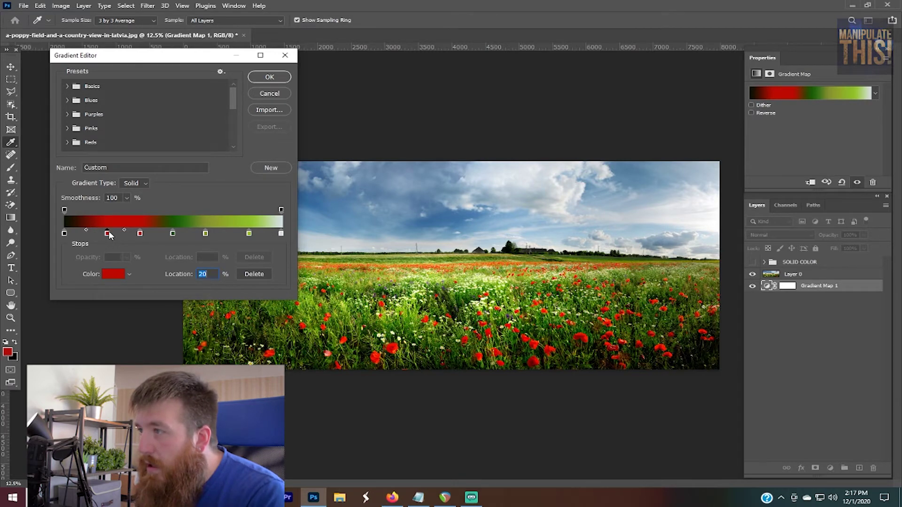
double_click(108, 233)
click(387, 286)
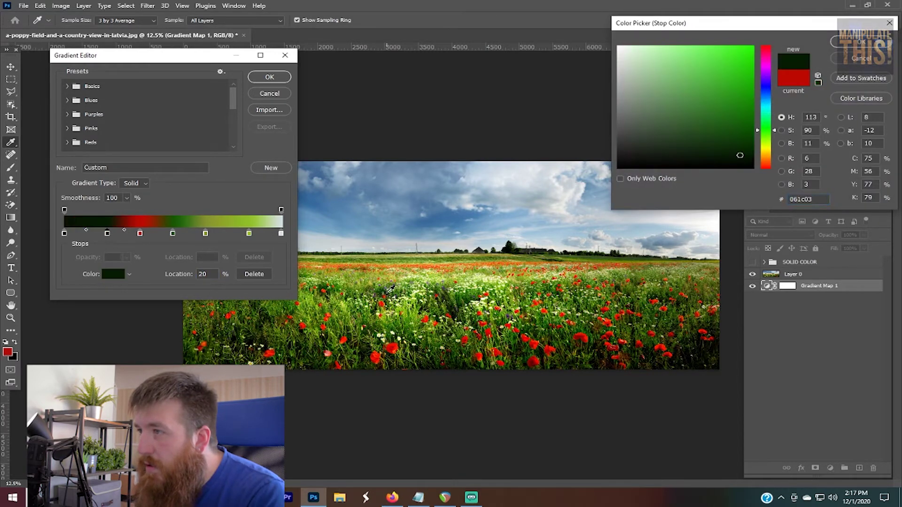
click(506, 319)
click(507, 317)
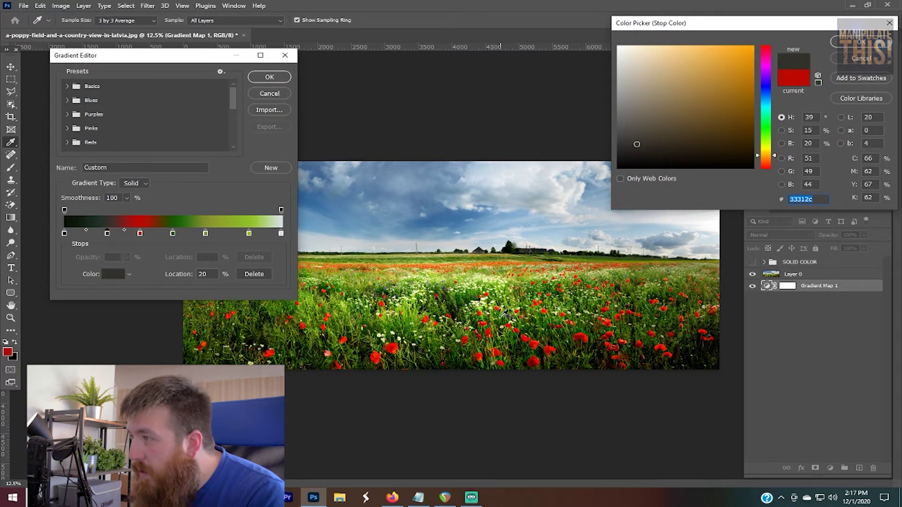
text(5a4363)
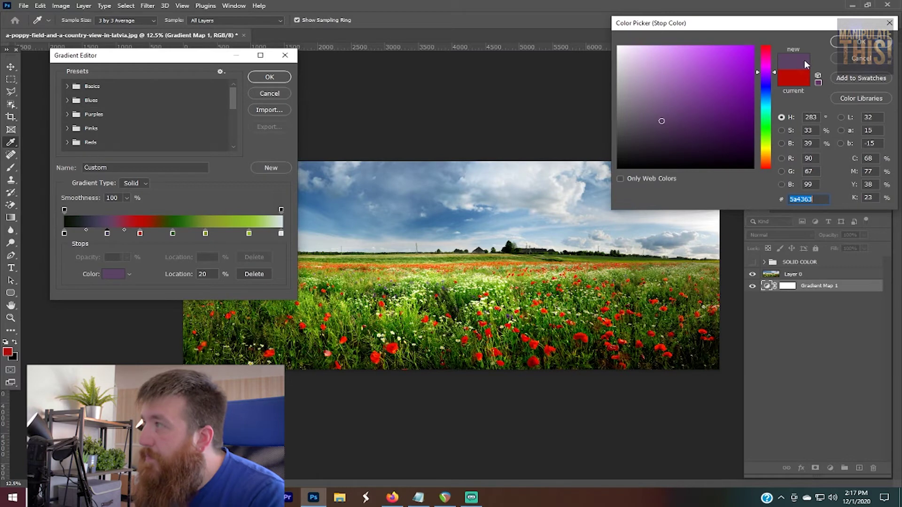
click(865, 41)
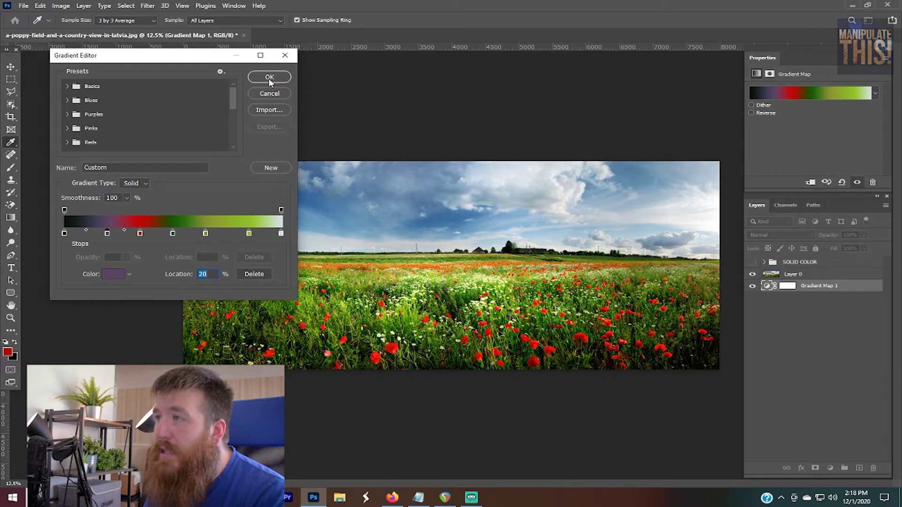
click(281, 77)
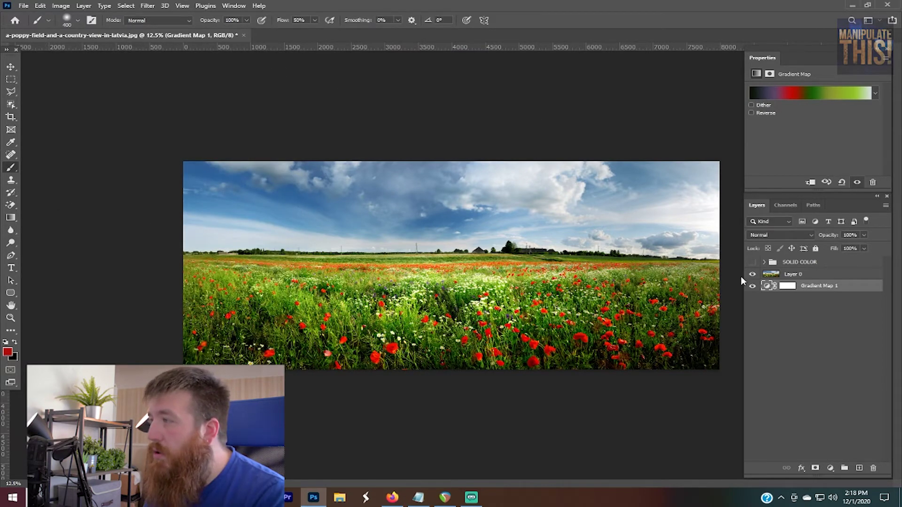
Invert Gradient Map 1's mask to black and move the layer above Layer 0.
click(788, 286)
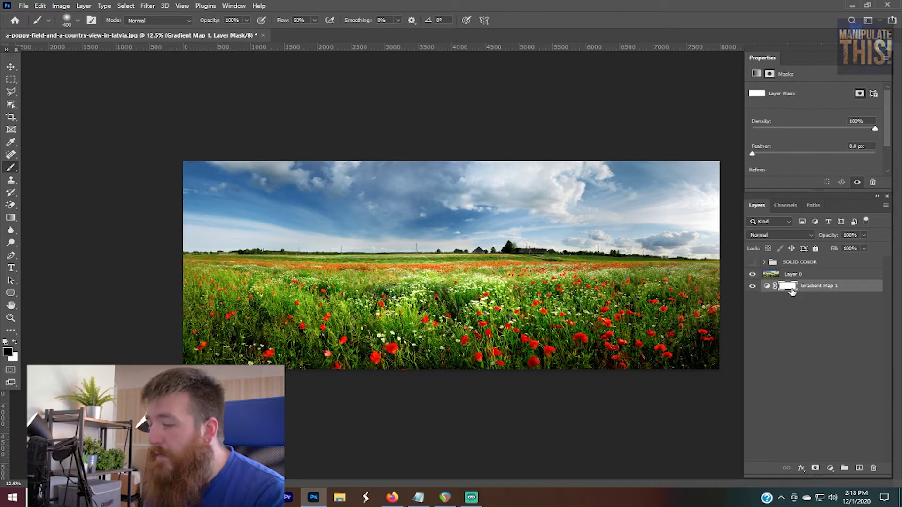
key(ctrl+i)
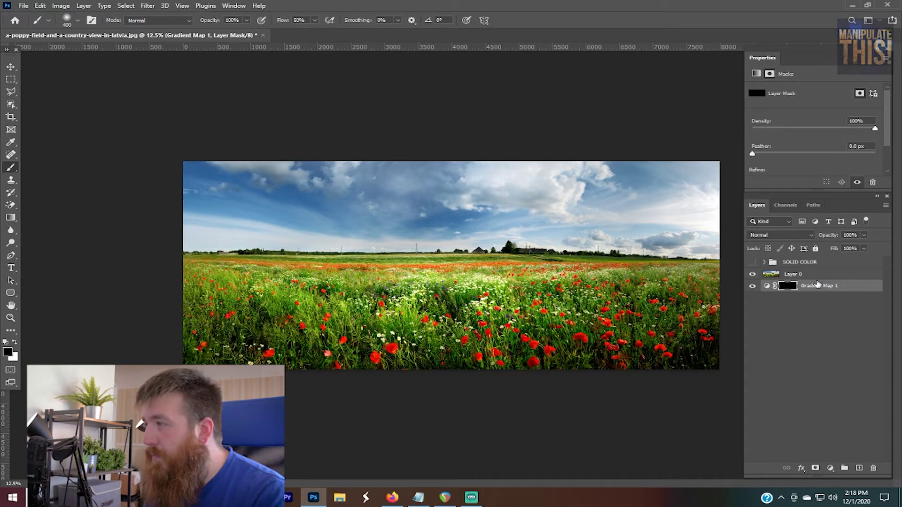
drag(822, 285, 831, 276)
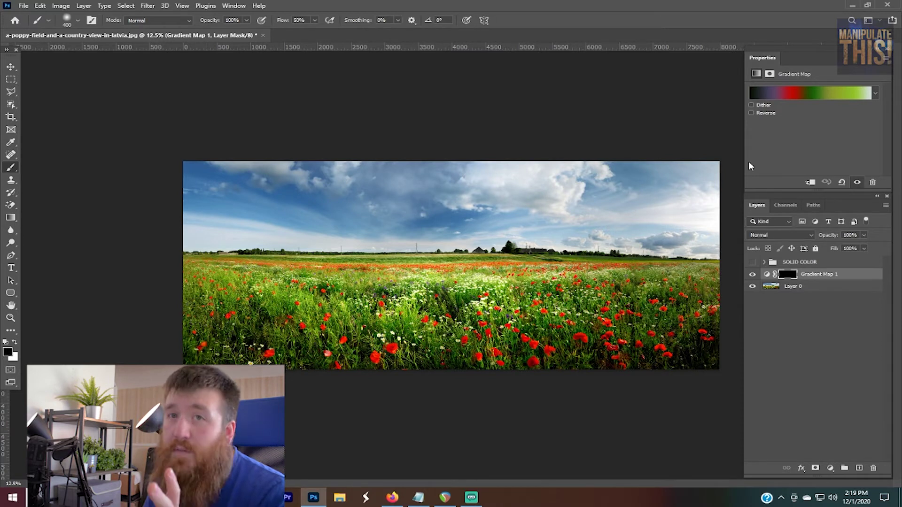
Target Gradient Map 1's mask with white as foreground and a 500 px brush.
click(791, 275)
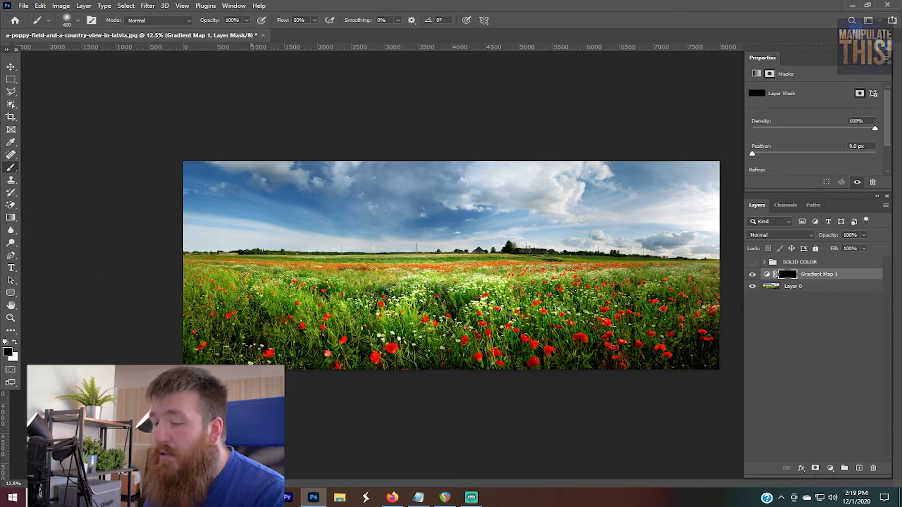
key(x)
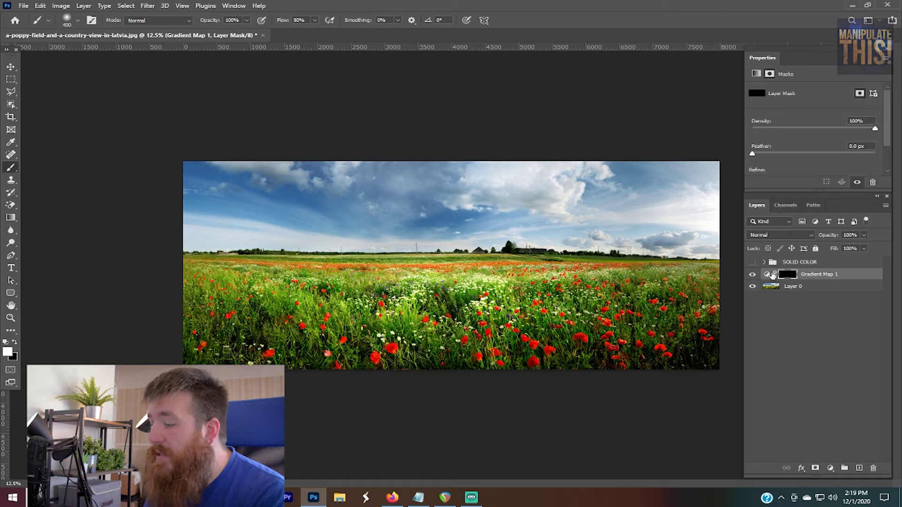
key(bracketright)
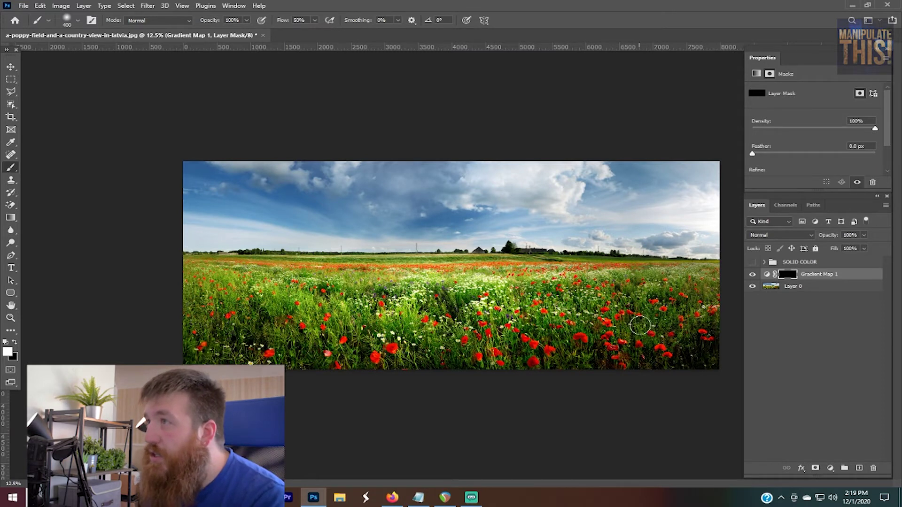
Paint white across the flower field below the horizon to reveal the red-and-purple gradient map.
mouse_move(709, 352)
mouse_down()
mouse_move(595, 382)
mouse_move(529, 358)
mouse_move(698, 316)
mouse_move(775, 329)
mouse_move(739, 300)
mouse_move(59, 328)
mouse_move(423, 347)
mouse_move(655, 348)
mouse_move(662, 283)
mouse_move(263, 301)
mouse_move(192, 278)
mouse_move(407, 271)
mouse_move(578, 288)
mouse_move(737, 262)
mouse_move(756, 279)
mouse_up()
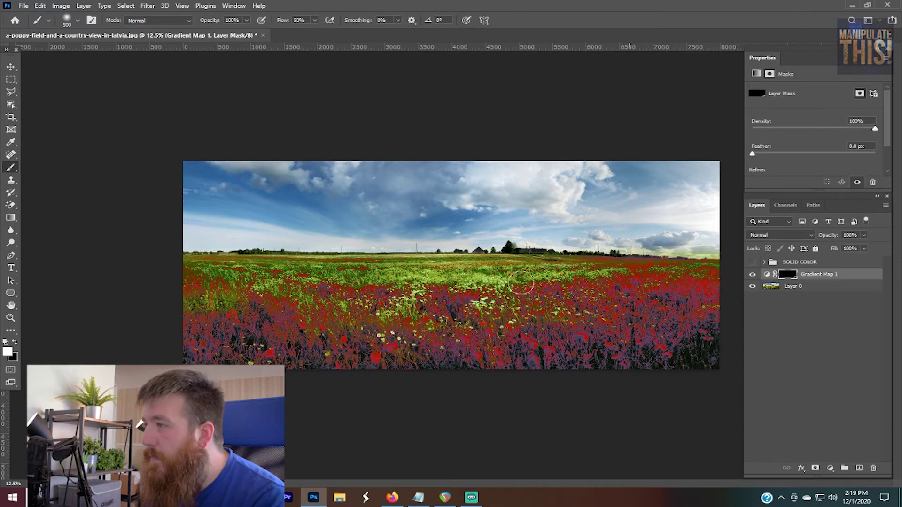
drag(522, 283, 366, 274)
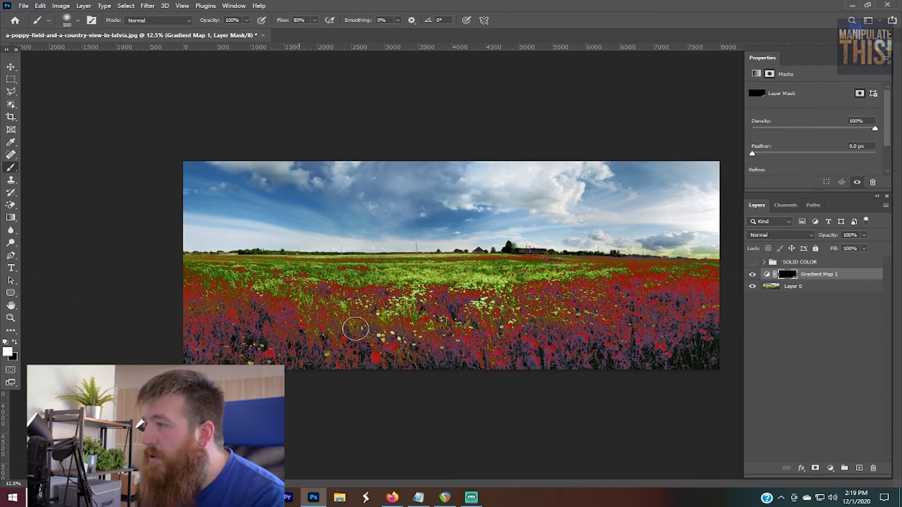
drag(529, 263, 169, 270)
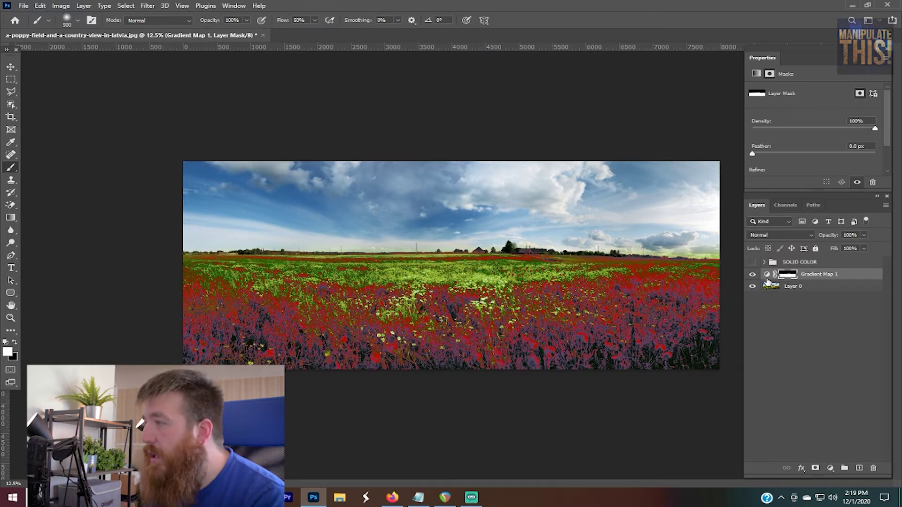
click(766, 275)
click(808, 235)
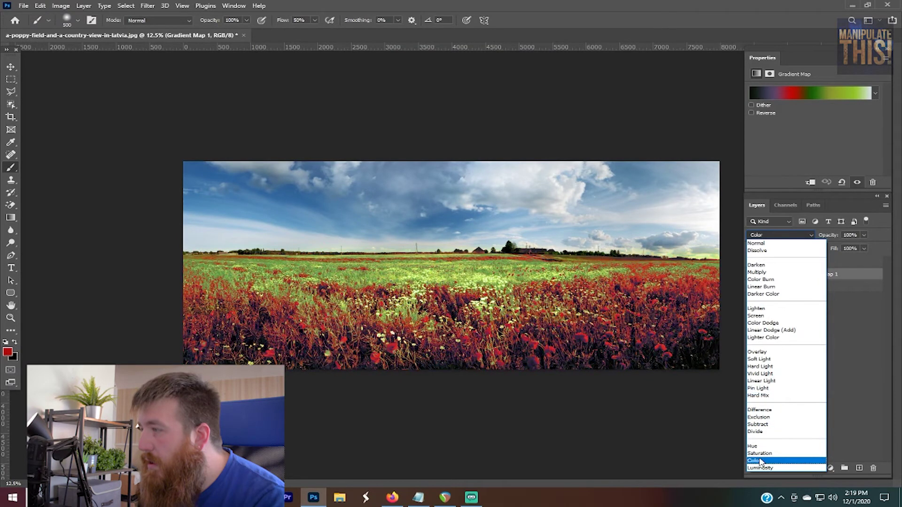
Set Gradient Map 1 to Color blend mode at 62% opacity and compare it on and off.
click(760, 461)
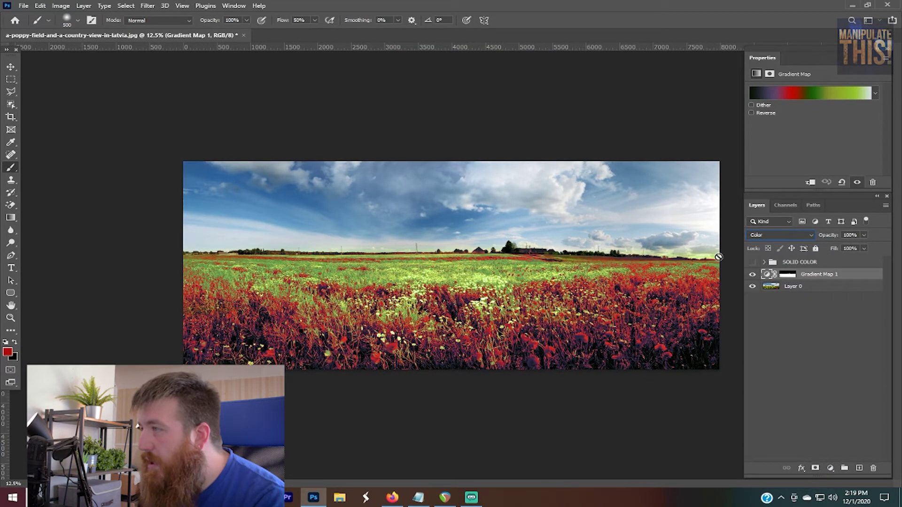
drag(829, 248, 853, 250)
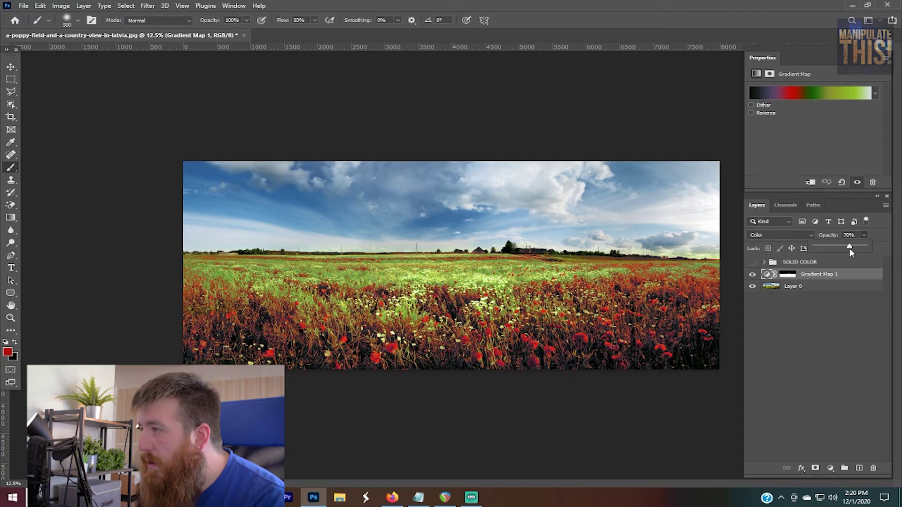
mouse_move(849, 249)
mouse_down()
mouse_move(835, 247)
mouse_move(847, 248)
mouse_up()
key(g)
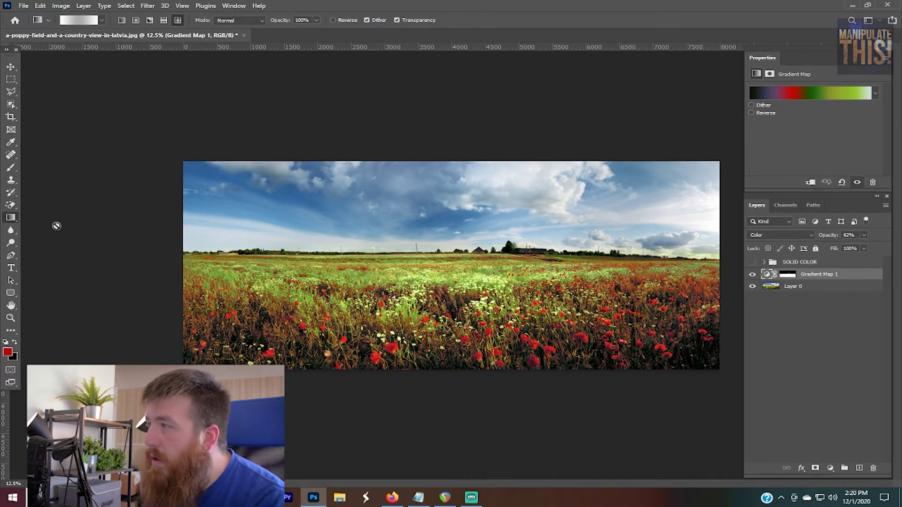
click(752, 275)
click(752, 275)
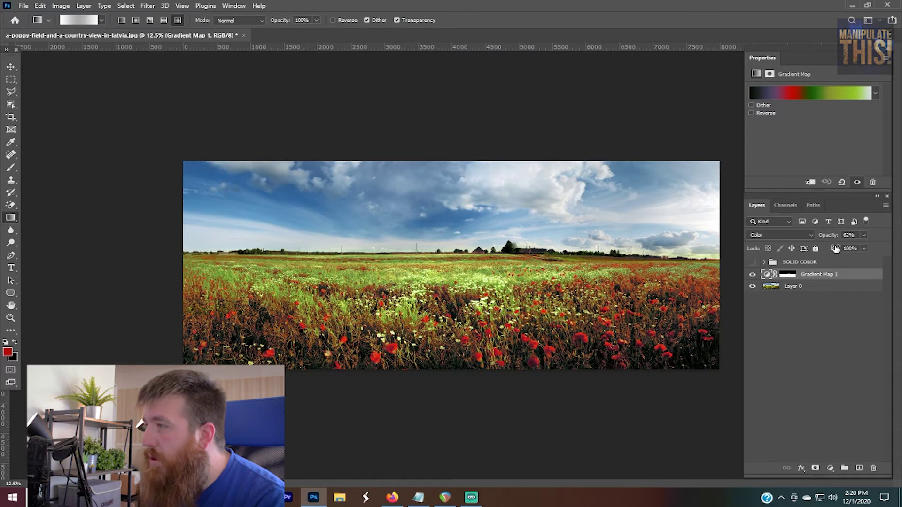
click(11, 79)
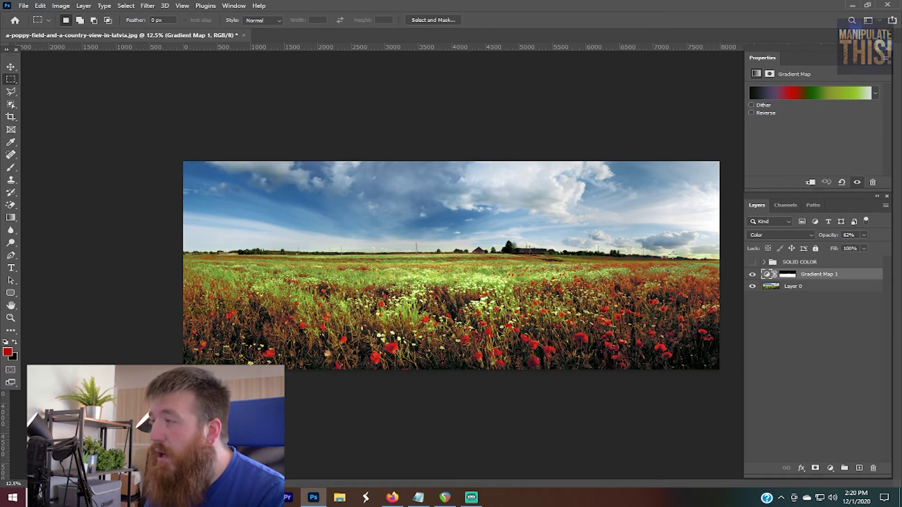
Add Gradient Map 2 below Layer 0 and change its gradient's end stop to white.
click(830, 469)
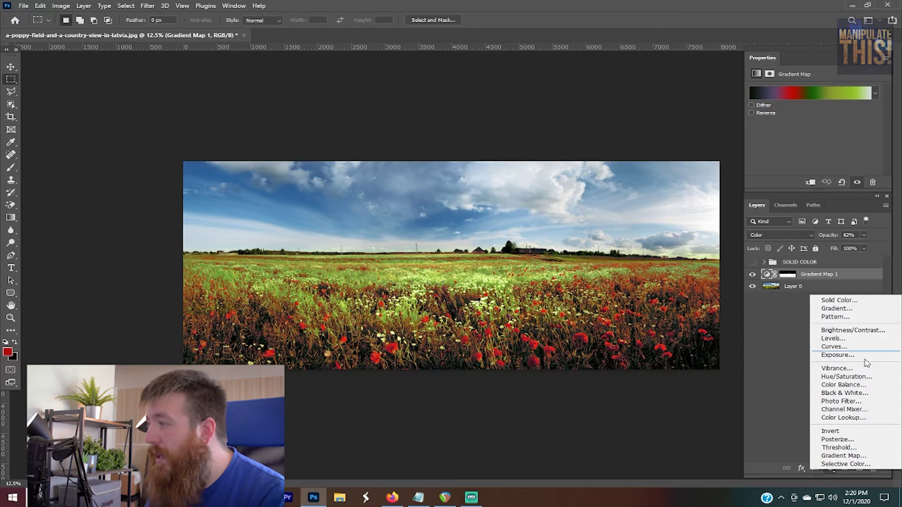
click(863, 457)
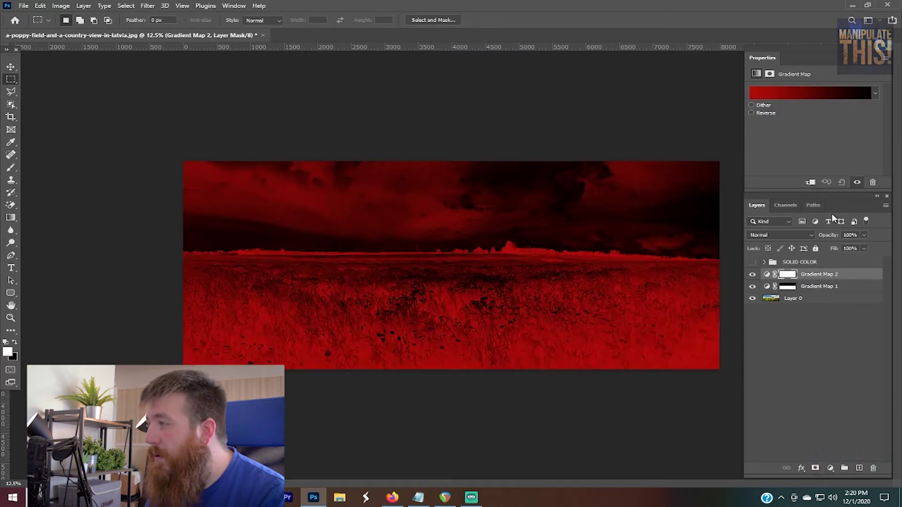
drag(829, 276, 837, 306)
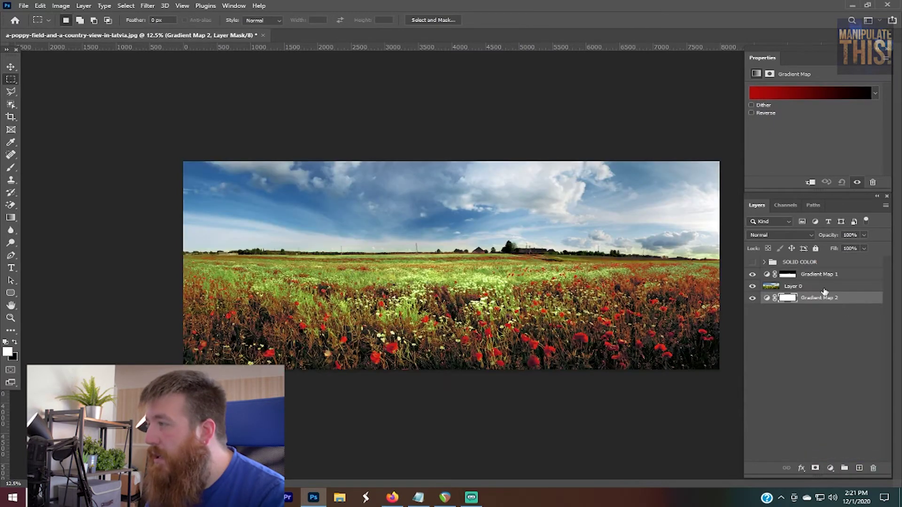
click(762, 95)
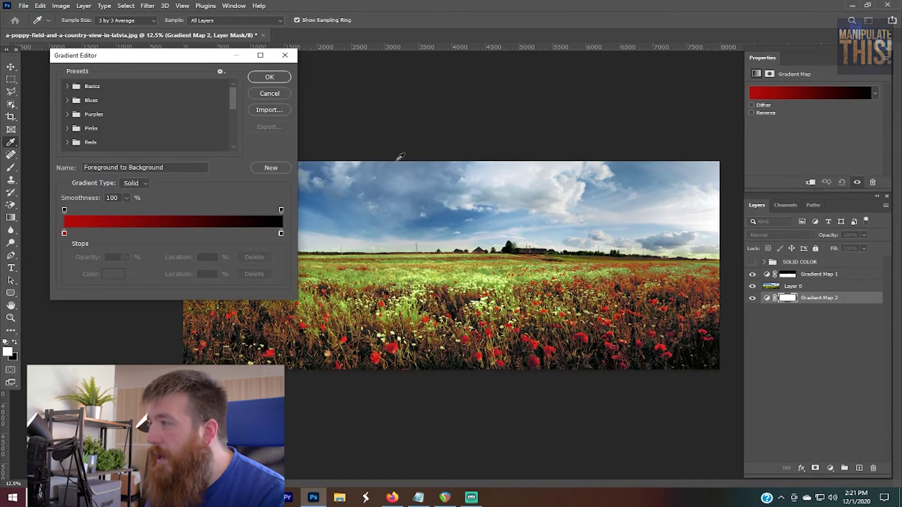
click(281, 233)
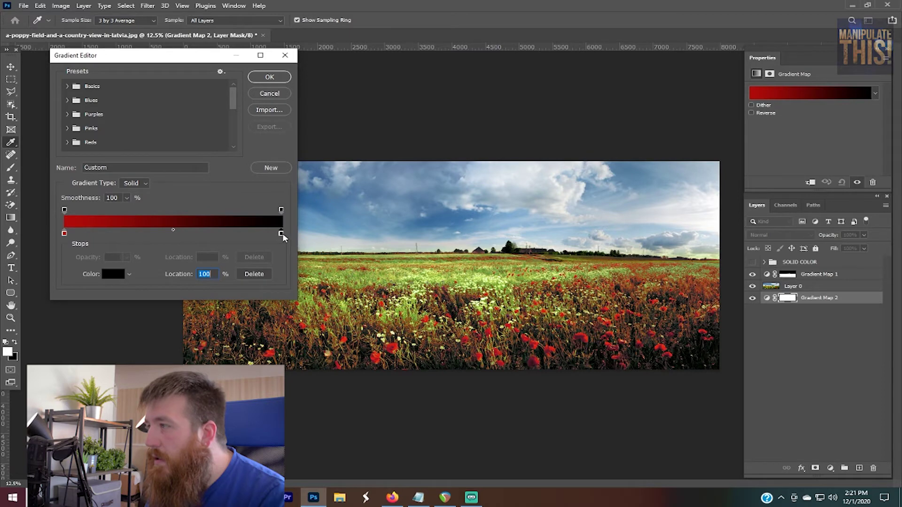
double_click(282, 233)
click(715, 237)
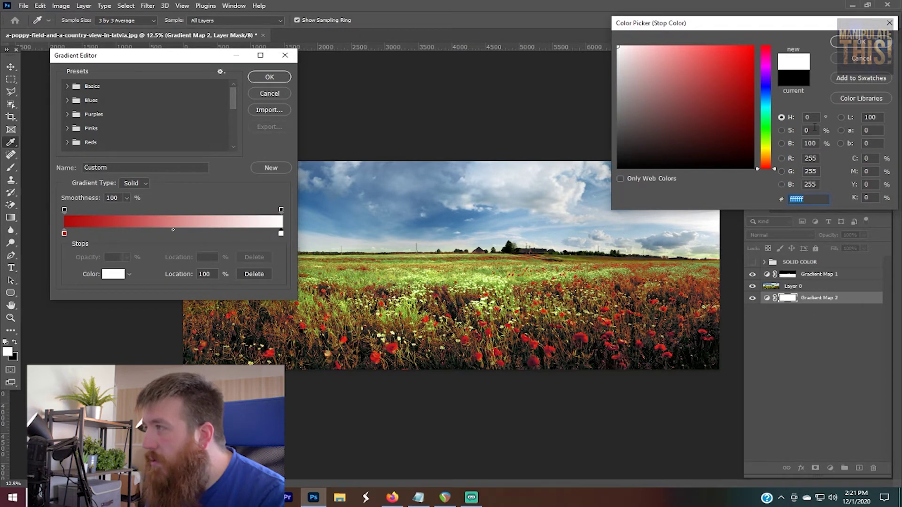
click(866, 46)
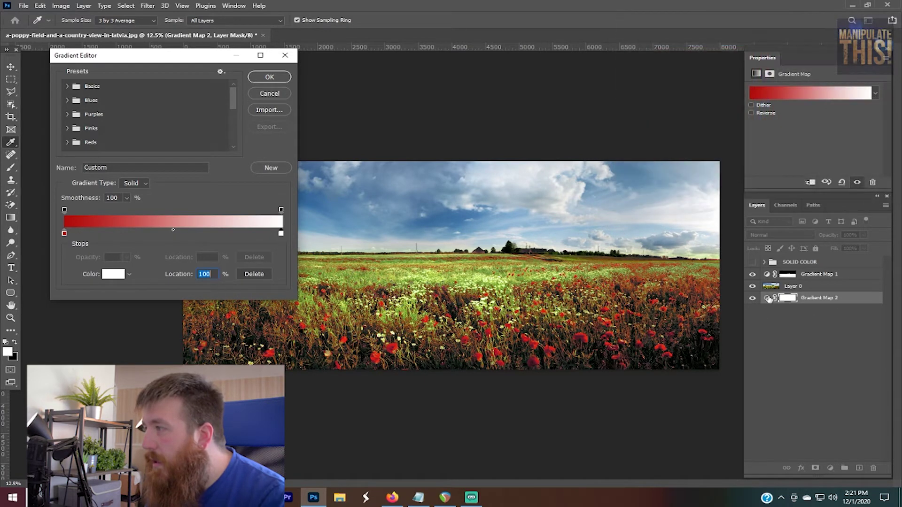
click(269, 76)
key(m)
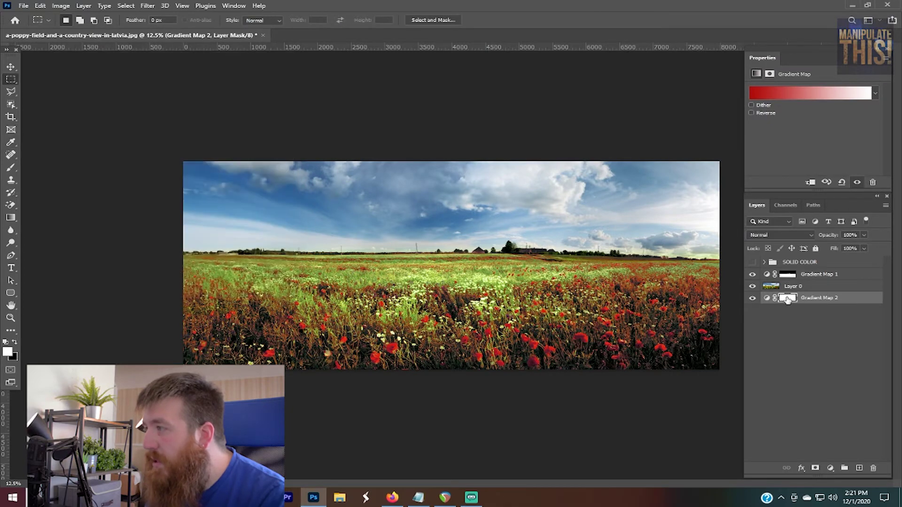
Recolour Gradient Map 2's gradient from a deeper sky blue to a pale sky blue.
click(765, 299)
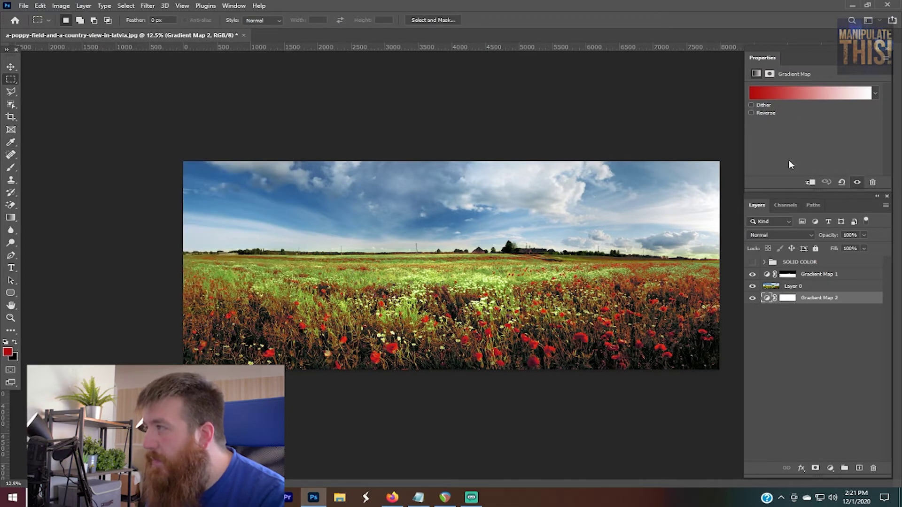
click(790, 95)
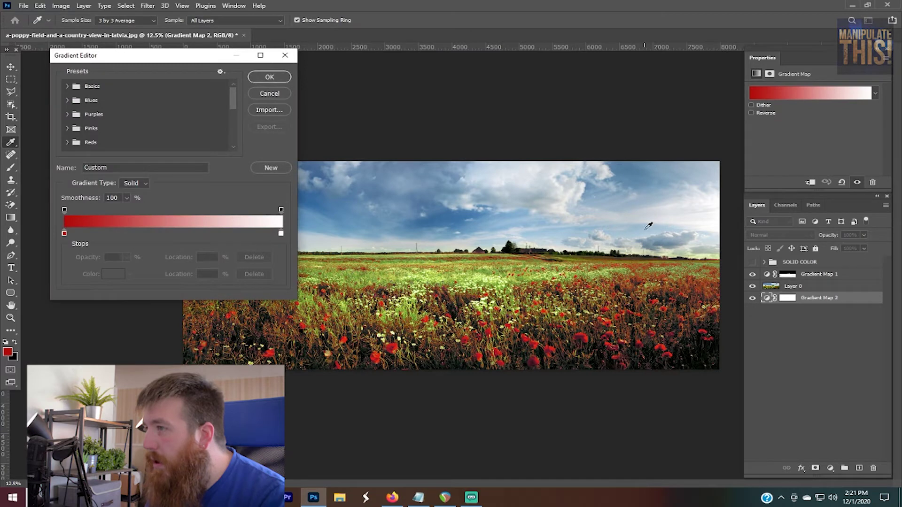
double_click(281, 234)
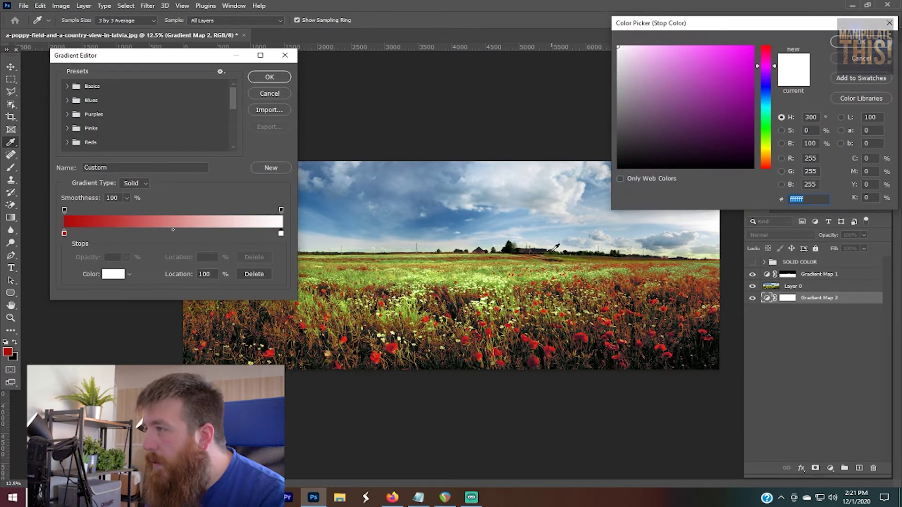
click(563, 229)
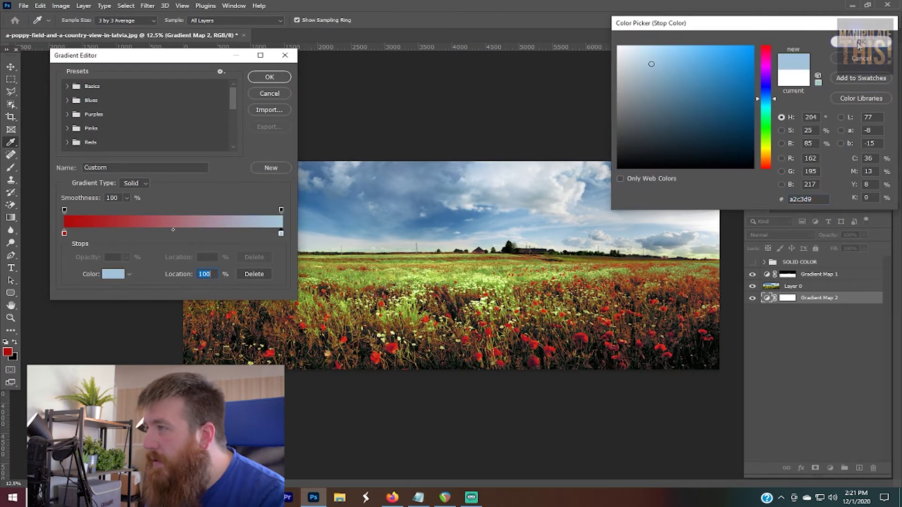
click(862, 40)
double_click(64, 234)
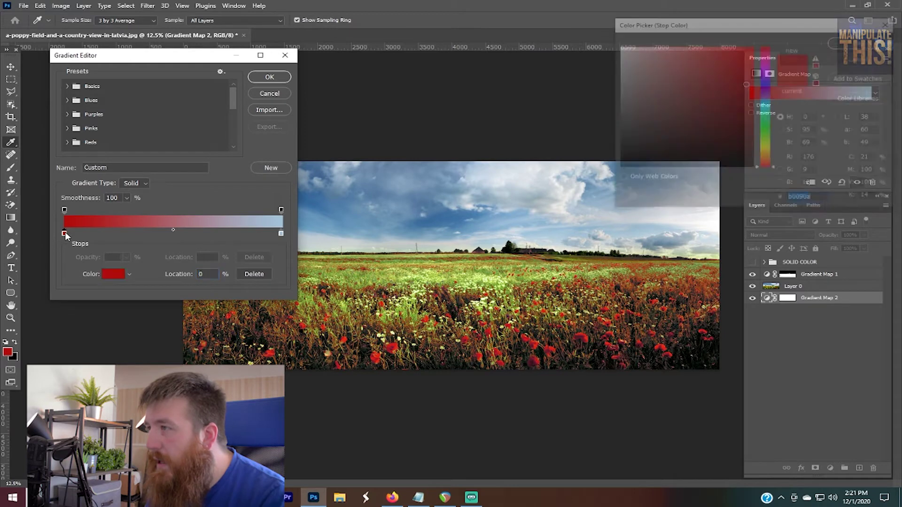
click(455, 212)
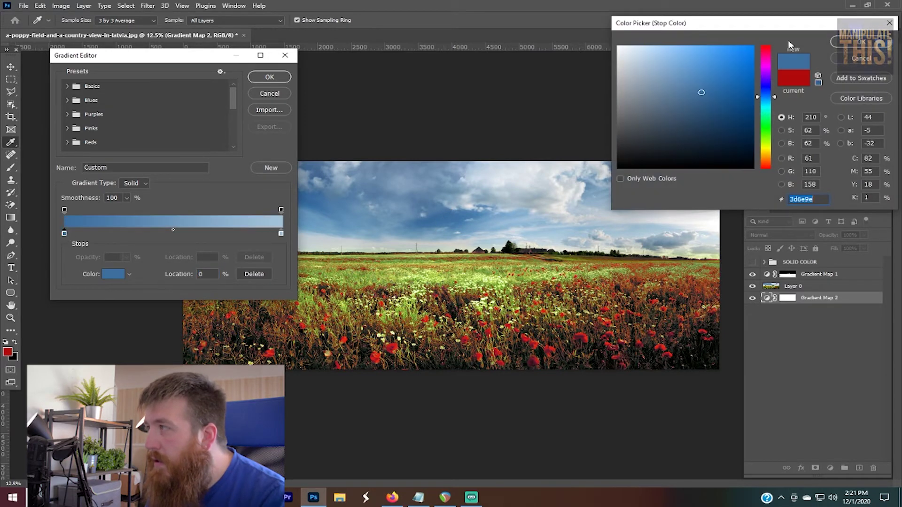
click(862, 41)
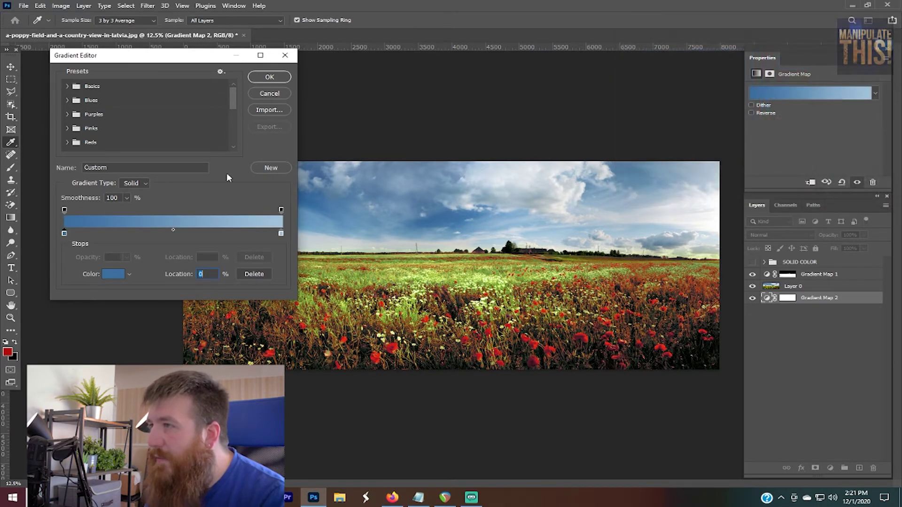
click(270, 76)
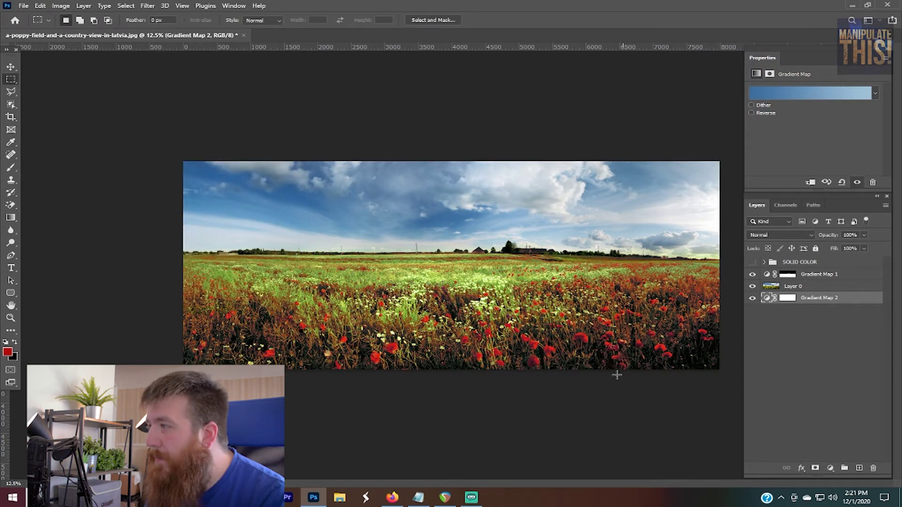
Invert Gradient Map 2's mask, move it above Gradient Map 1, and brush white over the sky.
click(788, 298)
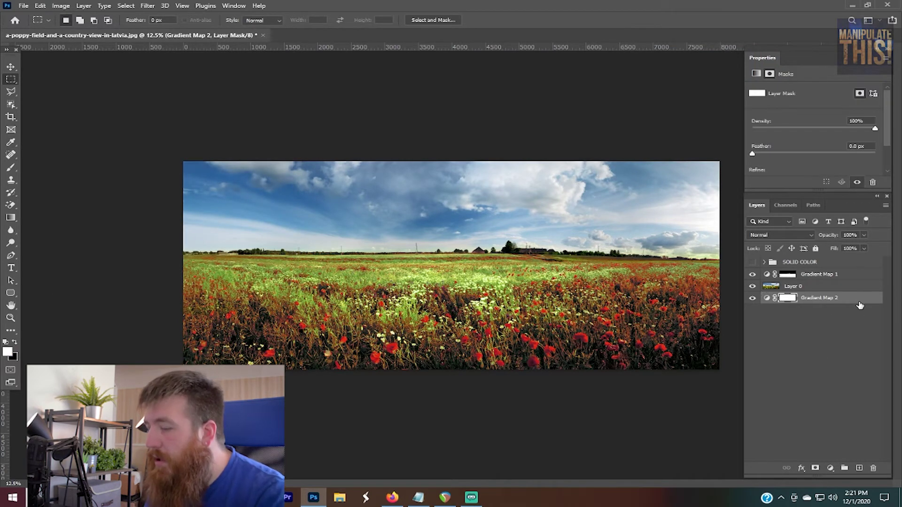
key(ctrl+i)
drag(788, 298, 782, 272)
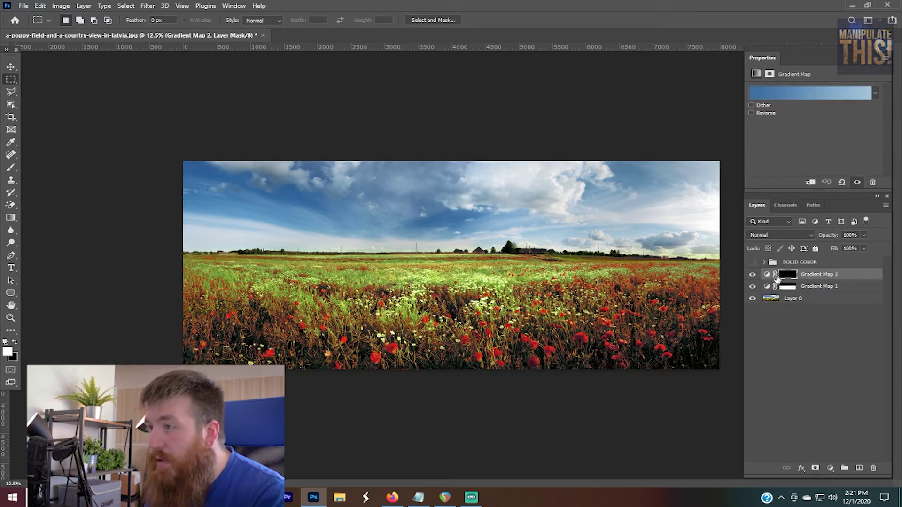
key(b)
mouse_move(581, 210)
mouse_down()
mouse_move(676, 177)
mouse_move(338, 192)
mouse_move(61, 165)
mouse_move(328, 211)
mouse_move(681, 216)
mouse_move(475, 232)
mouse_move(724, 241)
mouse_move(300, 227)
mouse_move(595, 238)
mouse_move(466, 239)
mouse_move(419, 209)
mouse_up()
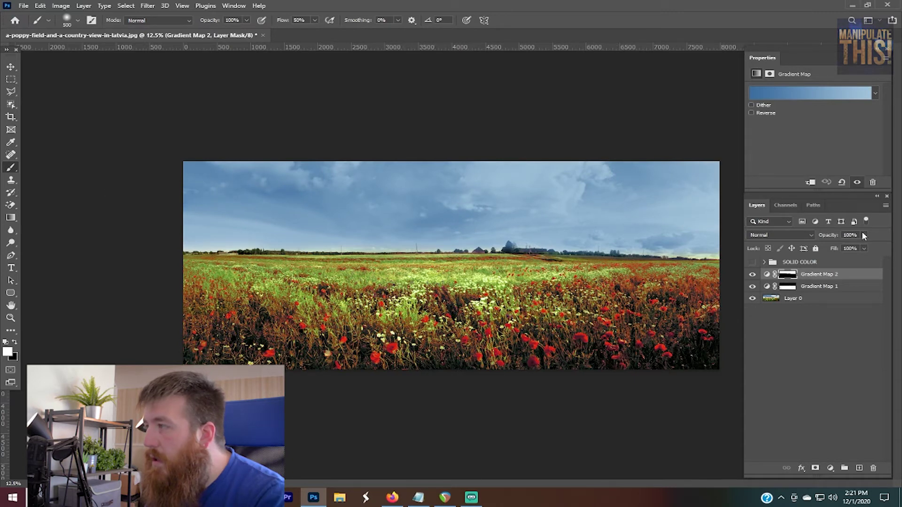
click(793, 234)
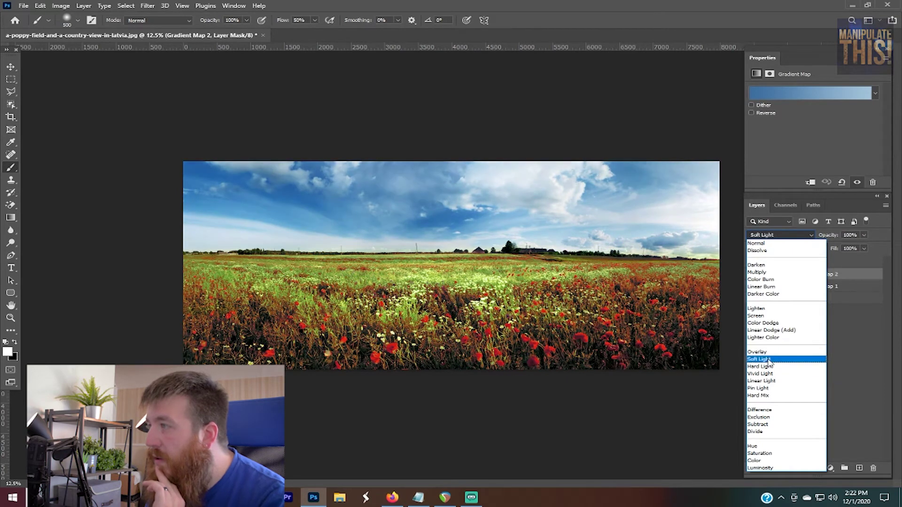
Try Soft Light on Gradient Map 2, then switch its blend mode to Color Burn.
click(769, 359)
click(752, 275)
click(752, 275)
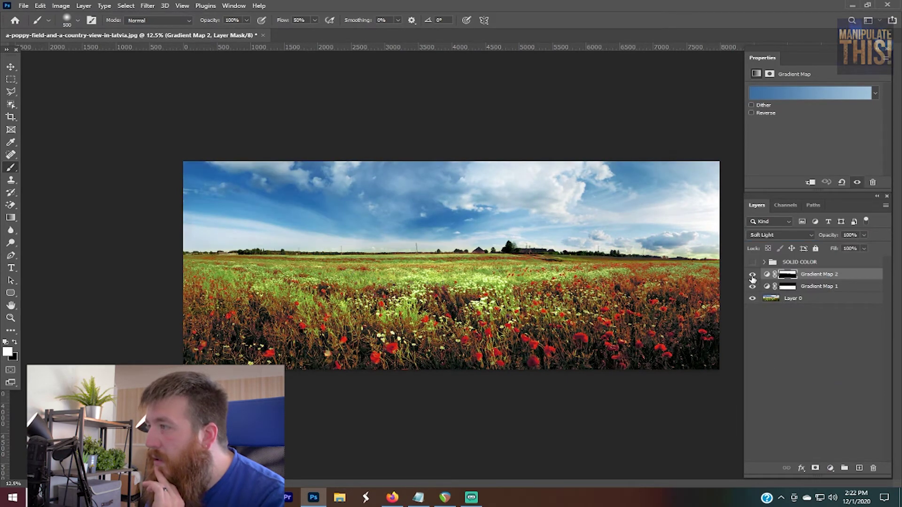
click(808, 235)
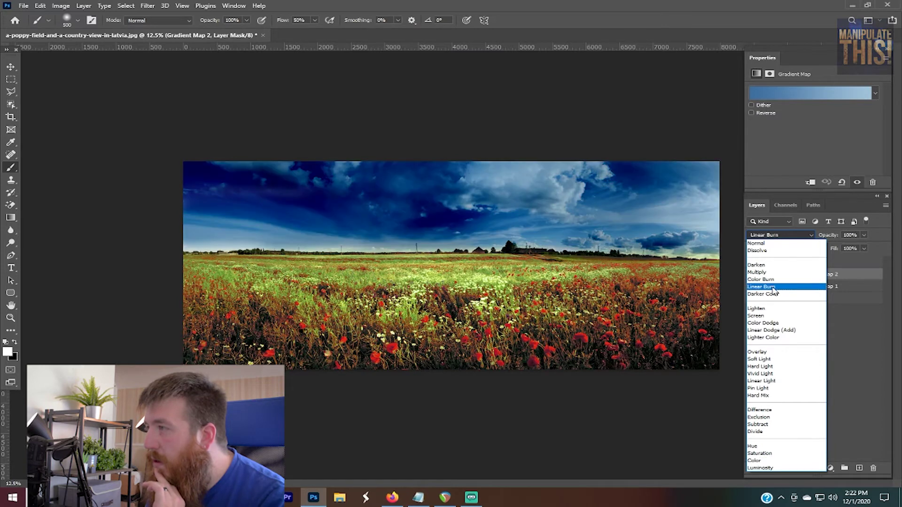
click(772, 281)
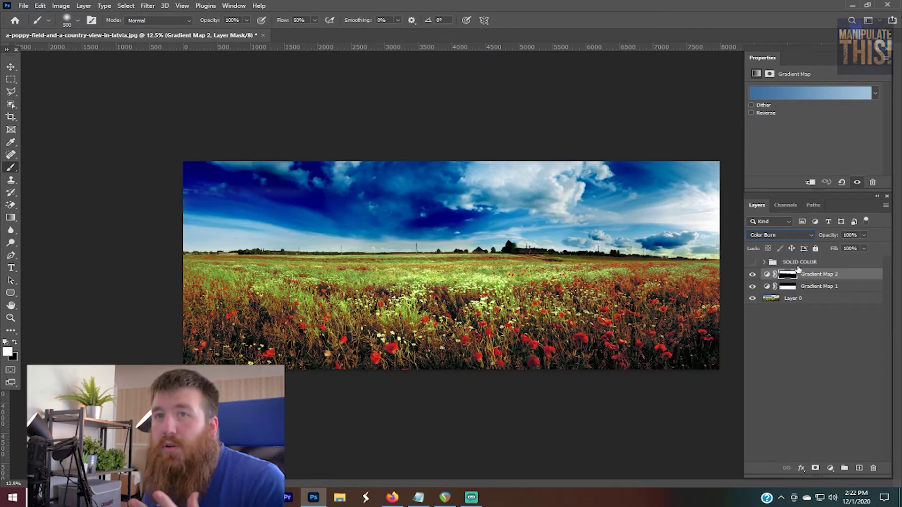
Set Gradient Map 2's opacity to 43% and toggle its visibility to compare.
click(863, 235)
drag(822, 246, 810, 250)
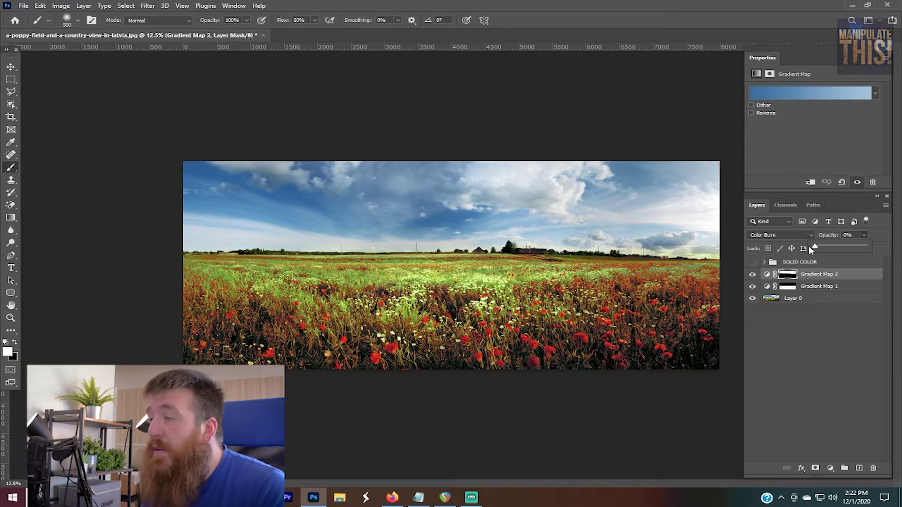
mouse_move(810, 250)
mouse_down()
mouse_move(864, 246)
mouse_move(723, 250)
mouse_up()
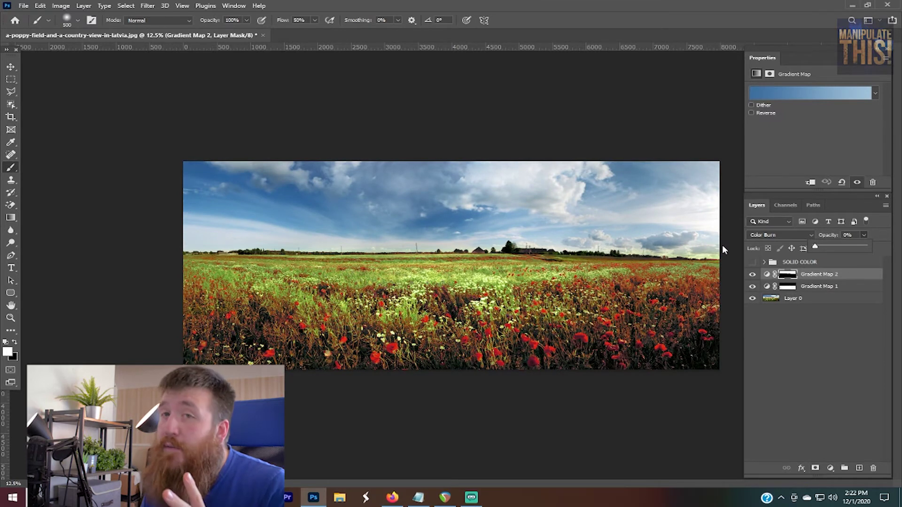
mouse_move(722, 244)
mouse_down()
mouse_move(823, 234)
mouse_move(819, 244)
mouse_up()
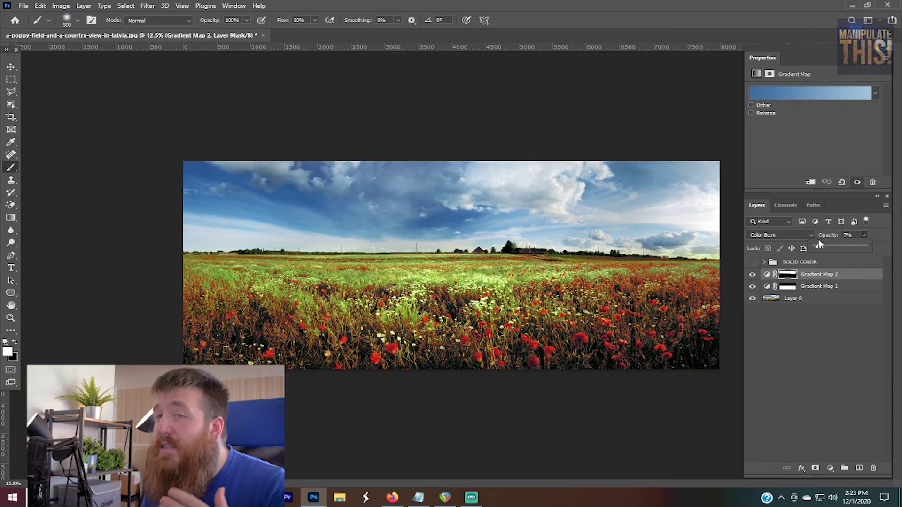
drag(826, 245, 838, 247)
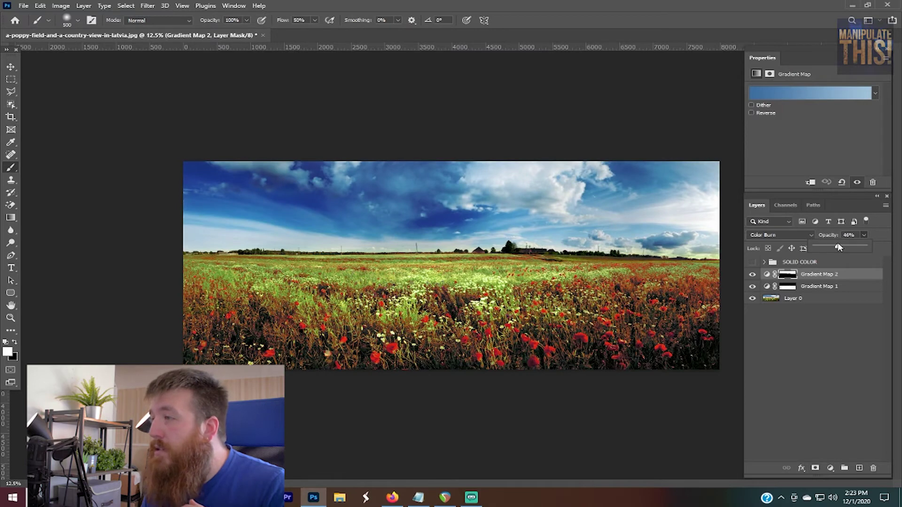
drag(839, 248, 891, 252)
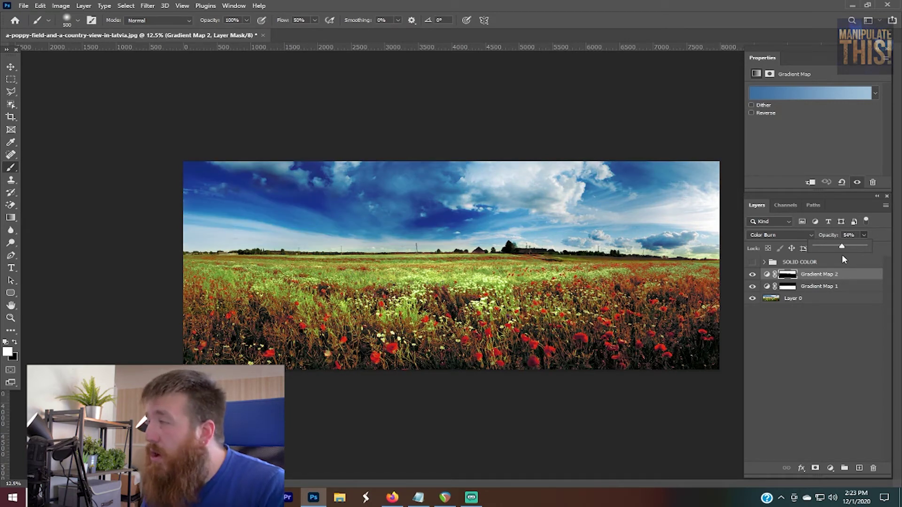
drag(837, 249, 838, 250)
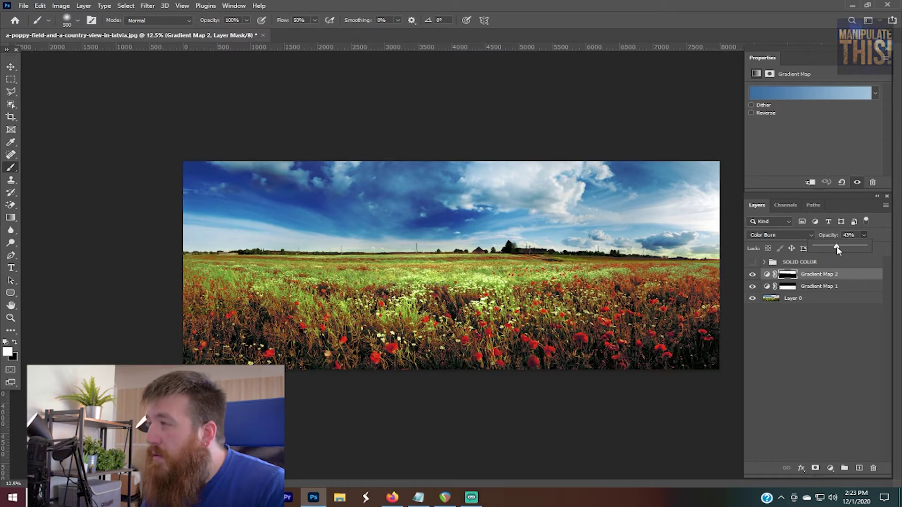
click(754, 275)
click(752, 275)
click(753, 274)
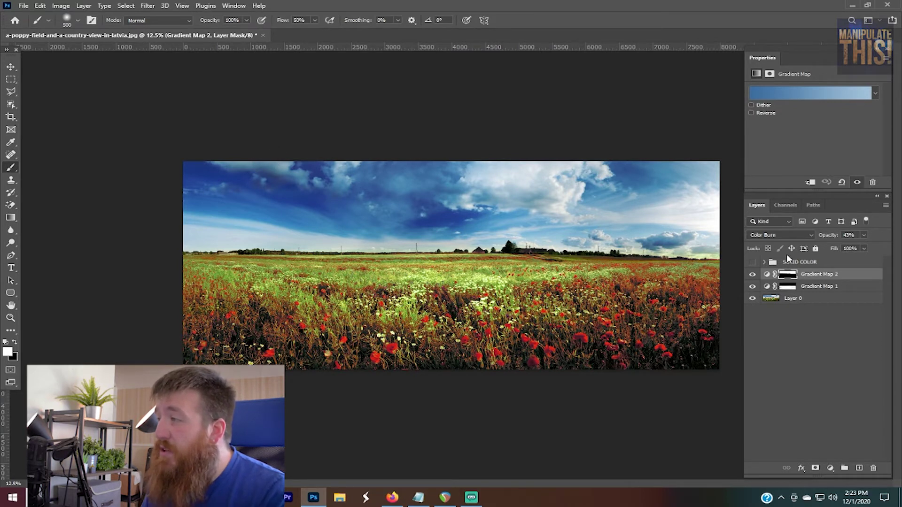
Group both gradient maps and name the group 'GRADIENT MAP'.
shift+click(821, 287)
key(ctrl+g)
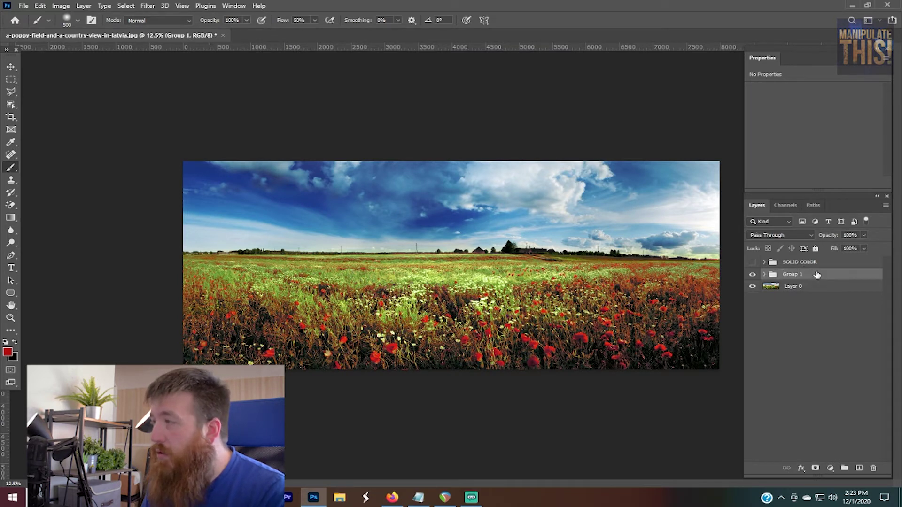
double_click(780, 275)
text(GRADI)
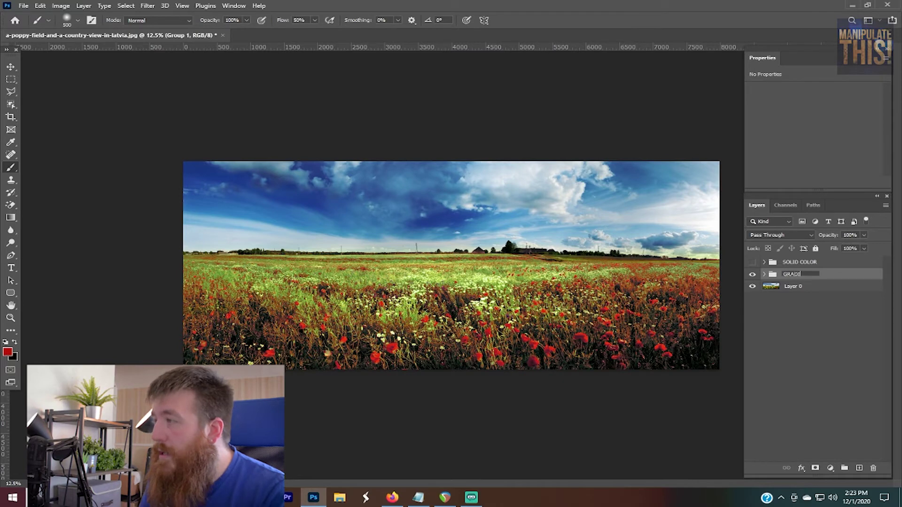
text(ENT MAP)
key(Return)
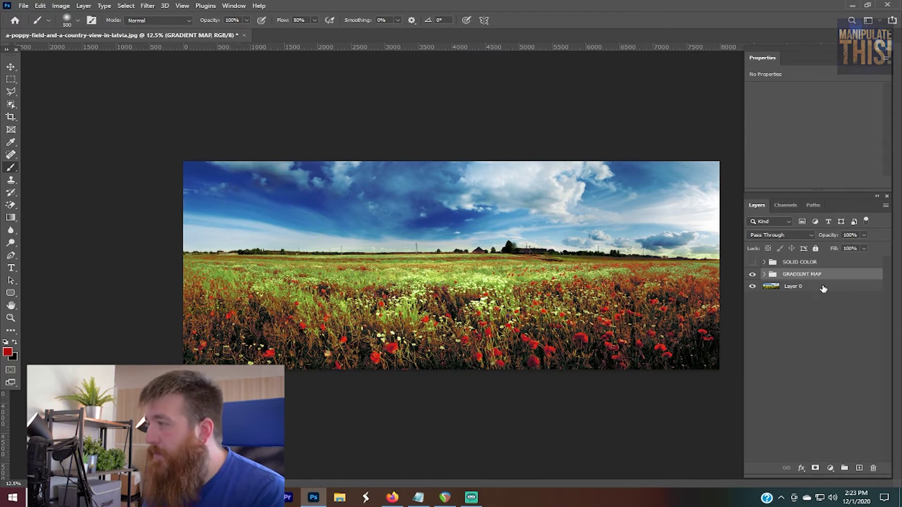
Toggle the GRADIENT MAP and SOLID COLOR groups to compare, leaving both hidden.
click(792, 287)
click(752, 275)
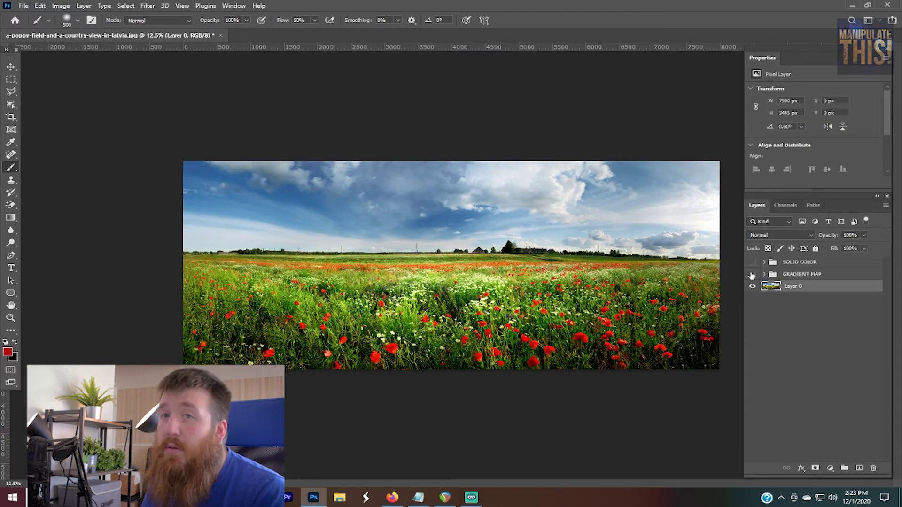
click(751, 275)
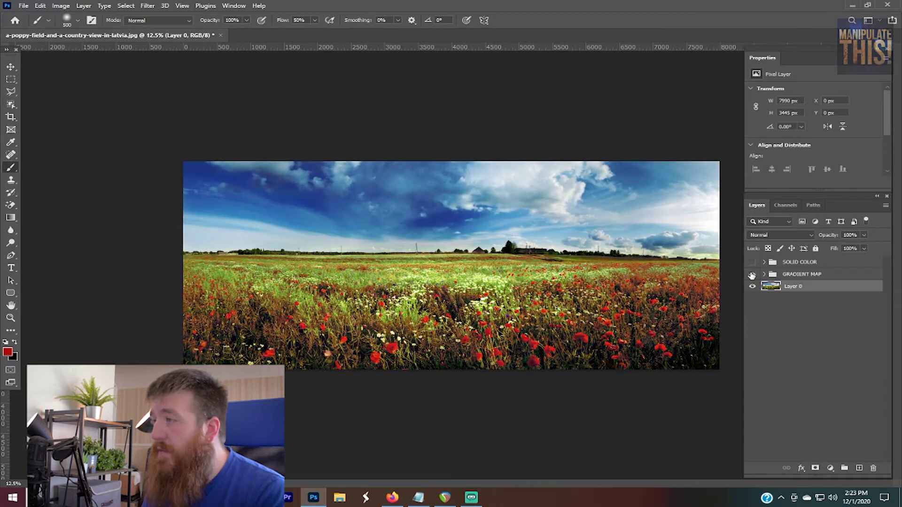
click(751, 274)
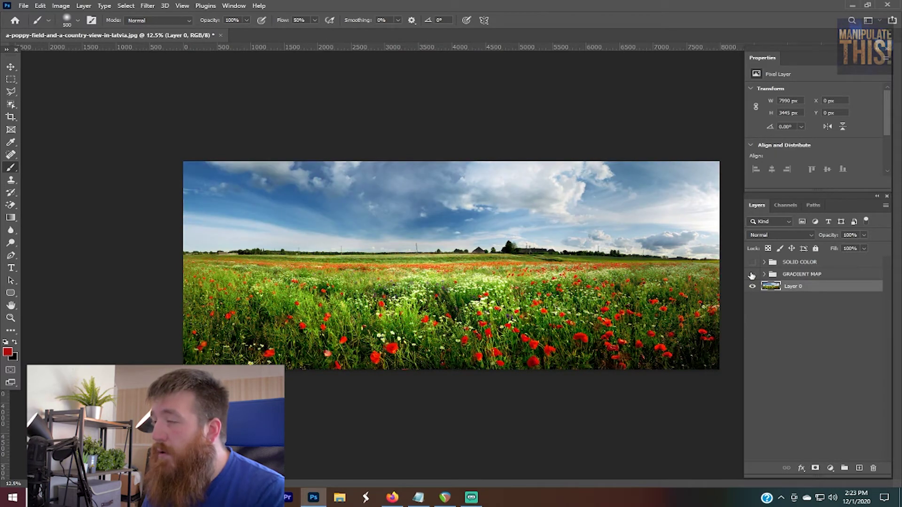
click(752, 275)
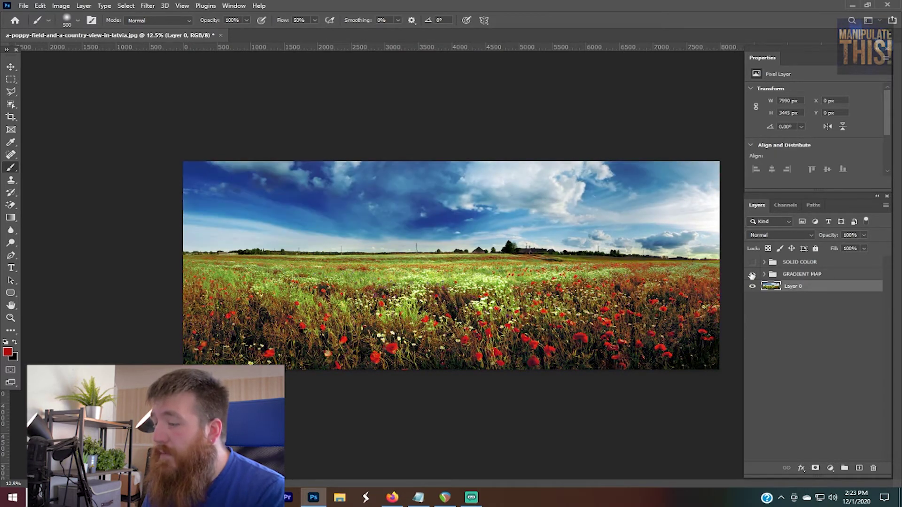
click(752, 275)
click(752, 274)
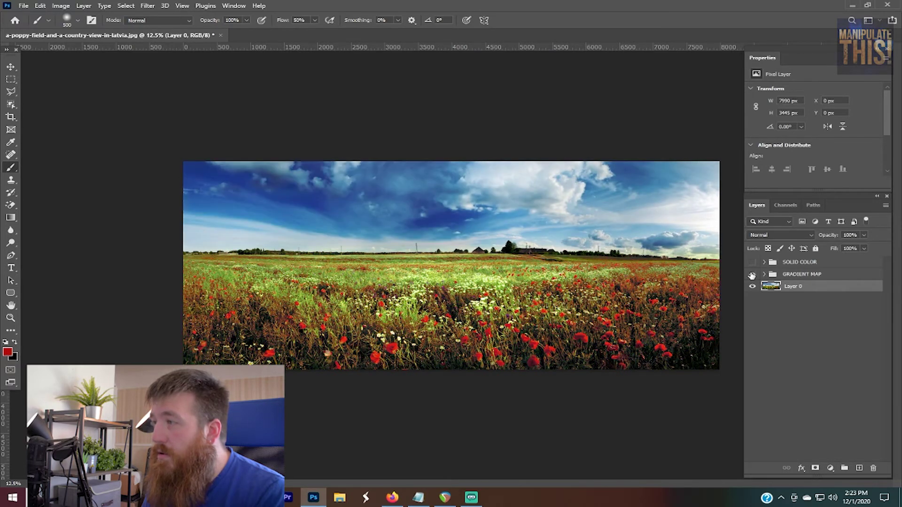
click(752, 275)
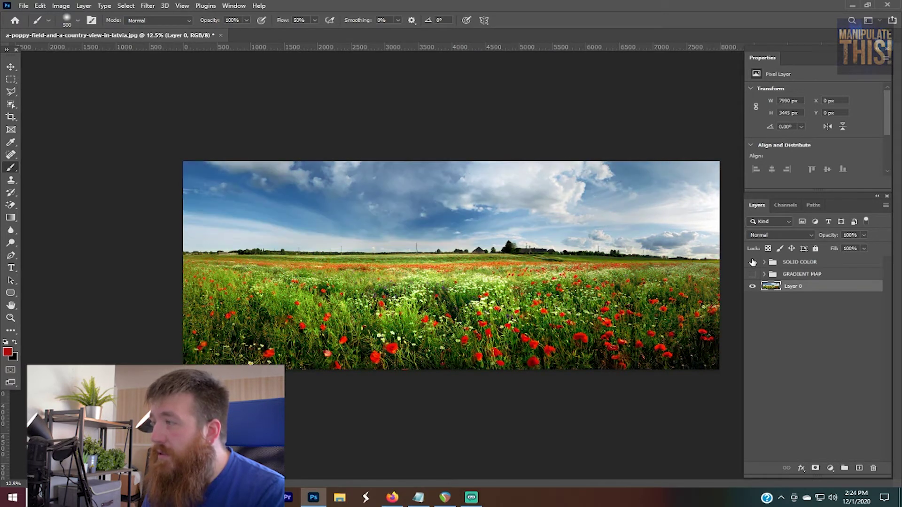
click(752, 262)
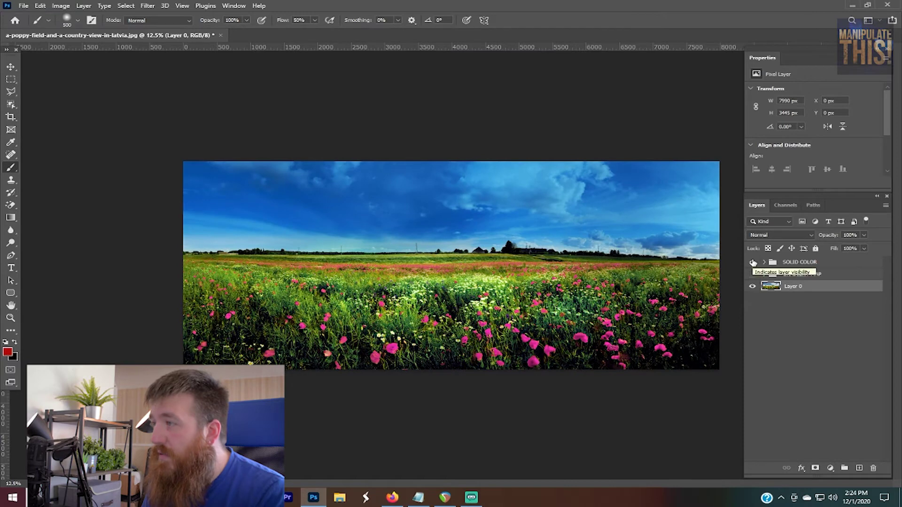
click(753, 262)
click(753, 274)
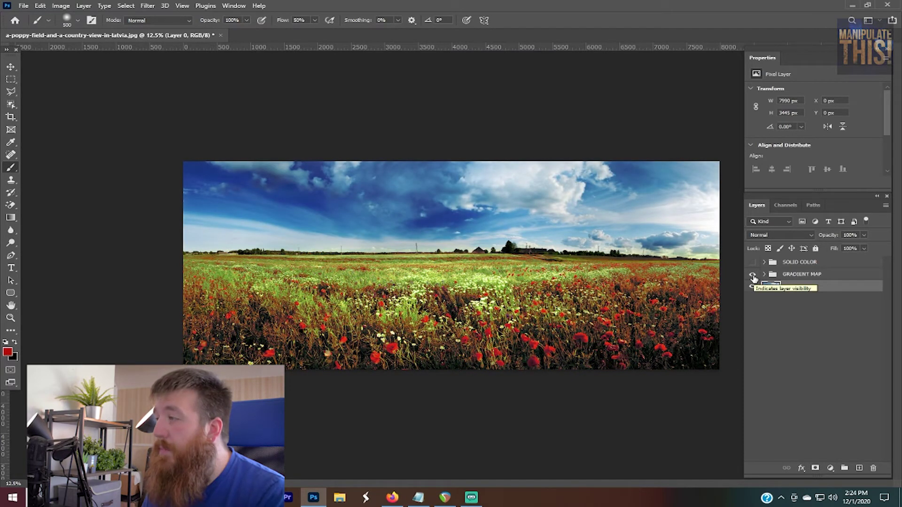
click(753, 275)
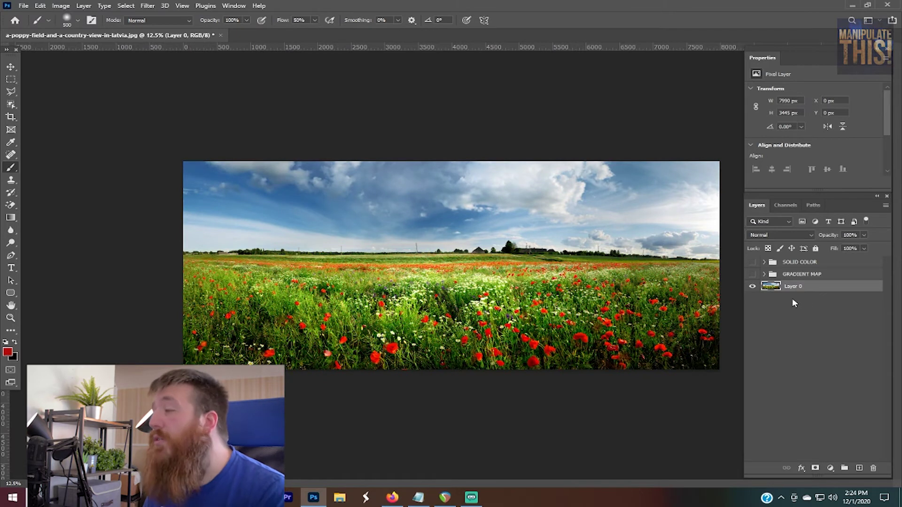
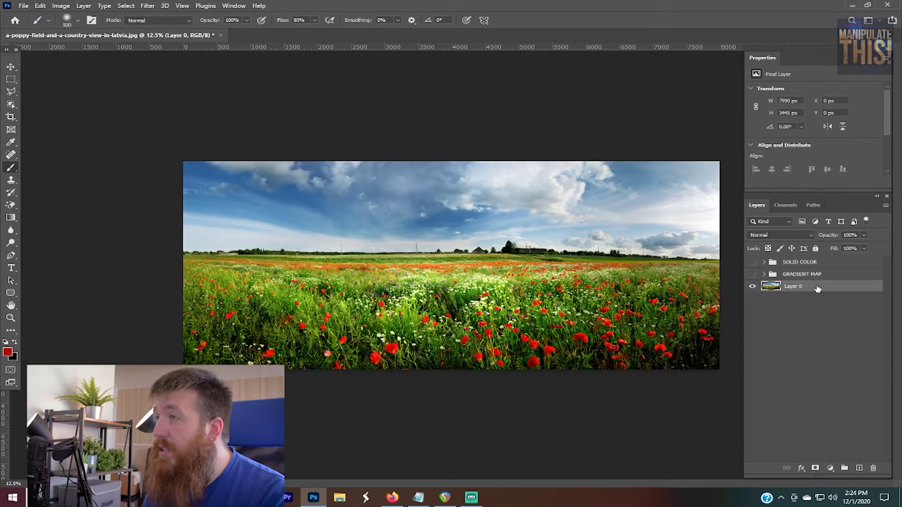
Open the poppy photo on Layer 0 in the Camera Raw Filter and position its window.
click(147, 6)
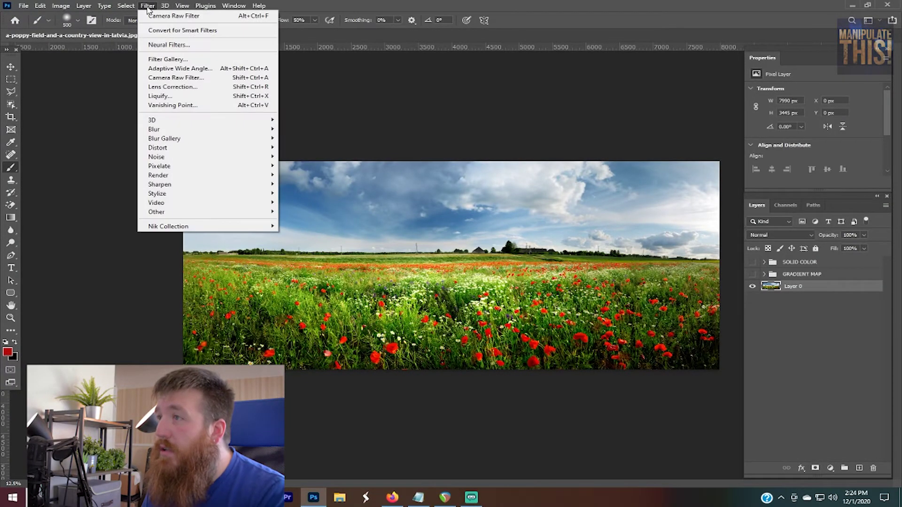
click(168, 78)
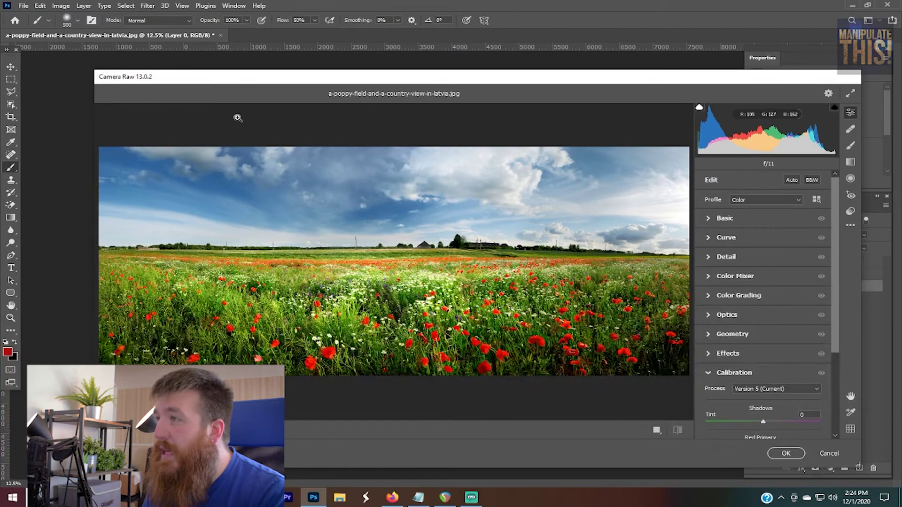
drag(334, 80, 298, 68)
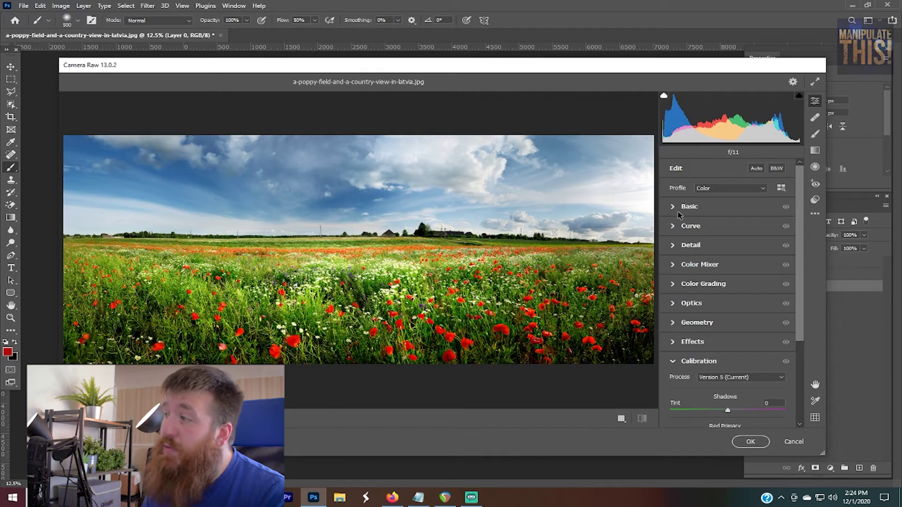
click(677, 214)
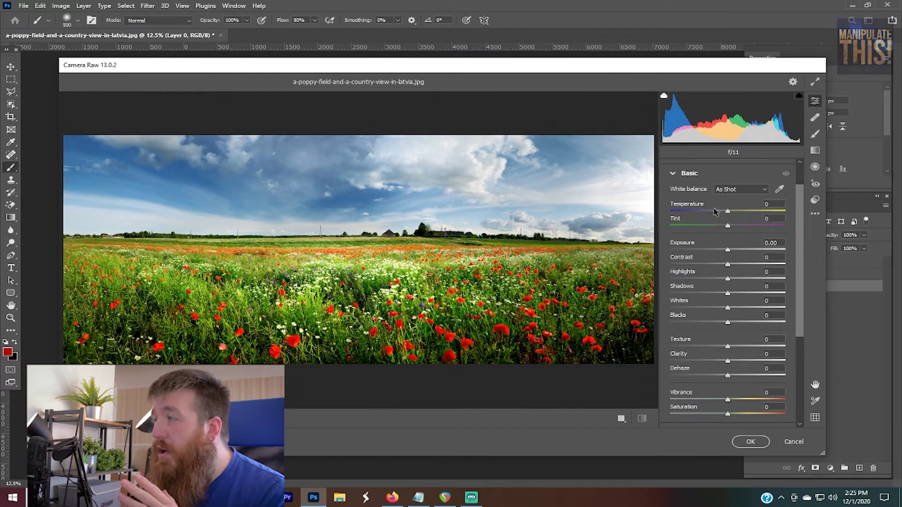
Try cooler and warmer white balance Temperature, then reset it to 0.
mouse_move(726, 211)
mouse_down()
mouse_move(685, 215)
mouse_move(709, 215)
mouse_up()
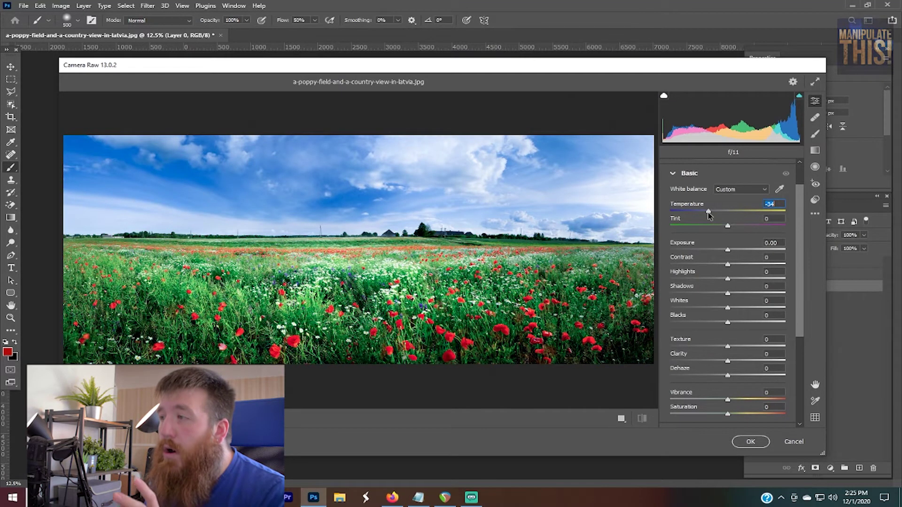
drag(709, 214, 738, 213)
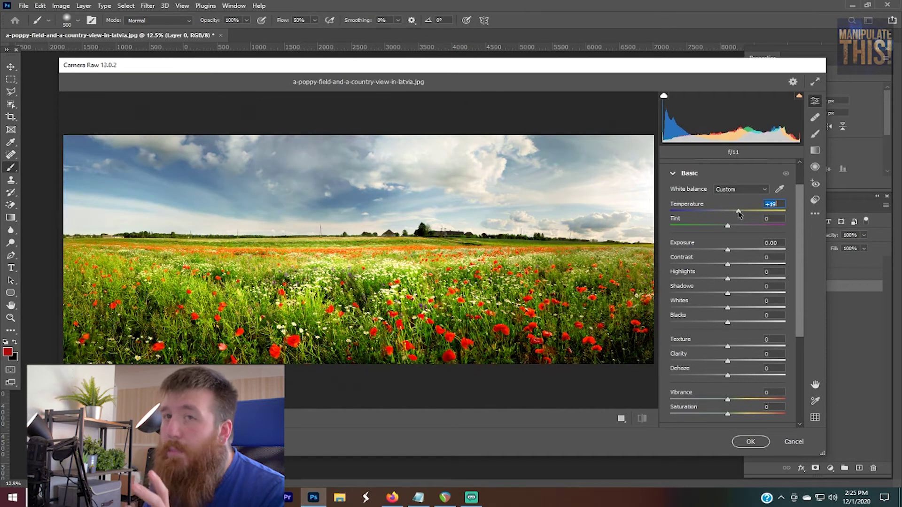
double_click(738, 212)
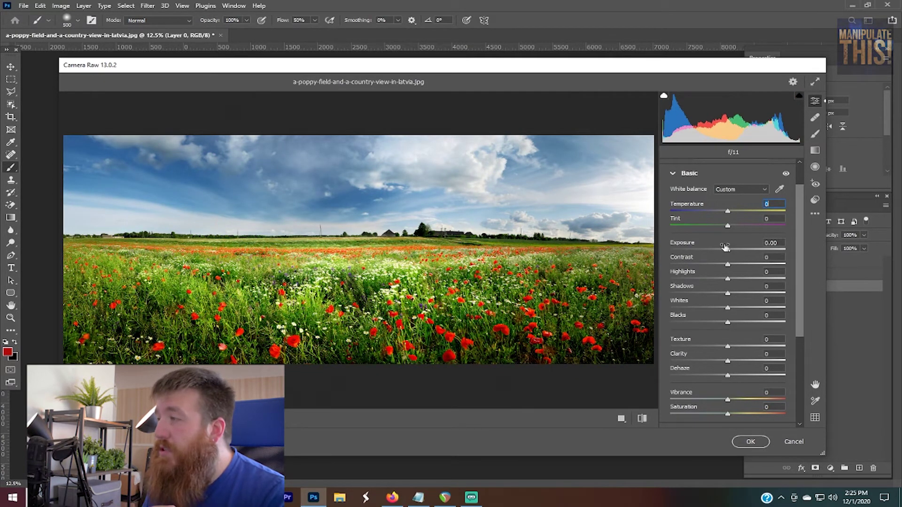
scroll(802, 249, down, 1)
scroll(802, 249, down, 1)
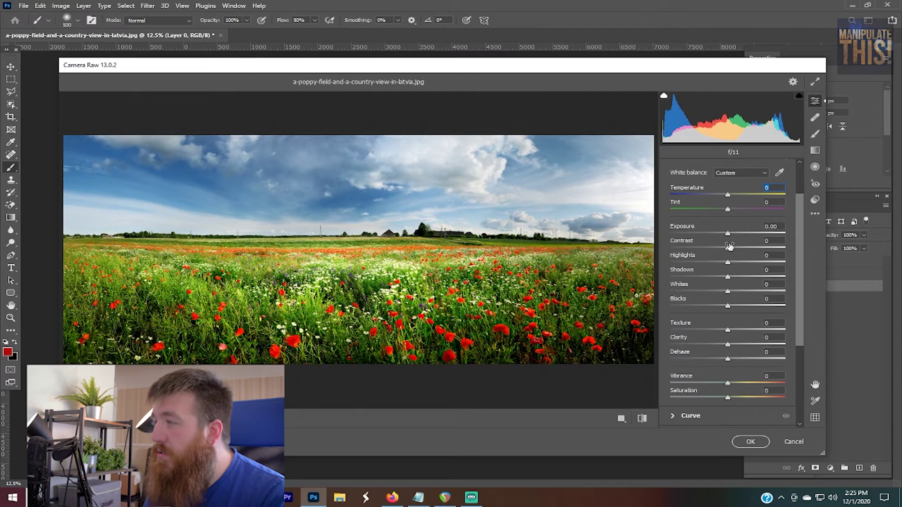
Raise Contrast to +10 and pull Highlights down to -48.
drag(728, 247, 734, 248)
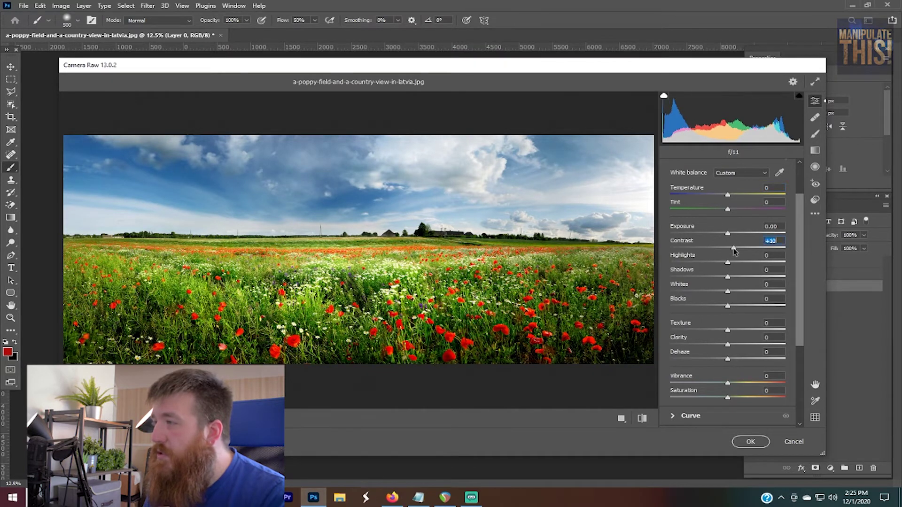
click(729, 263)
drag(728, 263, 728, 294)
key(alt)
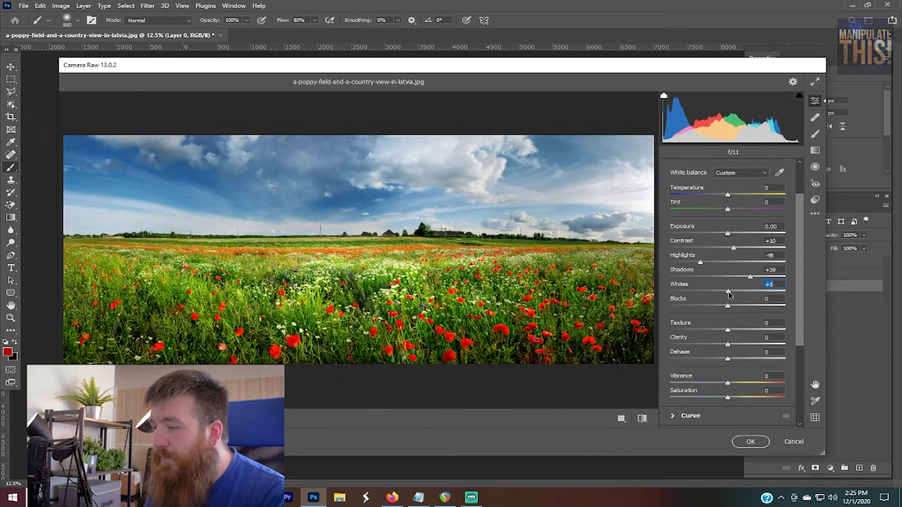
Using the clipping preview, set Whites +12 and Blacks +7, then push Texture to +100.
key(alt)
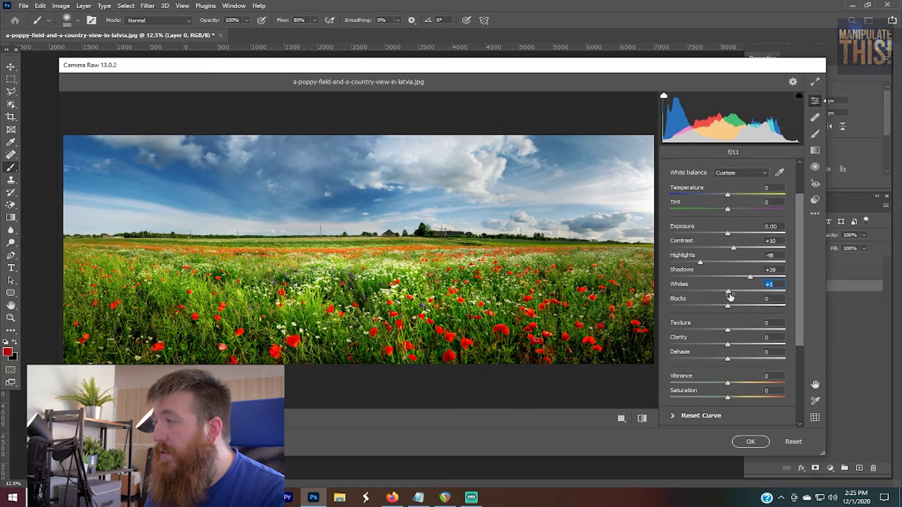
mouse_move(727, 292)
mouse_down()
mouse_move(779, 293)
mouse_move(735, 295)
mouse_up()
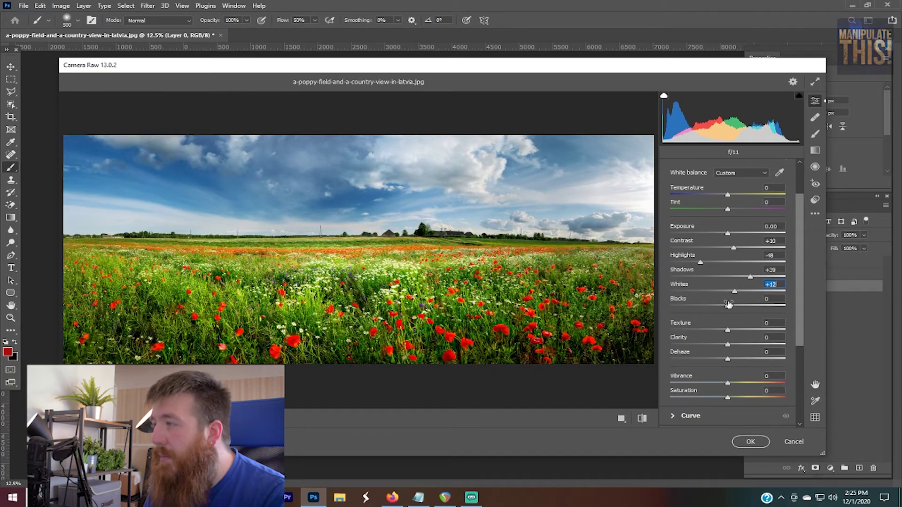
drag(727, 307, 748, 324)
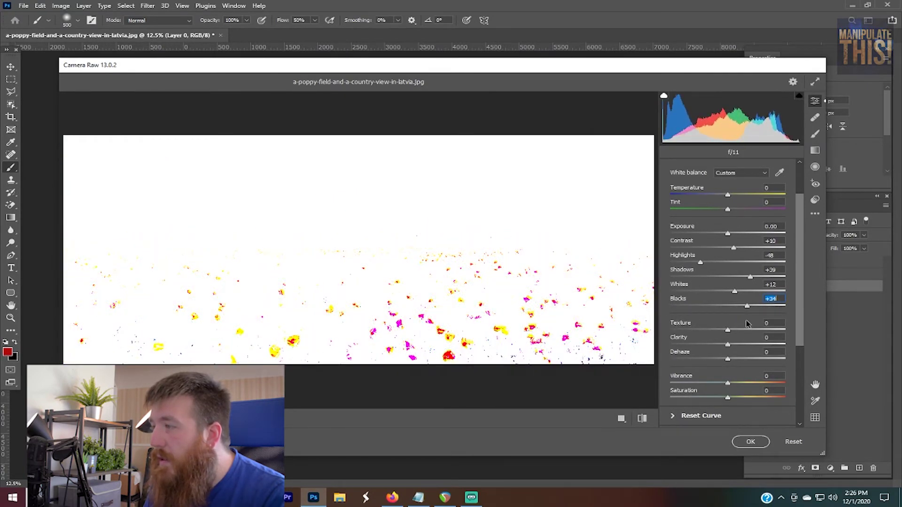
mouse_move(746, 306)
mouse_down()
mouse_move(717, 311)
mouse_move(750, 308)
mouse_move(717, 310)
mouse_move(731, 306)
mouse_up()
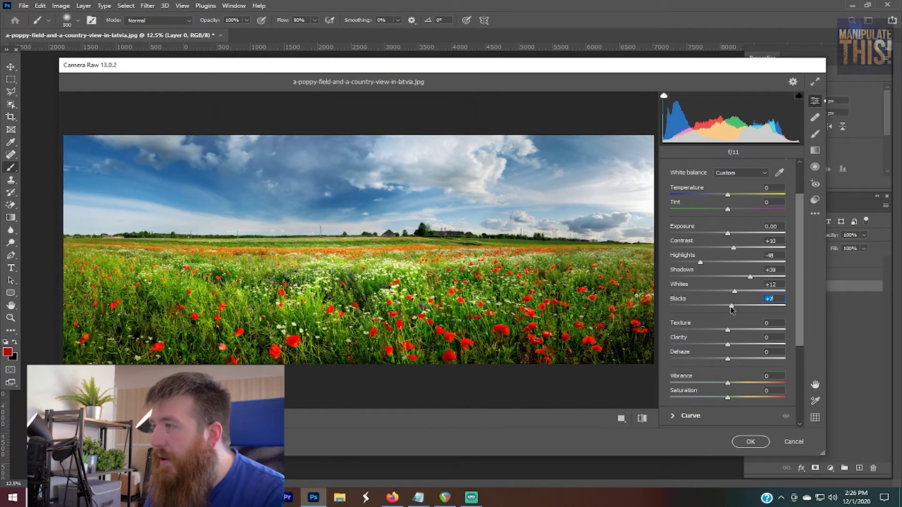
drag(727, 331, 796, 333)
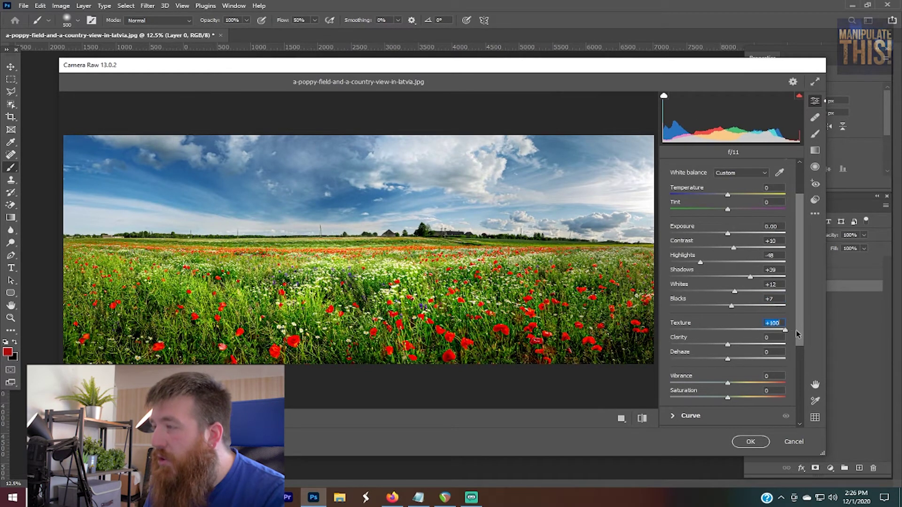
Test Texture at -100, Dehaze at +100 and Clarity across its range.
drag(785, 332, 662, 332)
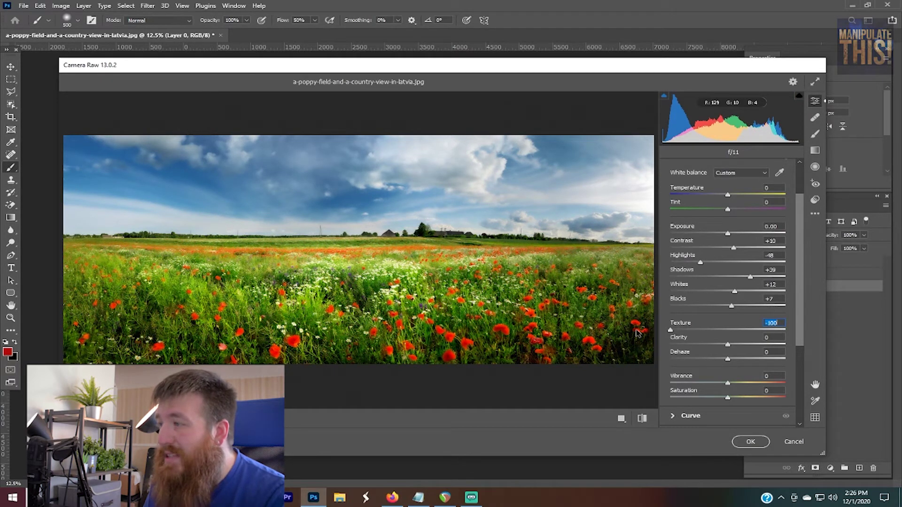
drag(726, 358, 828, 364)
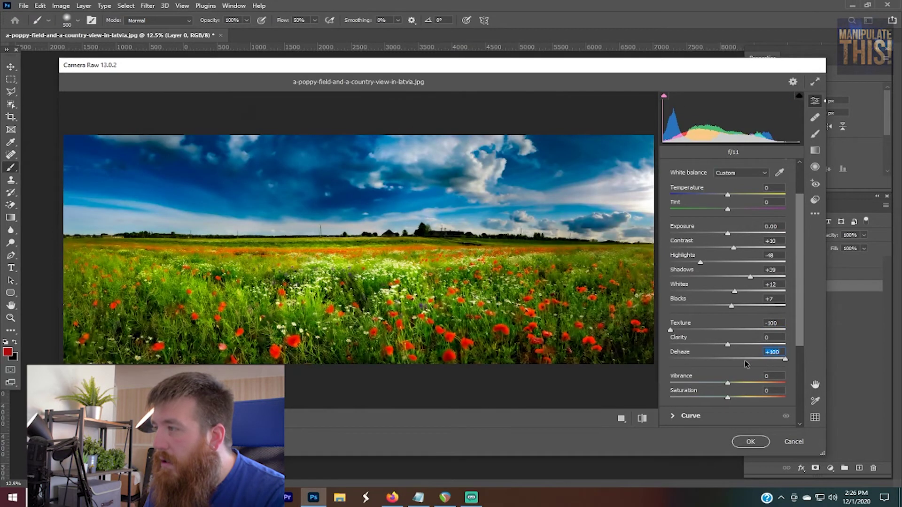
click(726, 344)
drag(670, 345, 726, 346)
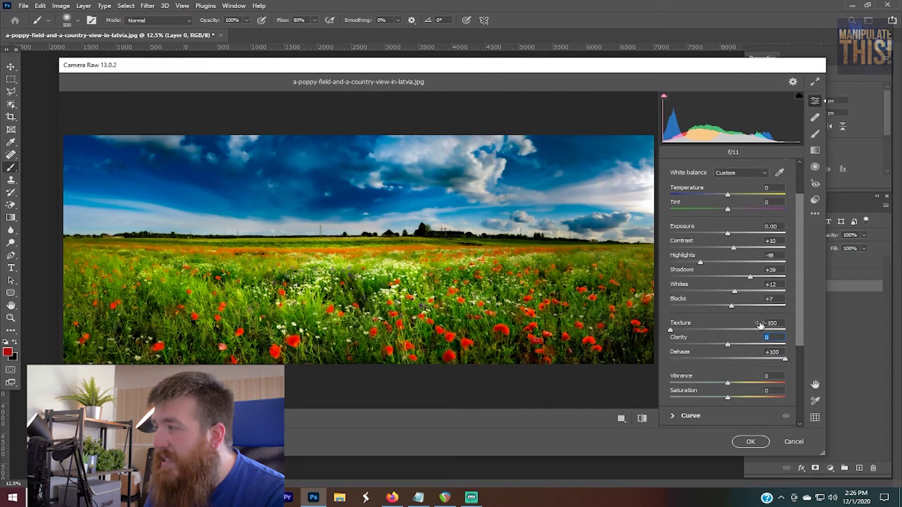
Reset Texture and Dehaze, then settle on Texture +25, Clarity +13 and Dehaze +9.
double_click(671, 330)
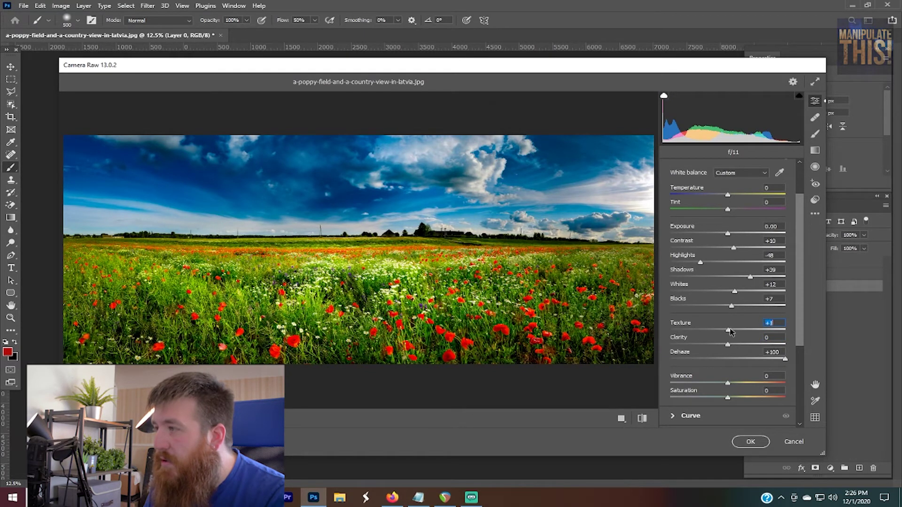
drag(728, 330, 725, 336)
double_click(784, 361)
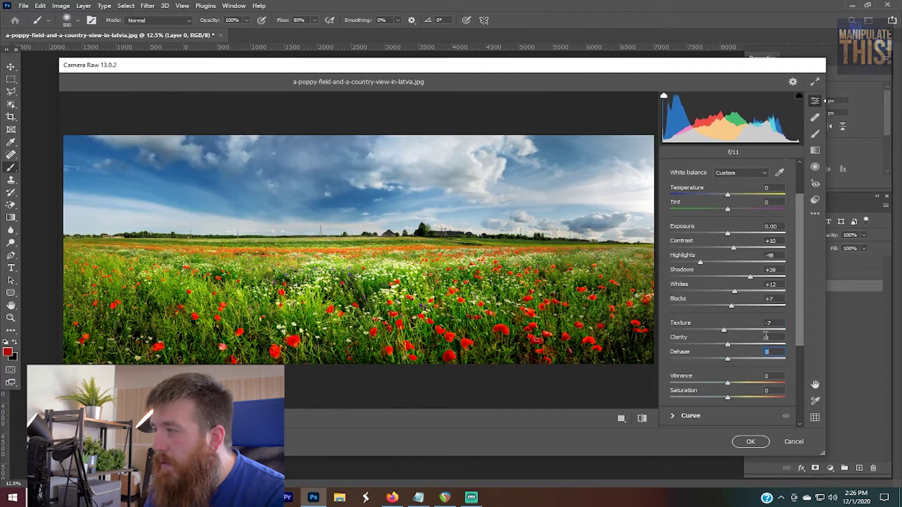
drag(723, 333, 737, 369)
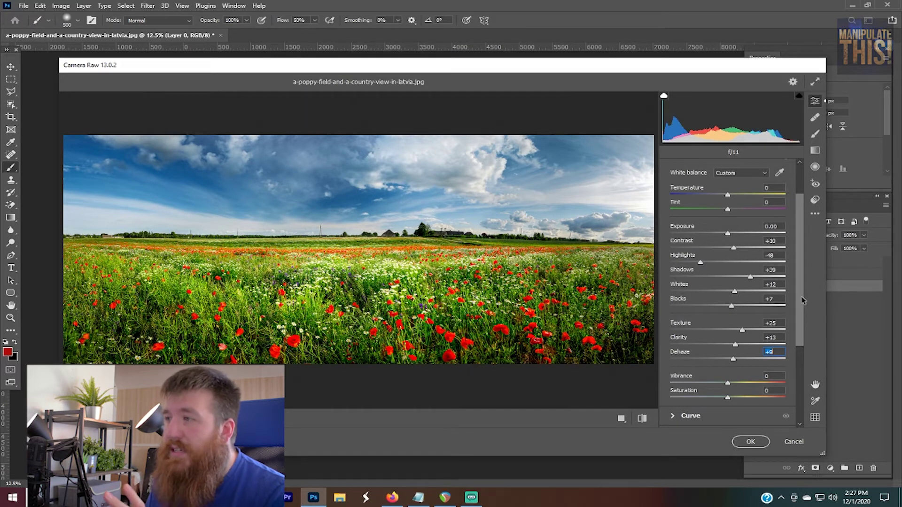
drag(802, 300, 811, 315)
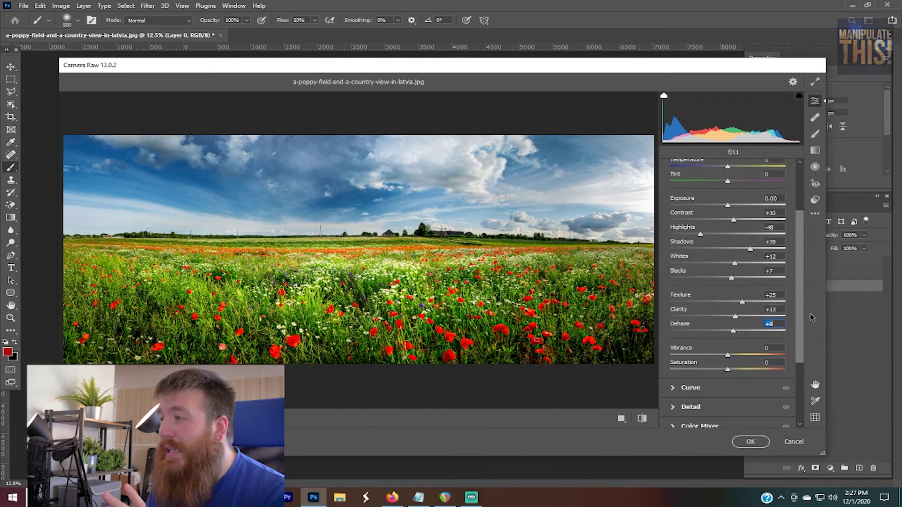
Raise Vibrance to +44, then test Saturation and reset it to 0.
scroll(727, 310, down, 3)
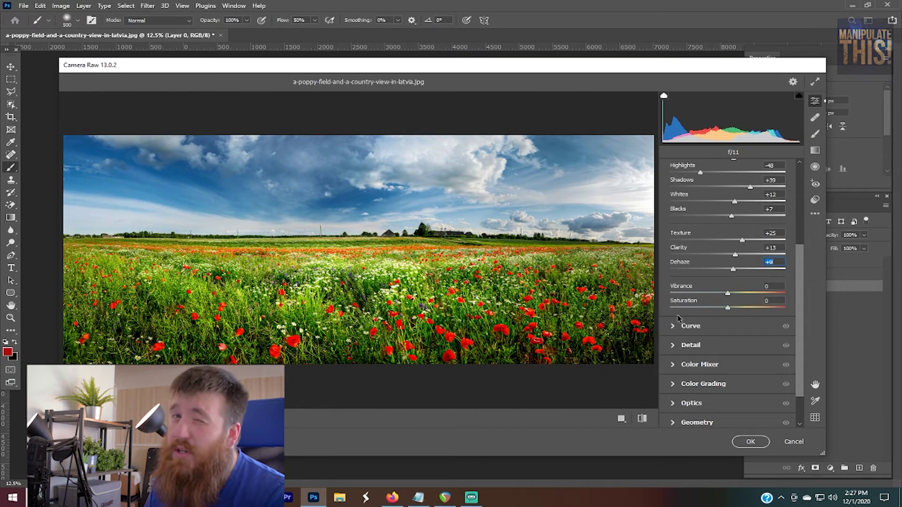
drag(727, 293, 754, 297)
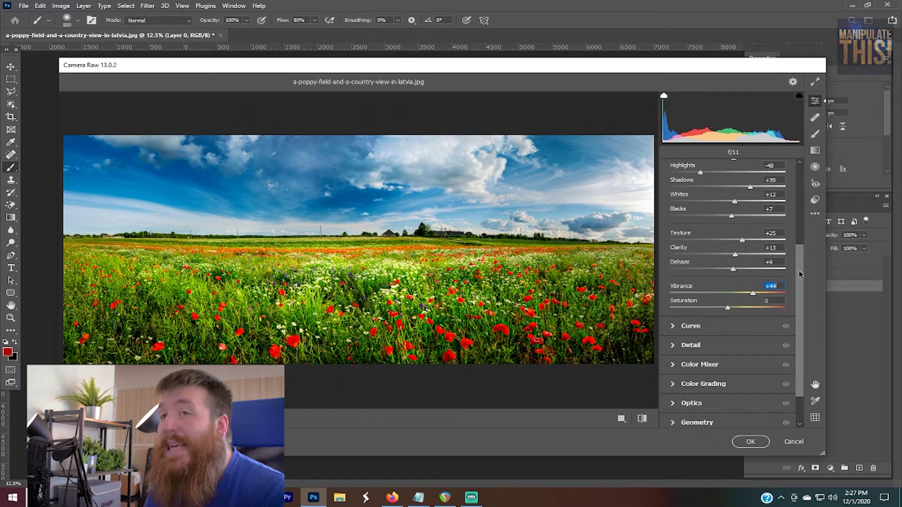
drag(801, 278, 810, 314)
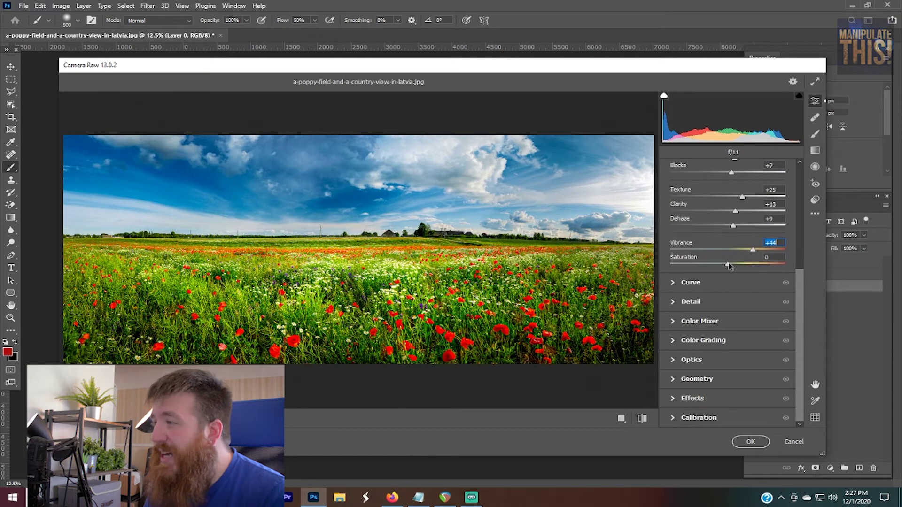
drag(728, 265, 781, 266)
double_click(743, 269)
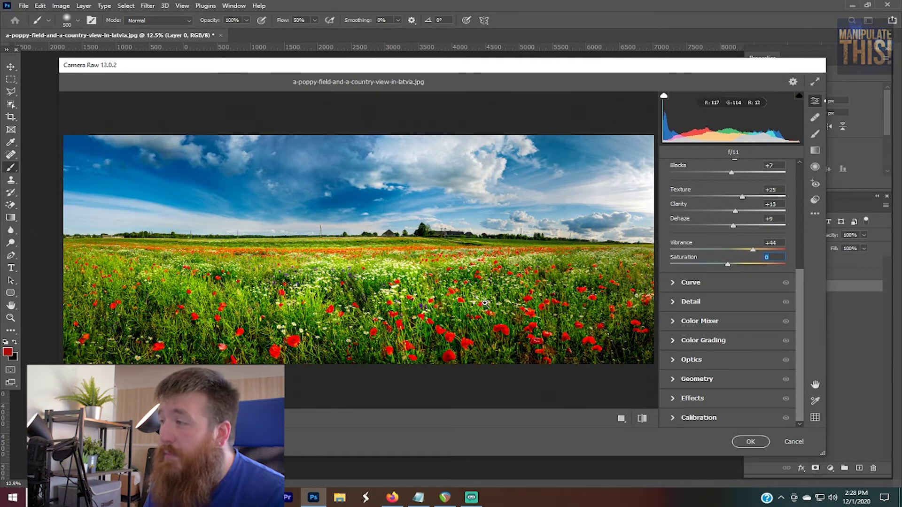
Set the parametric tone curve to Highlights +27, Lights -20, Darks +1, Shadows +66.
click(672, 283)
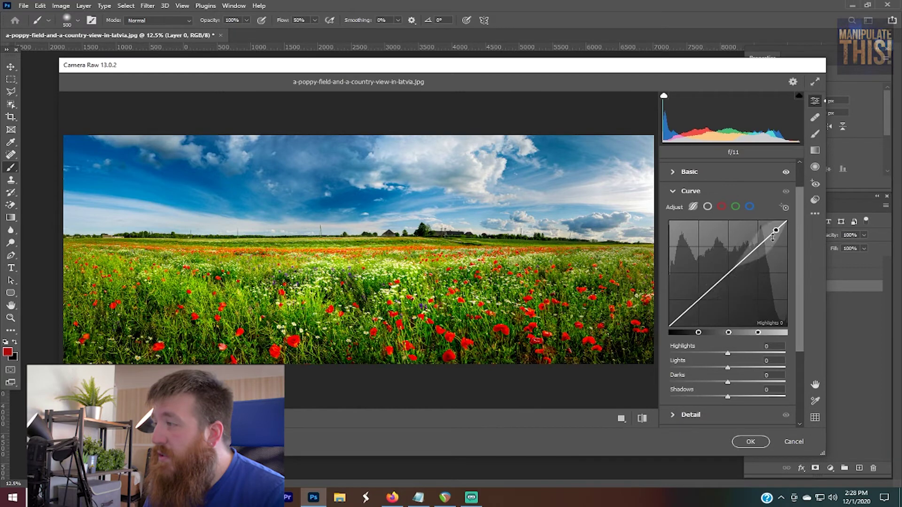
drag(732, 269, 755, 252)
mouse_move(697, 300)
mouse_down()
mouse_move(698, 314)
mouse_move(697, 295)
mouse_up()
mouse_move(734, 269)
mouse_down()
mouse_move(742, 267)
mouse_move(743, 238)
mouse_move(742, 260)
mouse_up()
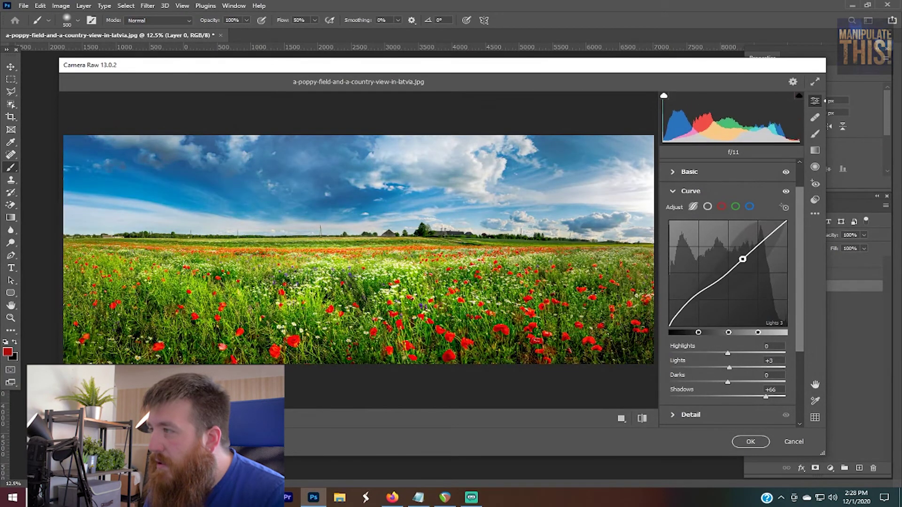
drag(778, 227, 756, 250)
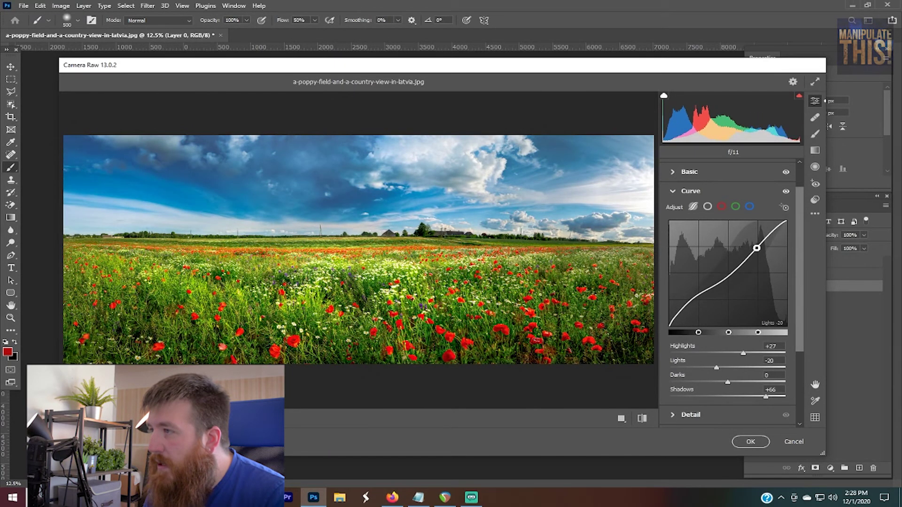
drag(699, 310, 706, 292)
scroll(798, 281, down, 1)
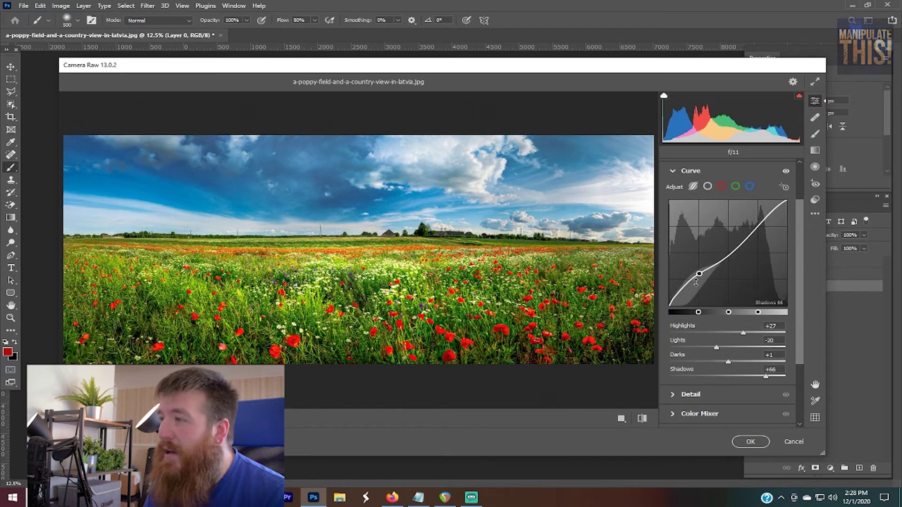
scroll(774, 308, down, 3)
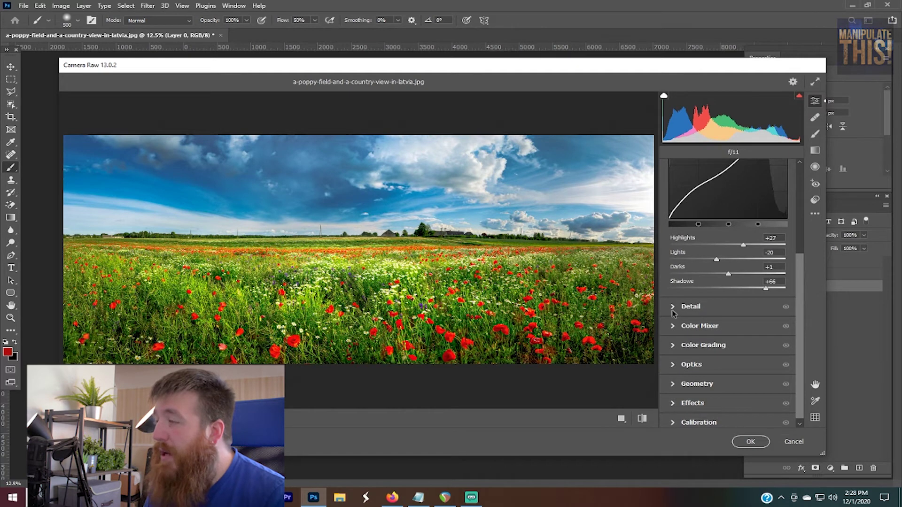
click(672, 307)
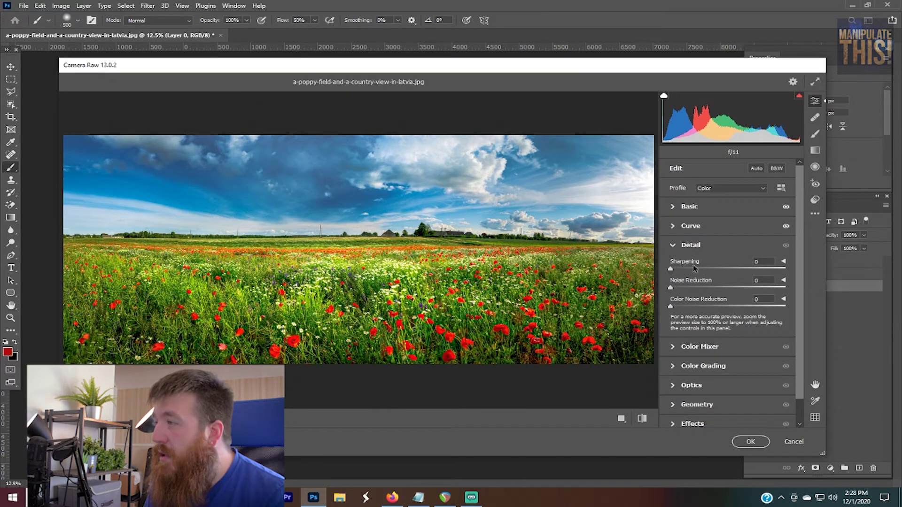
Apply a Sharpening amount of 43, leaving noise reduction at 0.
click(672, 286)
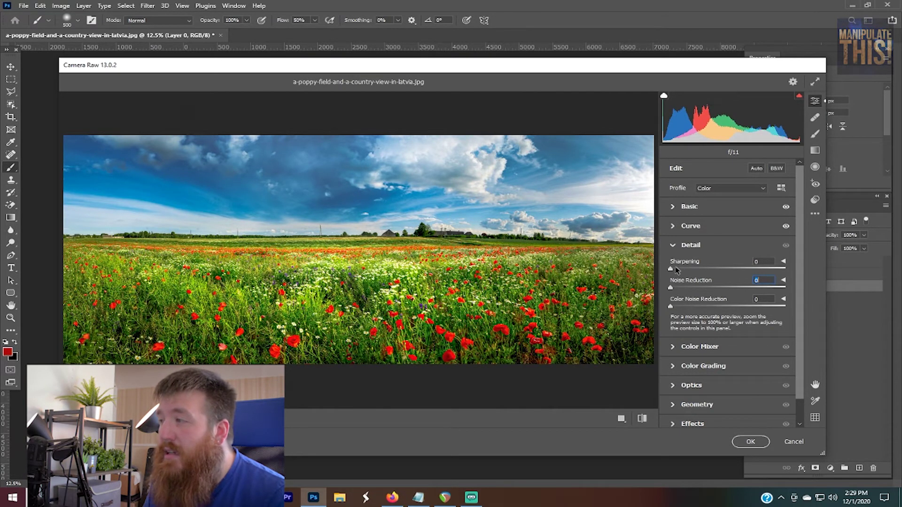
drag(670, 272, 707, 272)
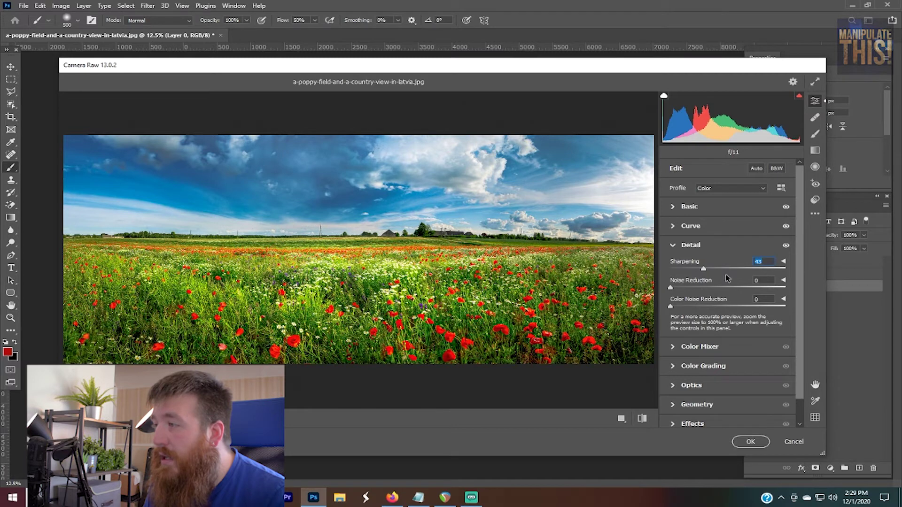
scroll(797, 289, down, 1)
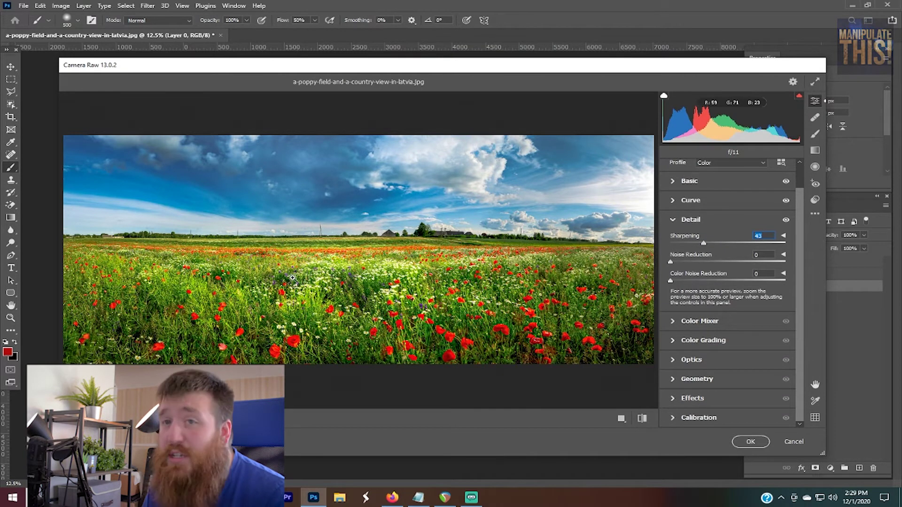
click(673, 324)
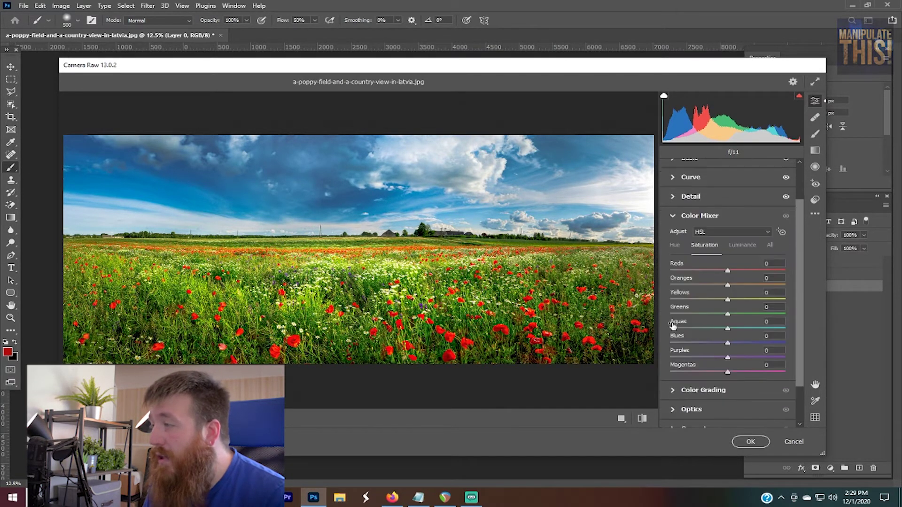
Browse the Color Mixer's Hue, Saturation, Luminance and All views, settling on Luminance.
click(741, 246)
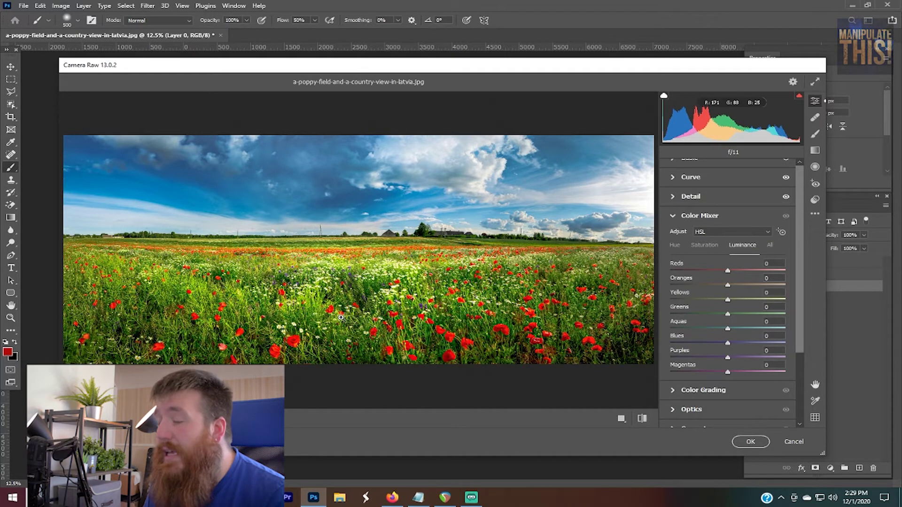
click(703, 246)
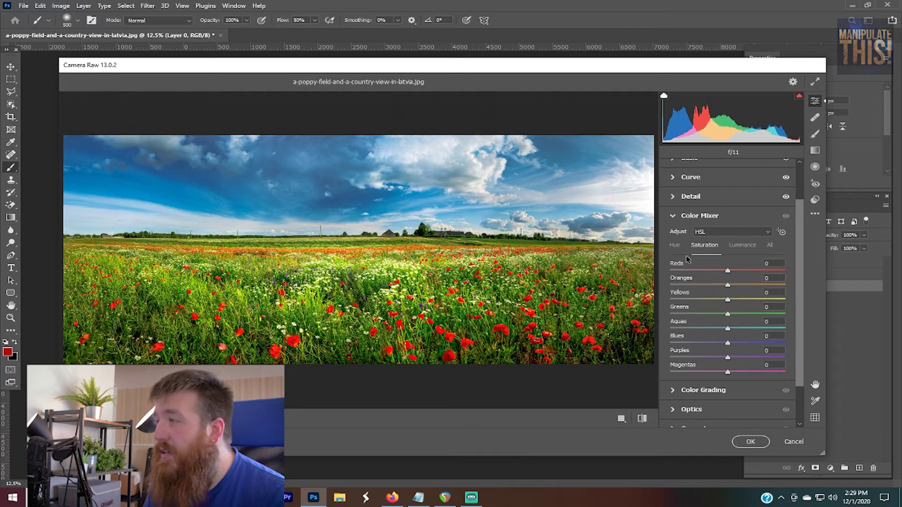
click(674, 246)
click(740, 246)
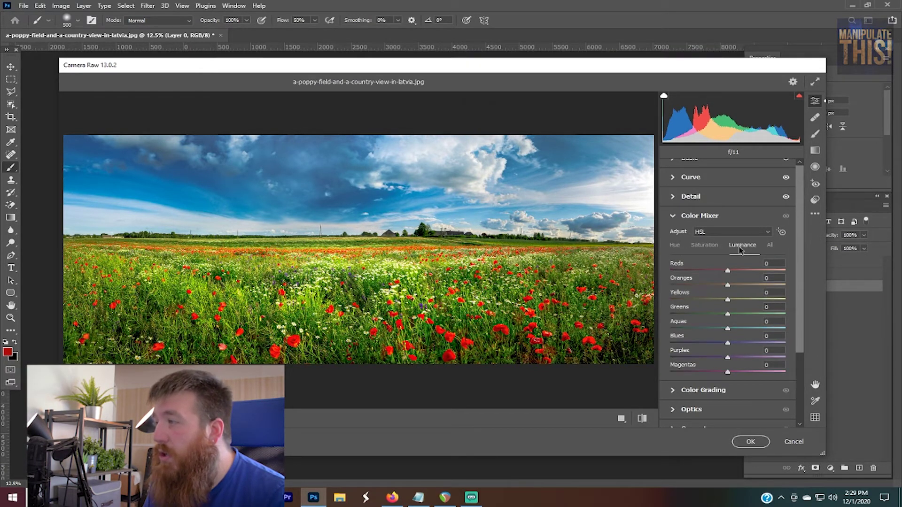
click(771, 246)
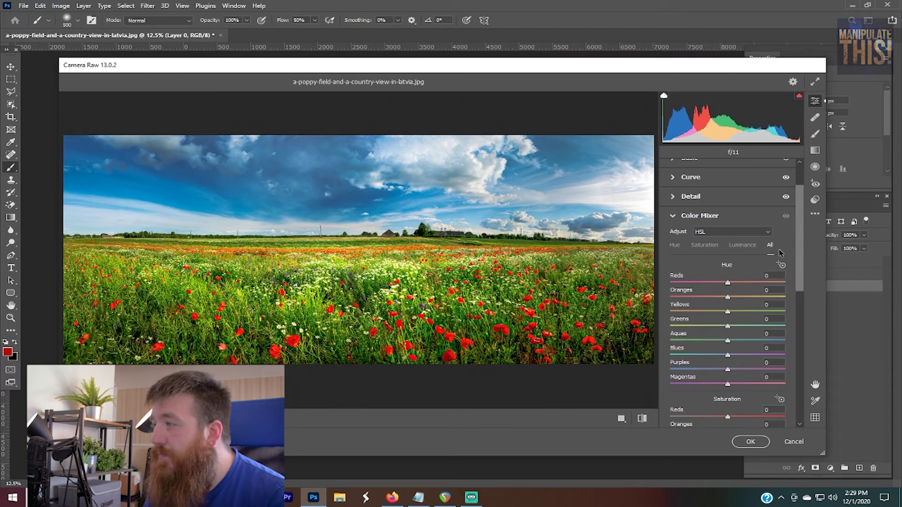
scroll(802, 232, down, 5)
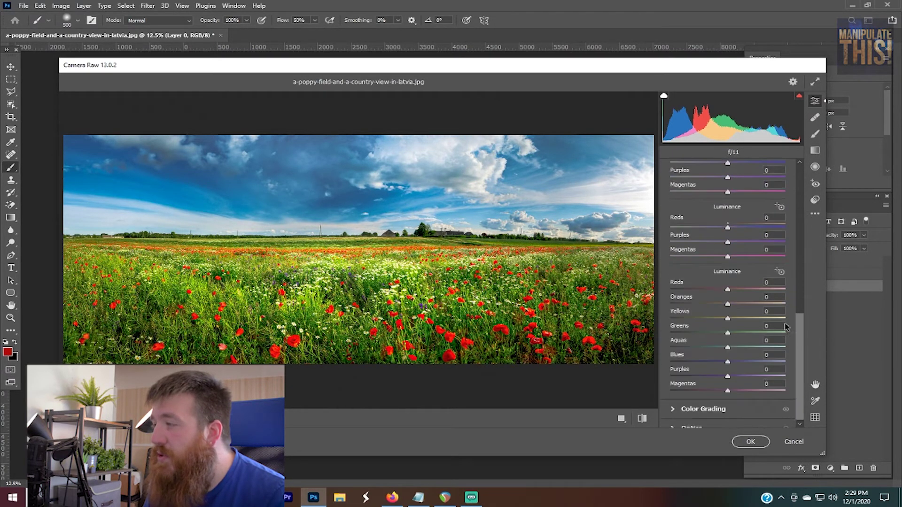
scroll(782, 214, up, 8)
click(741, 291)
drag(801, 212, 804, 261)
Set luminance Reds +25, Oranges +22, Yellows +19, Greens +8, Aquas -100, Blues -30; begin Reds saturation.
drag(723, 245, 745, 249)
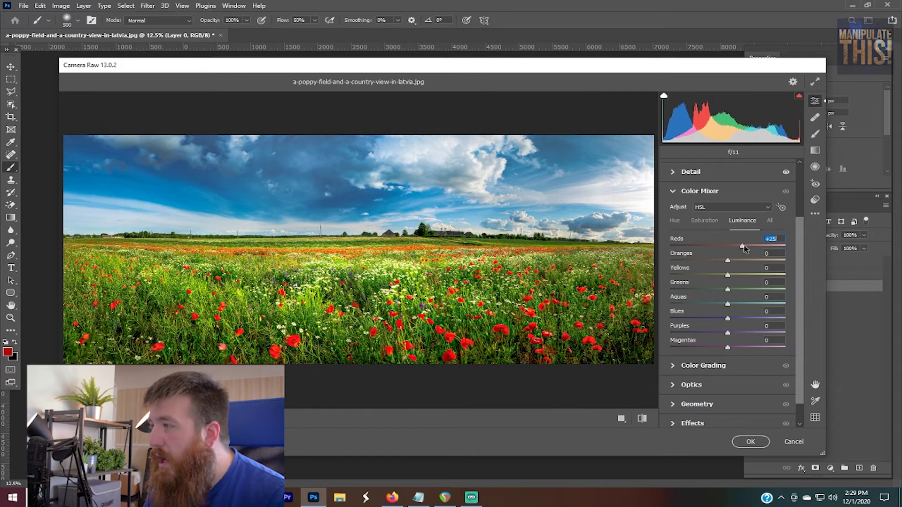
drag(727, 260, 652, 266)
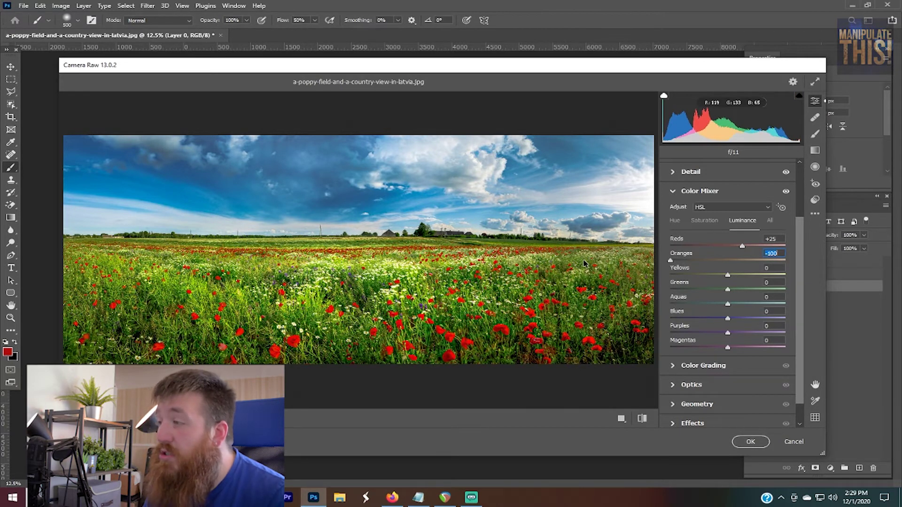
drag(671, 261, 802, 262)
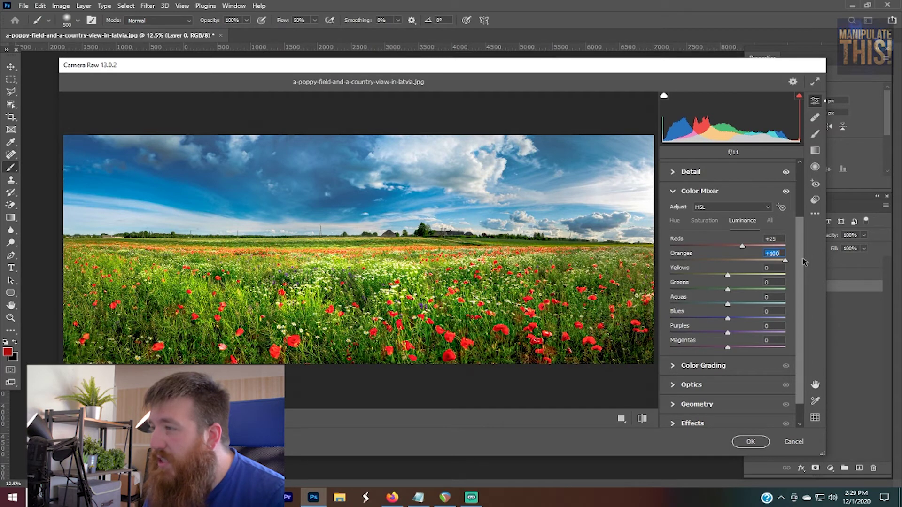
drag(784, 260, 764, 293)
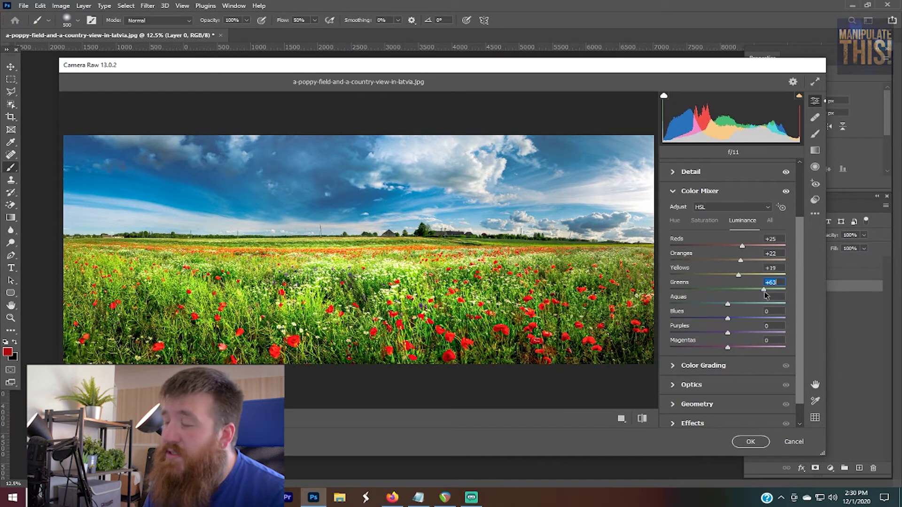
drag(765, 291, 644, 312)
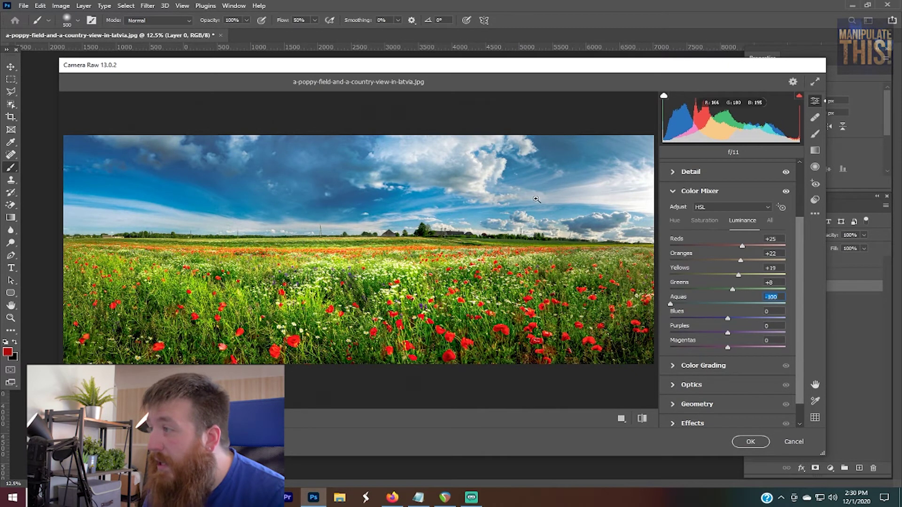
drag(729, 320, 712, 332)
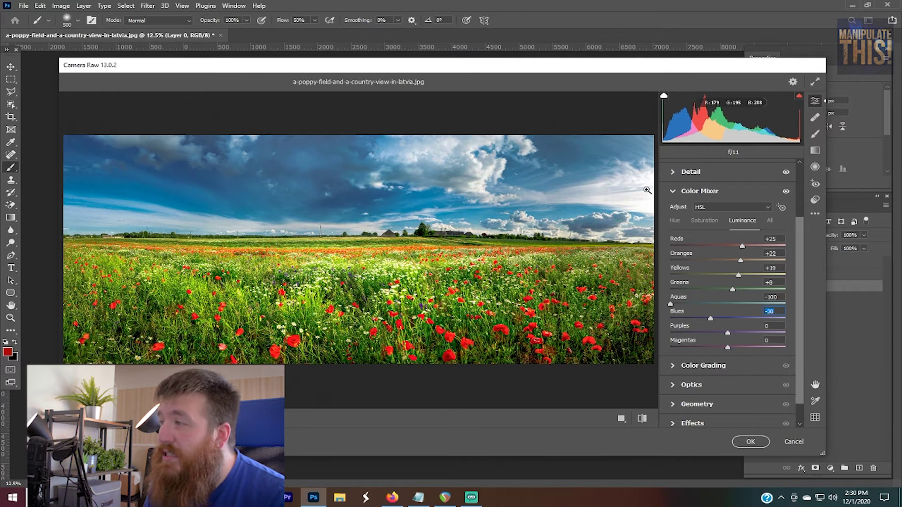
mouse_move(728, 334)
mouse_down()
mouse_move(673, 334)
mouse_move(774, 332)
mouse_move(727, 328)
mouse_up()
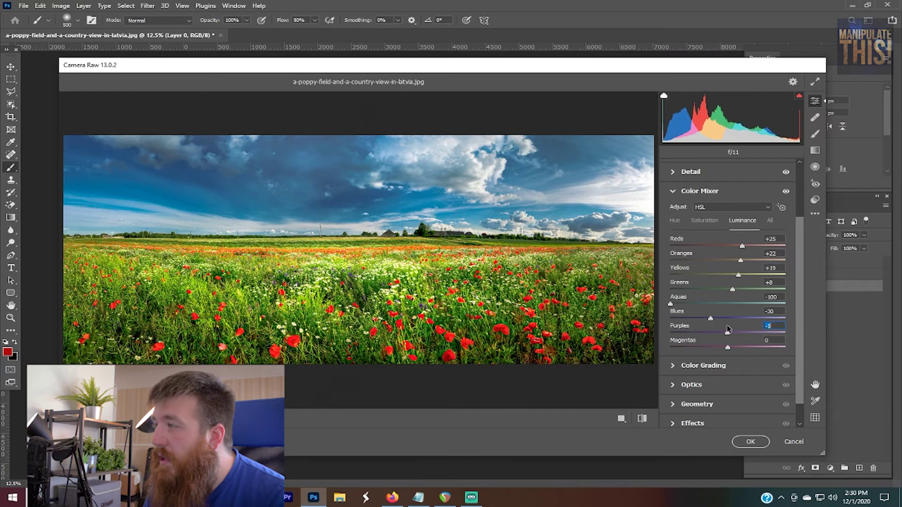
click(696, 224)
drag(735, 248, 703, 294)
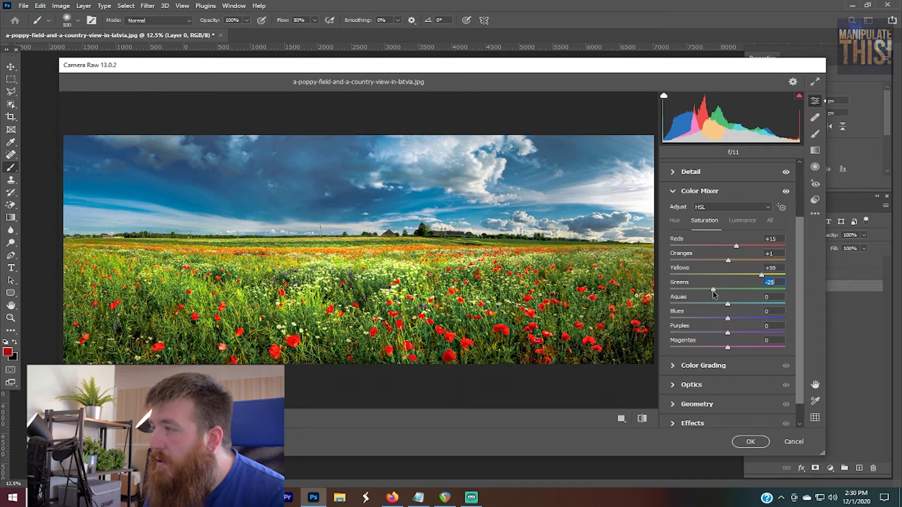
Set saturation Yellows +59, Greens -25, Blues +35, and shift the Reds hue to -26.
drag(728, 304, 728, 337)
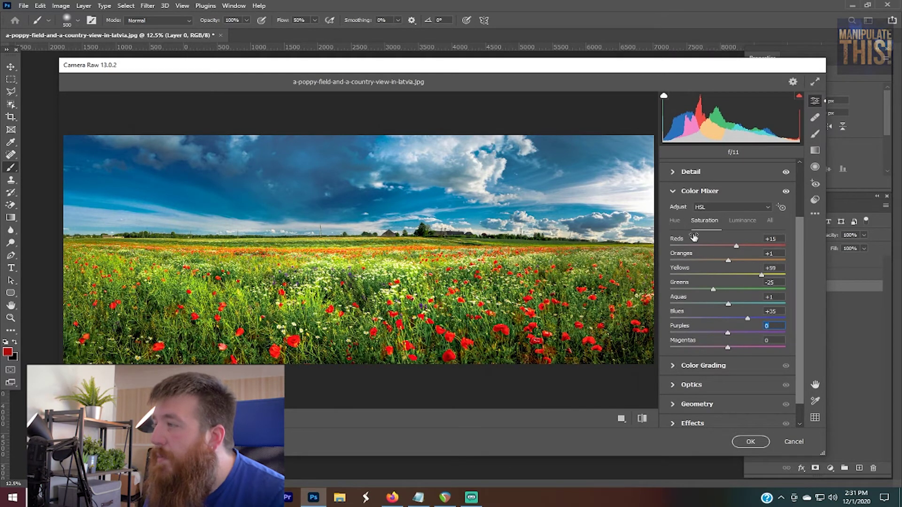
click(675, 221)
mouse_move(727, 246)
mouse_down()
mouse_move(766, 247)
mouse_move(773, 260)
mouse_move(665, 259)
mouse_move(735, 260)
mouse_up()
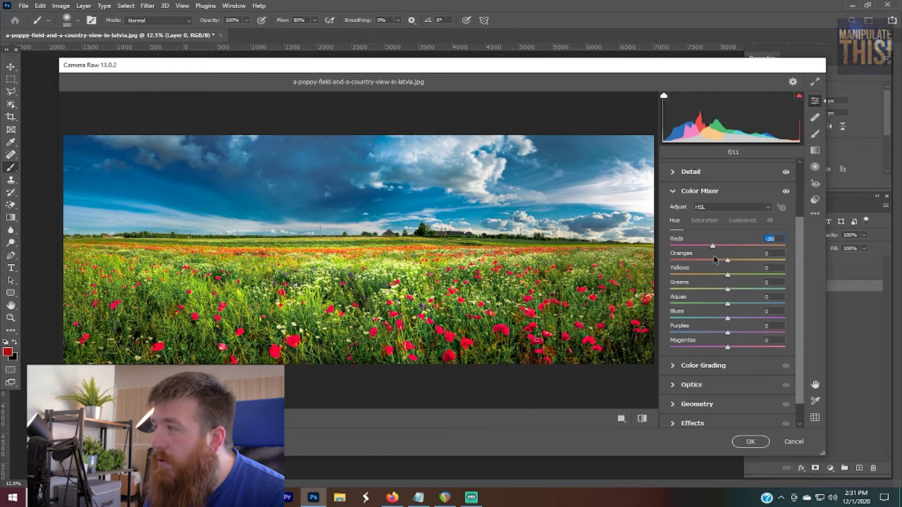
Set hues Reds +9, Oranges +2, Yellows +40, Greens -9, Aquas +3, Blues -6, Purples -11, then expand Color Grading.
click(735, 260)
drag(736, 262, 723, 304)
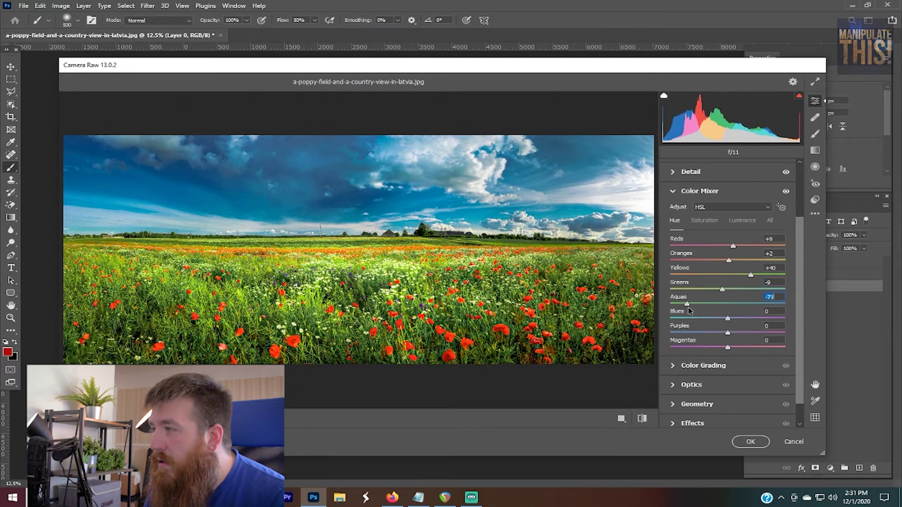
click(729, 310)
drag(727, 319, 725, 347)
scroll(740, 376, down, 1)
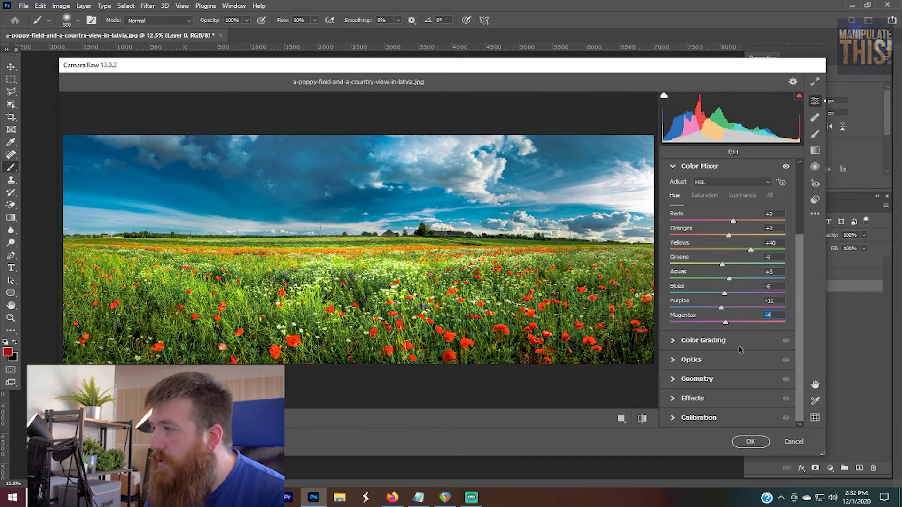
click(669, 347)
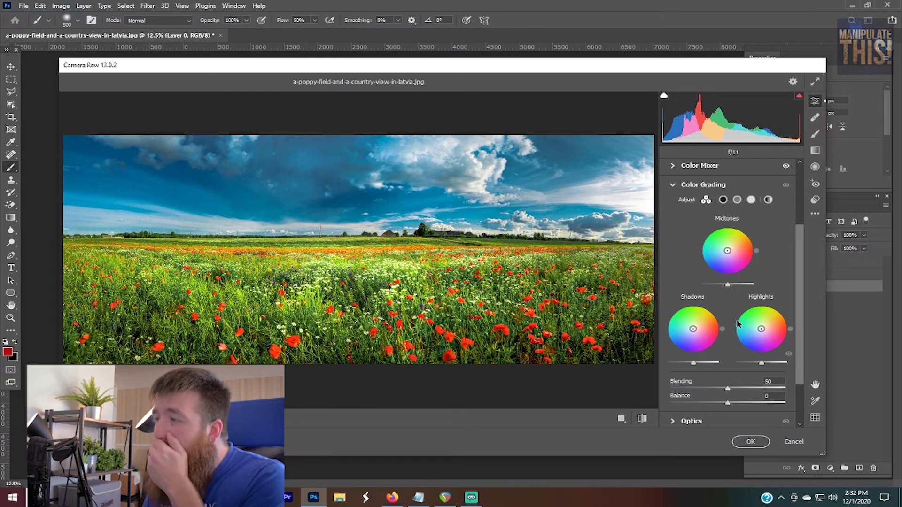
Toggle the colour grading effect off and on to compare the photo.
click(786, 184)
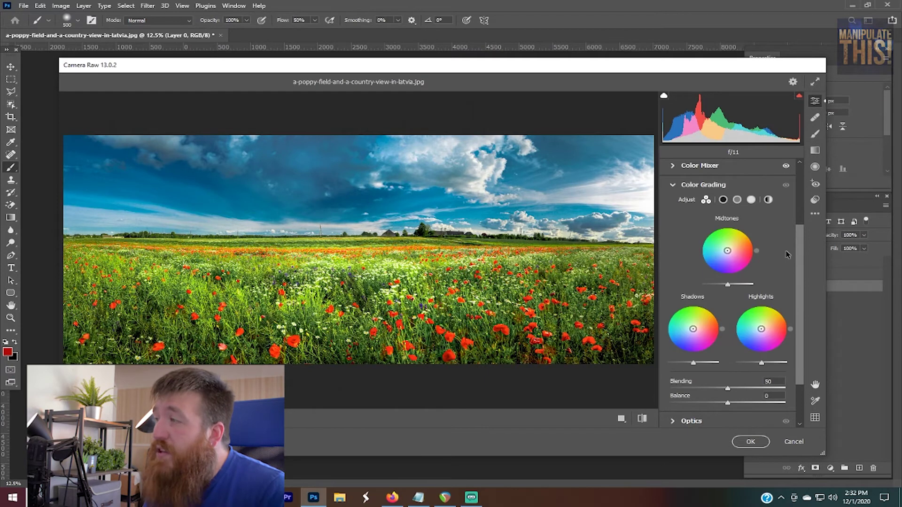
scroll(783, 257, up, 3)
click(784, 256)
scroll(783, 258, up, 1)
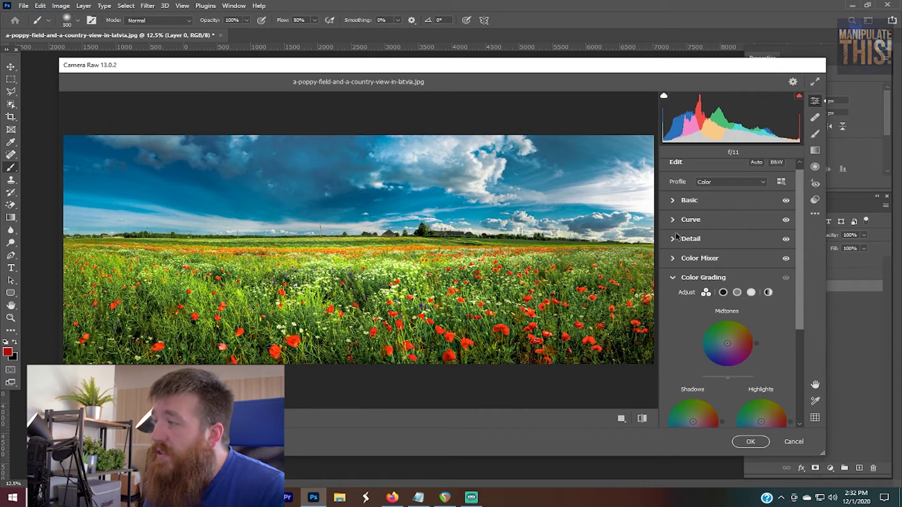
scroll(589, 240, down, 3)
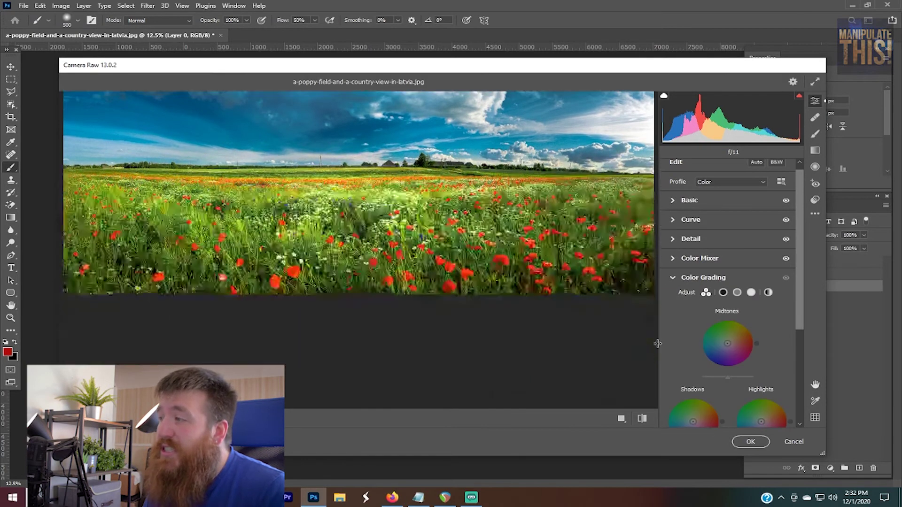
scroll(599, 239, up, 3)
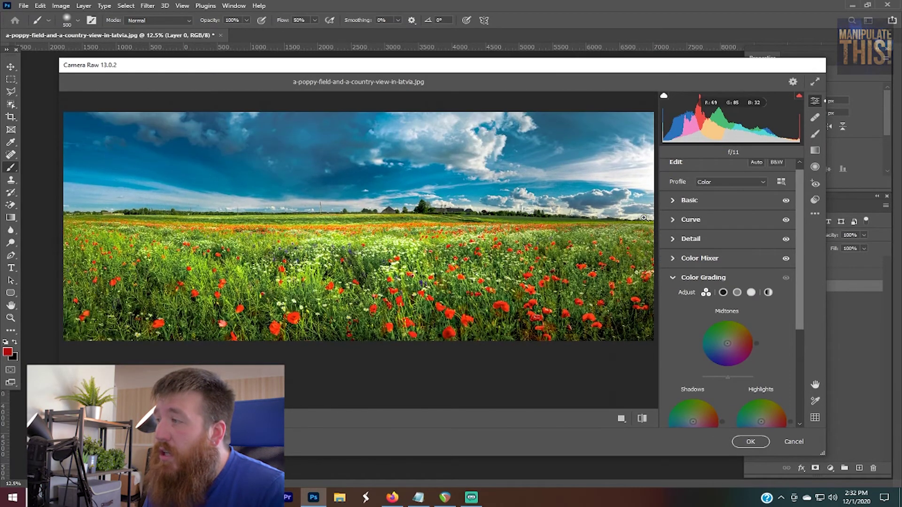
scroll(672, 338, down, 2)
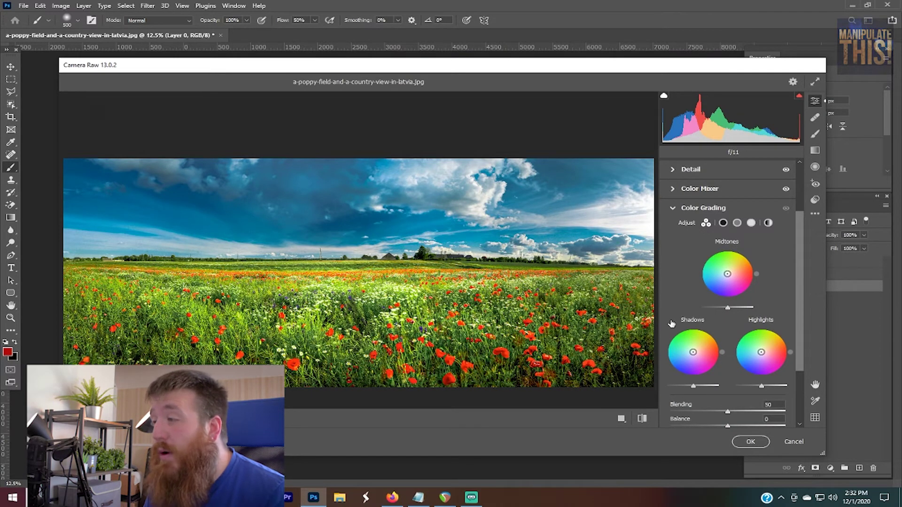
scroll(680, 299, down, 1)
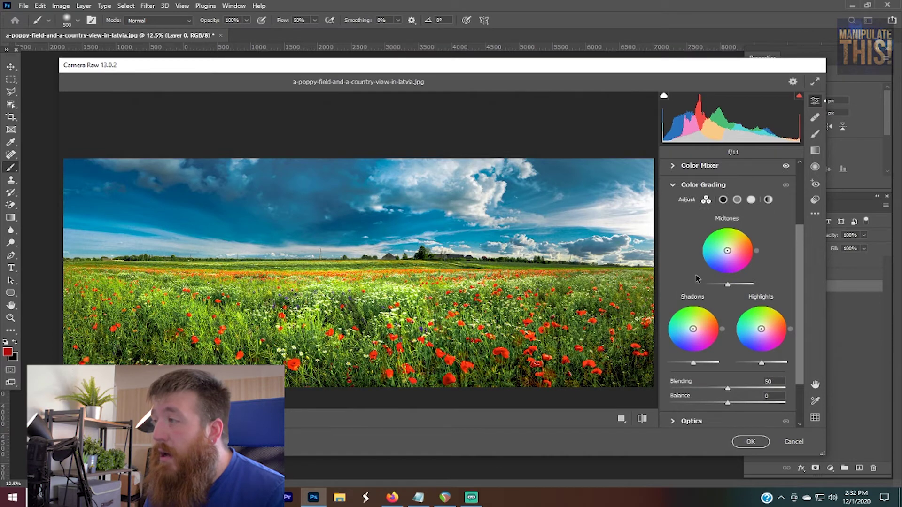
scroll(694, 277, up, 3)
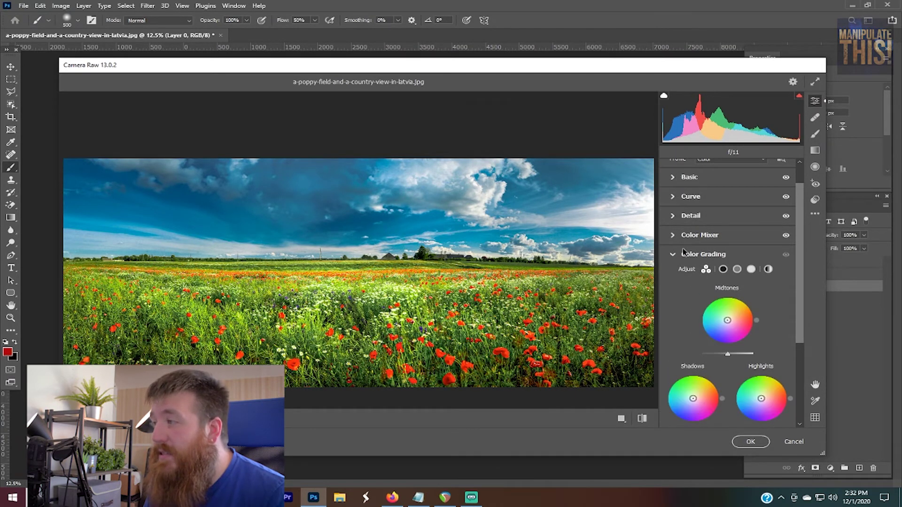
scroll(688, 323, down, 3)
scroll(686, 323, down, 2)
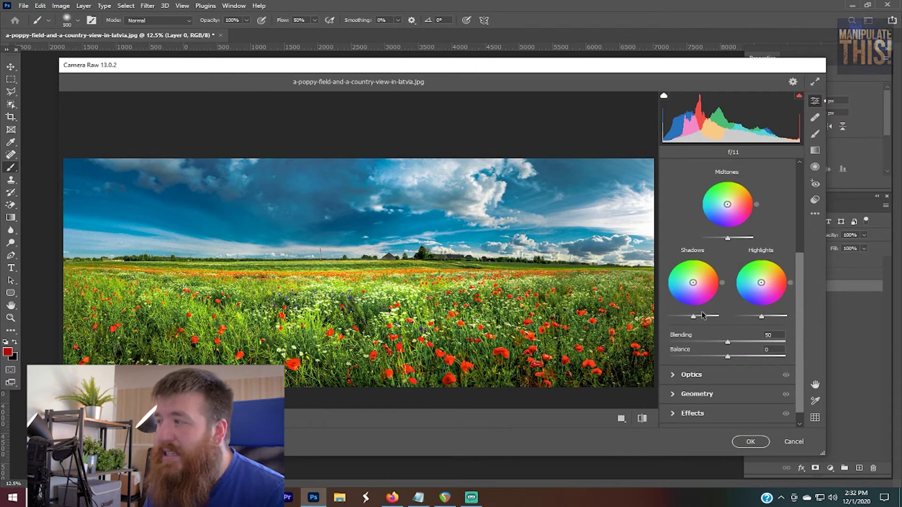
Try changing the Shadows lightness, then reset it back to 0.
mouse_move(691, 318)
mouse_down()
mouse_move(714, 318)
mouse_move(689, 318)
mouse_up()
double_click(689, 318)
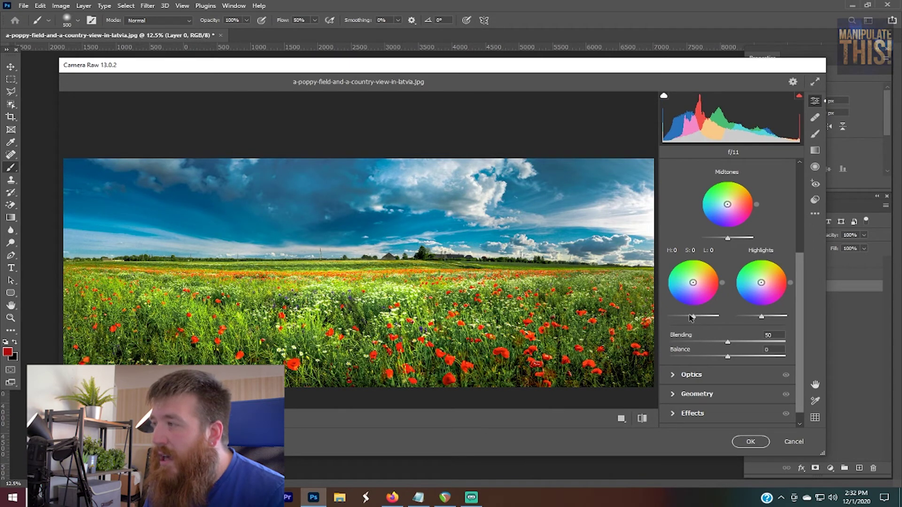
scroll(671, 313, down, 1)
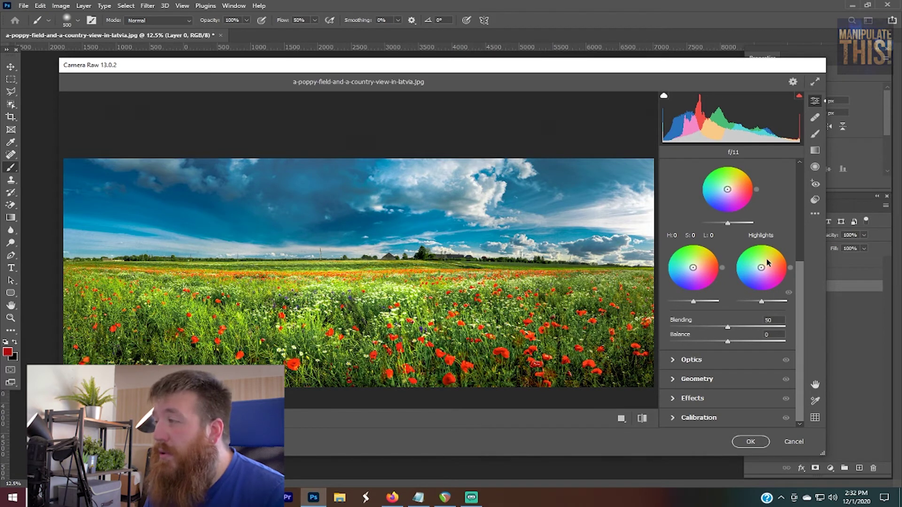
Tint the shadows blue and highlights warm yellow, and set Balance to +7.
drag(768, 262, 773, 252)
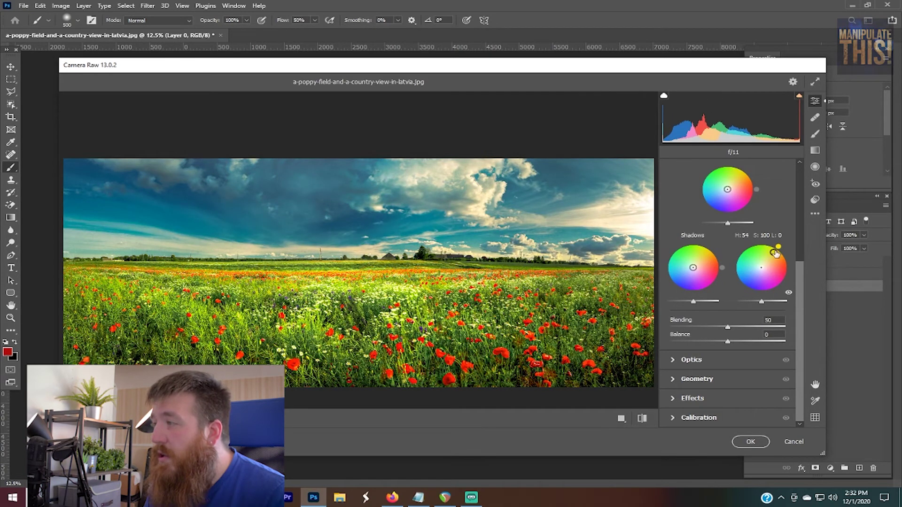
drag(693, 267, 678, 280)
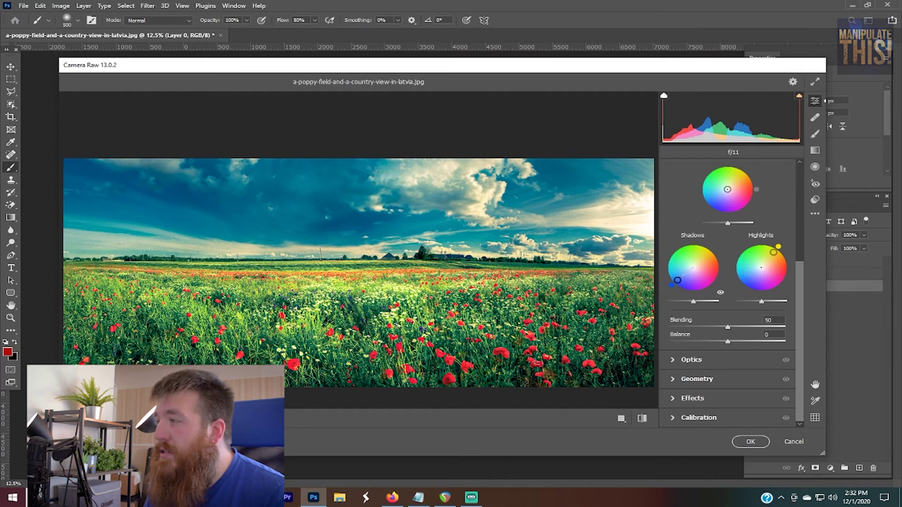
drag(677, 280, 679, 282)
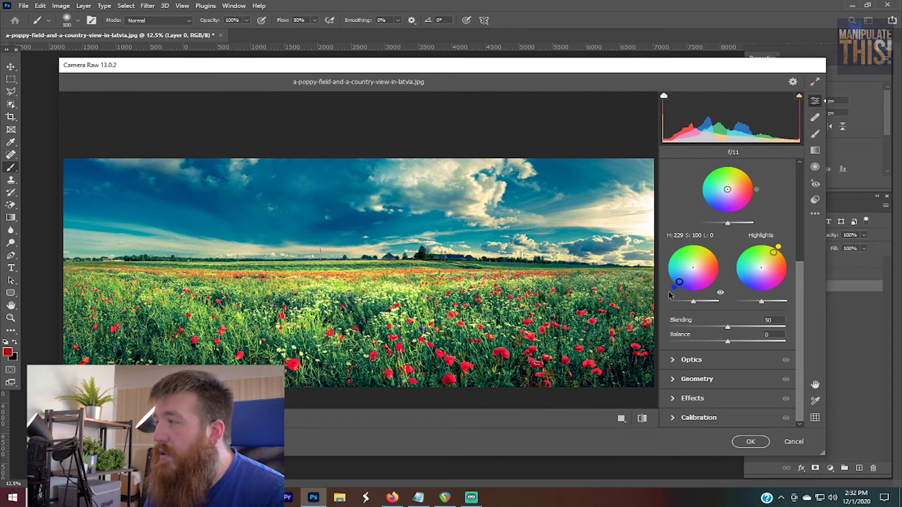
drag(773, 252, 776, 255)
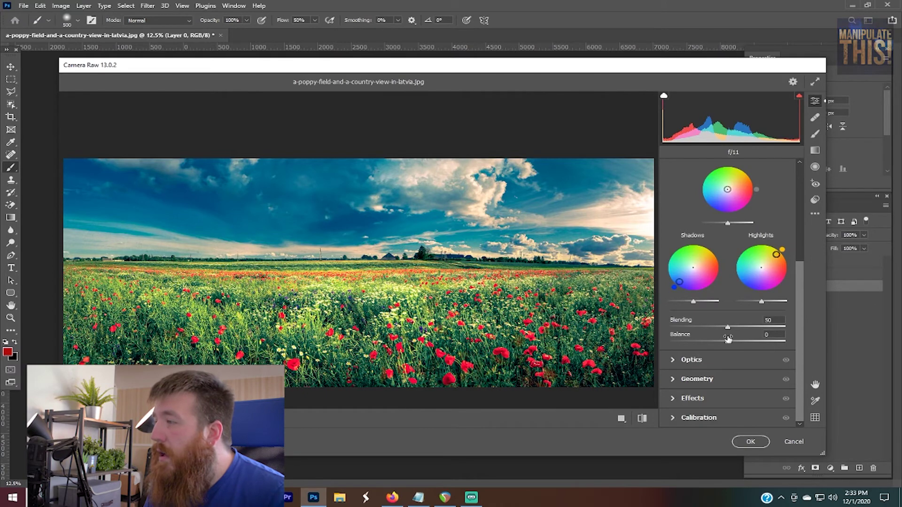
drag(728, 342, 657, 342)
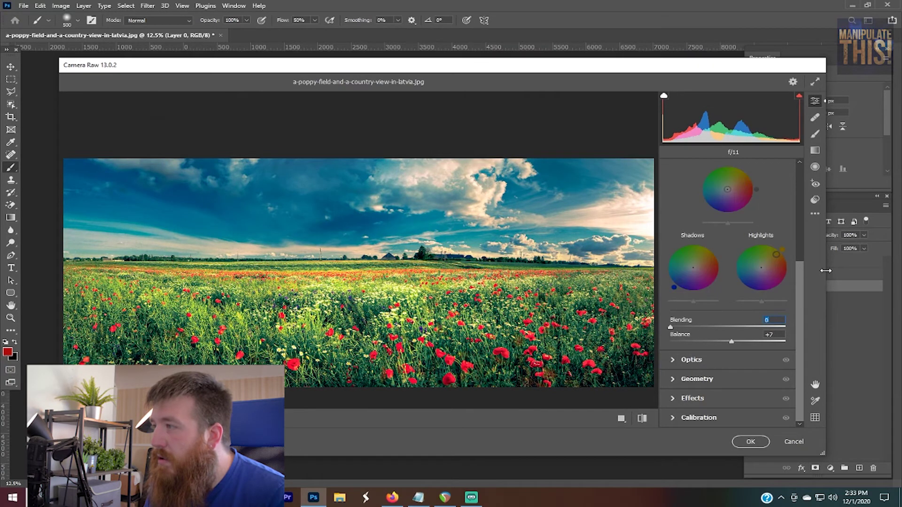
Hide and show the colour grading several times to compare, leaving it on.
scroll(792, 325, up, 1)
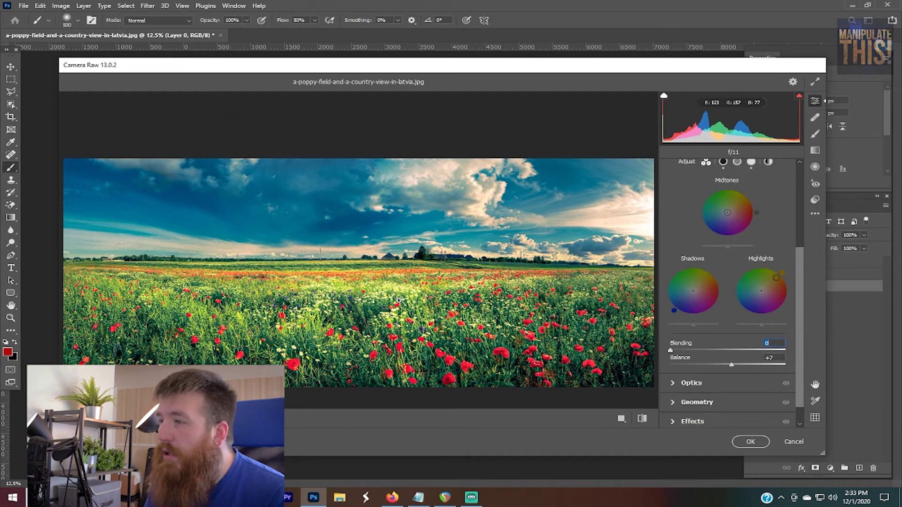
scroll(688, 271, up, 1)
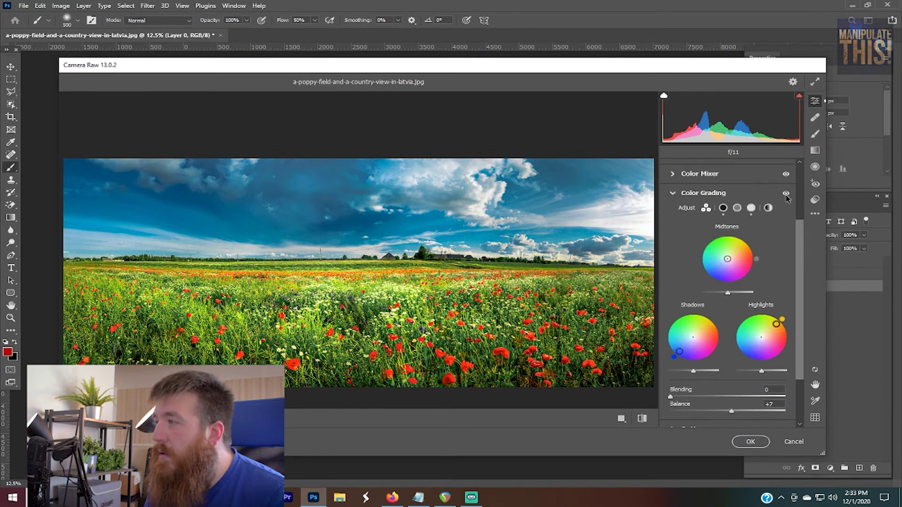
click(786, 194)
click(785, 194)
click(785, 195)
click(786, 195)
scroll(791, 245, down, 2)
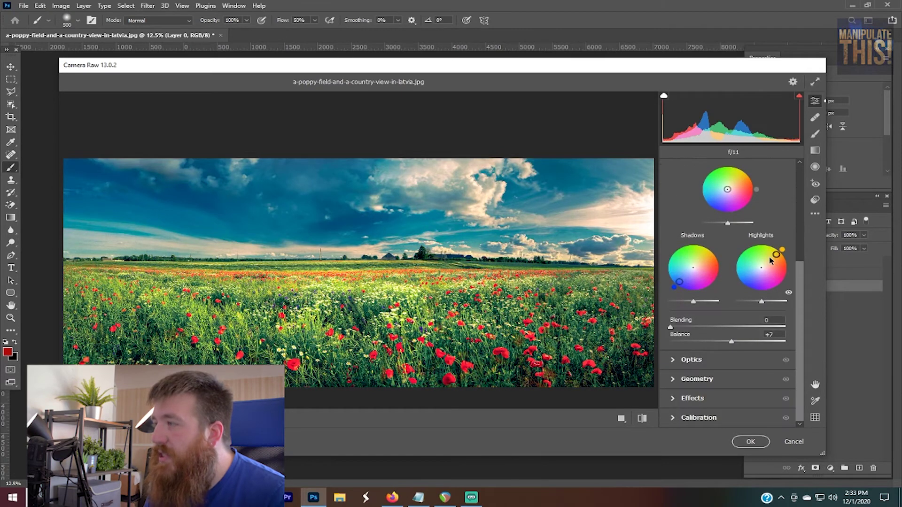
click(687, 359)
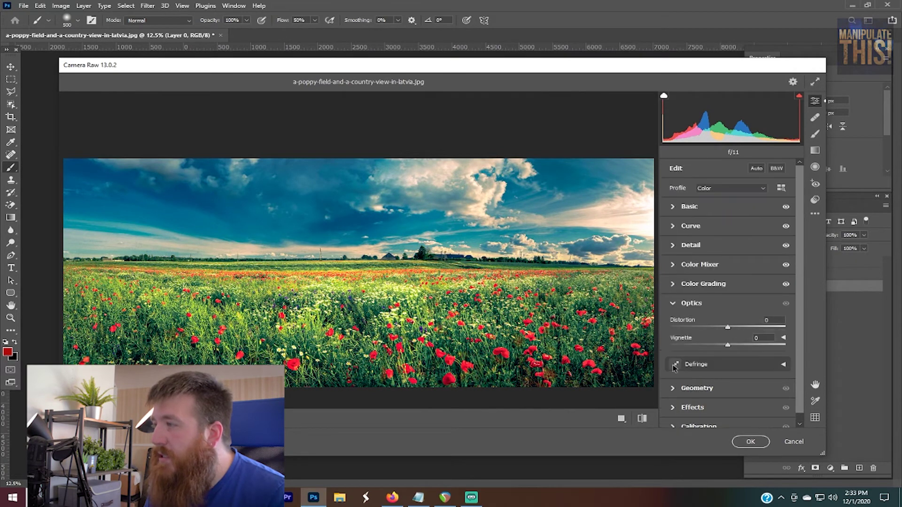
Try strong lens Distortion and reset it to 0, then set Optics Vignette to -28.
scroll(753, 356, down, 1)
drag(727, 319, 656, 323)
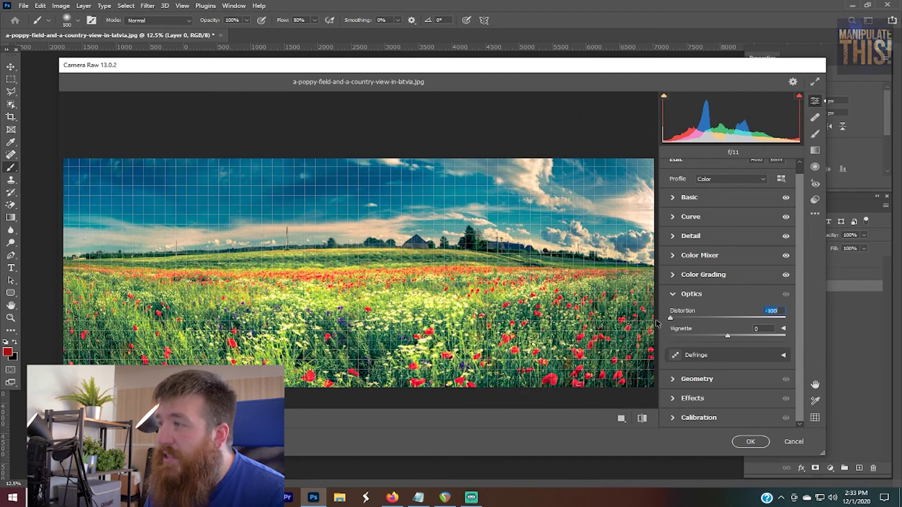
drag(657, 323, 835, 325)
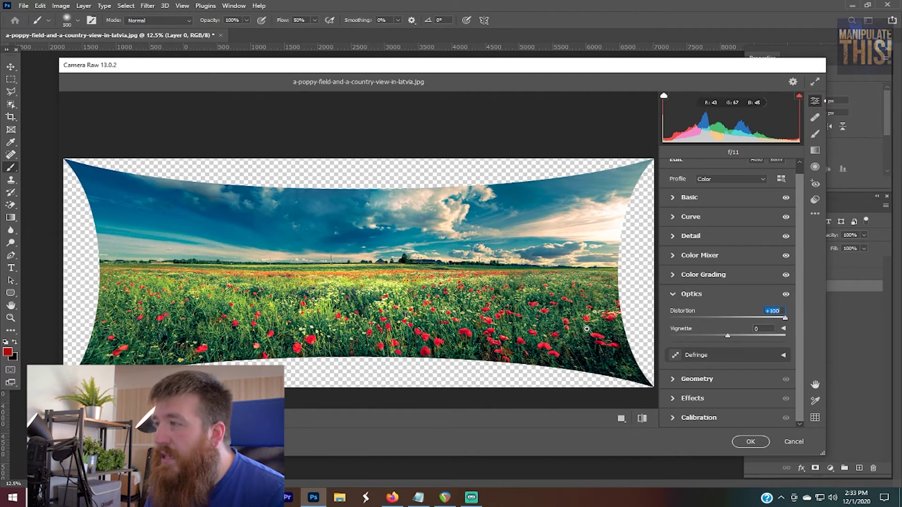
double_click(783, 319)
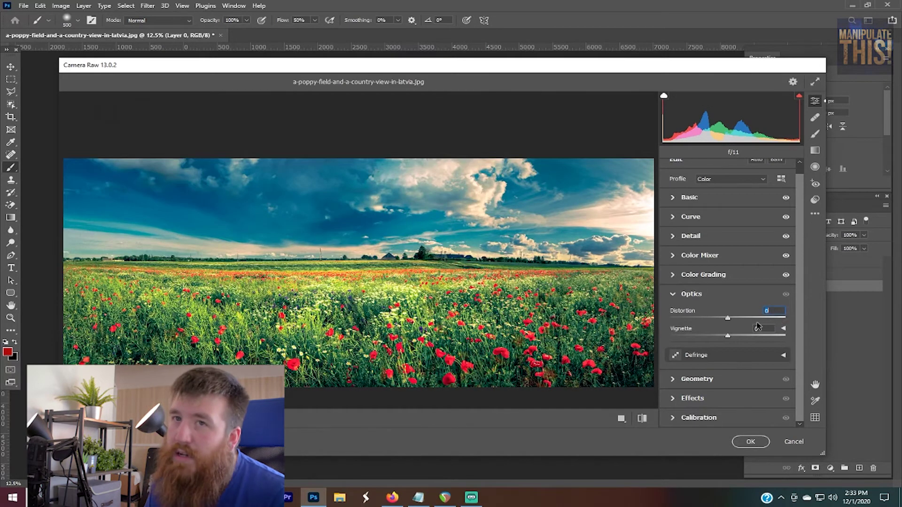
drag(727, 337, 660, 346)
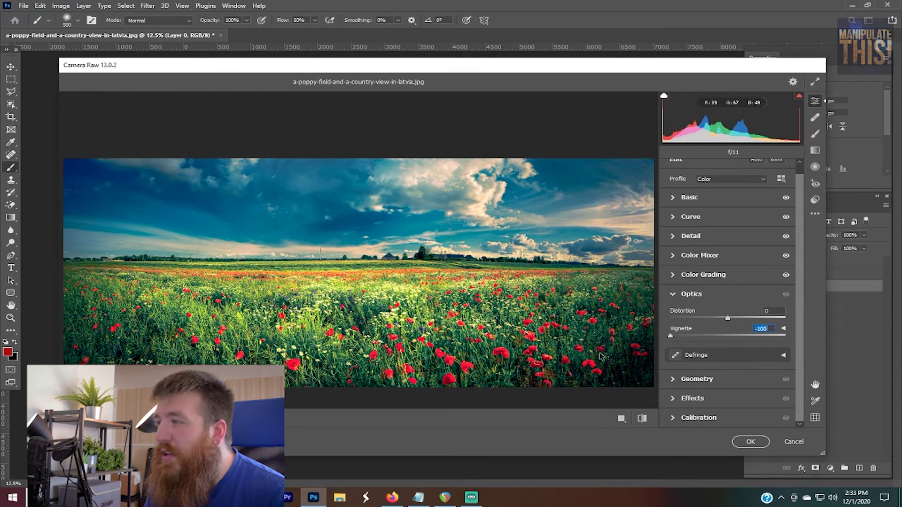
drag(670, 336, 712, 339)
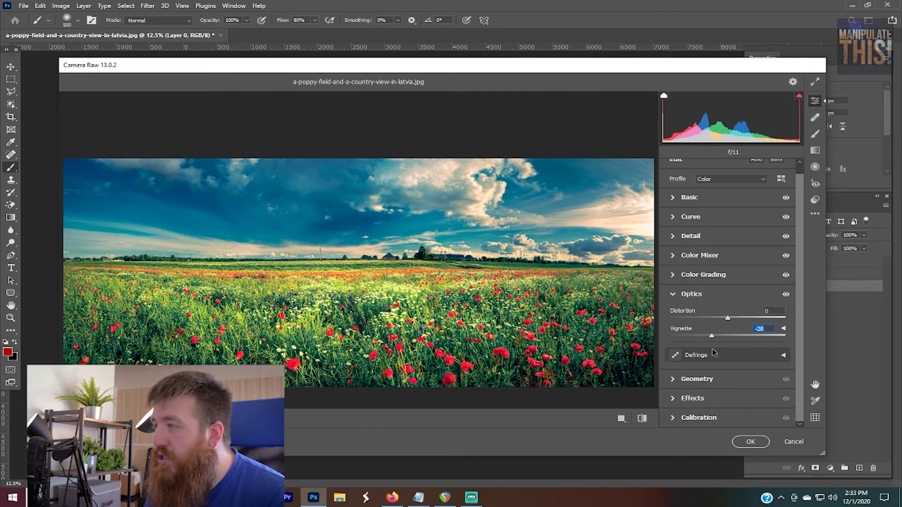
click(669, 383)
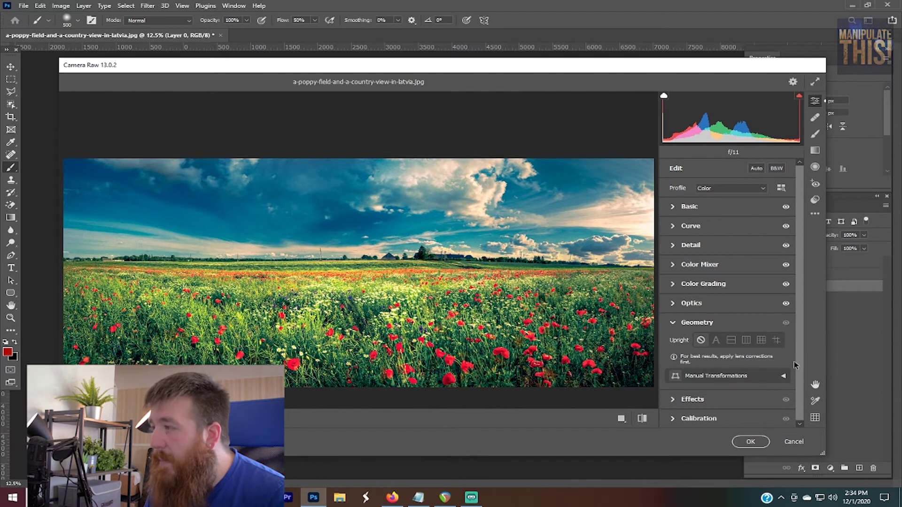
In Effects, preview Grain at 100, settle on 21, and set Vignetting to -18.
click(678, 400)
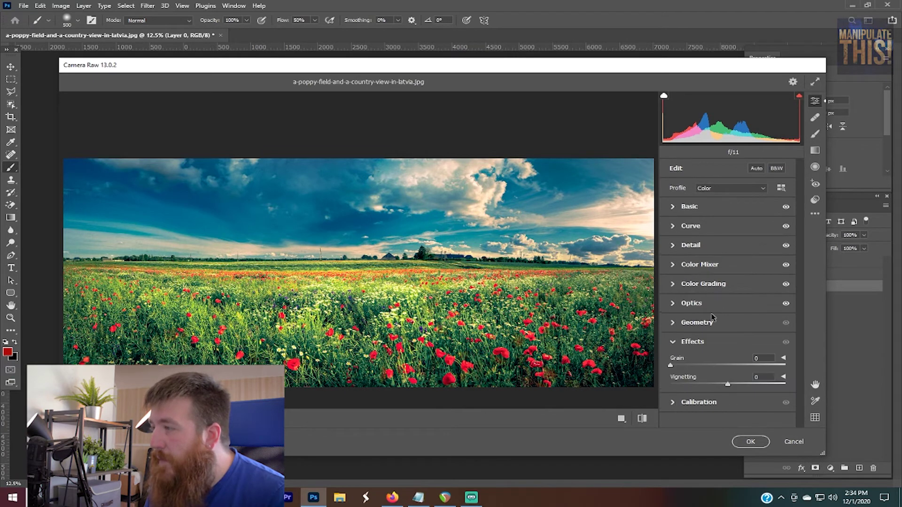
drag(683, 365, 793, 365)
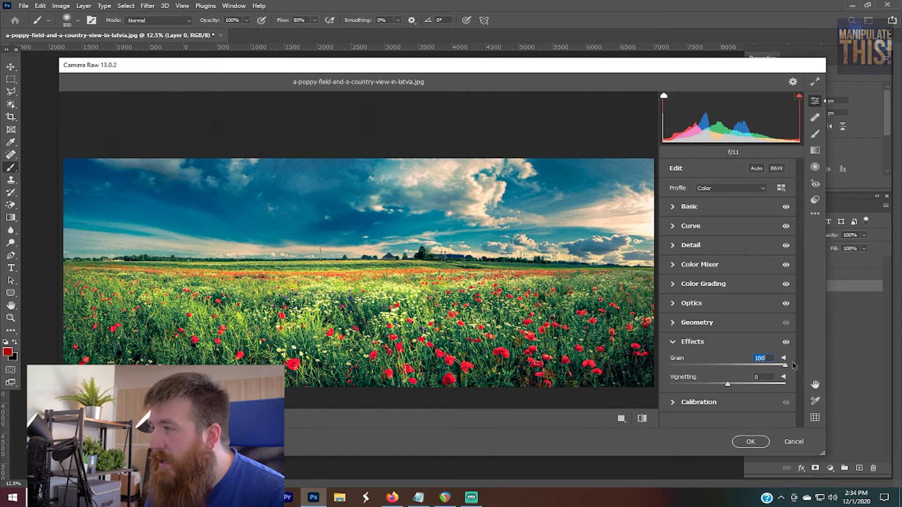
mouse_move(702, 369)
mouse_down()
mouse_move(681, 369)
mouse_move(694, 369)
mouse_up()
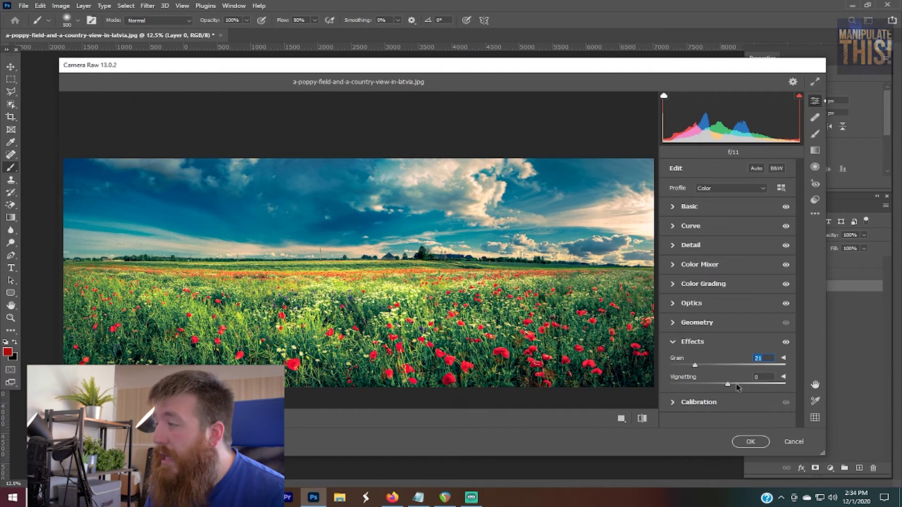
mouse_move(727, 385)
mouse_down()
mouse_move(670, 385)
mouse_move(768, 393)
mouse_move(722, 402)
mouse_up()
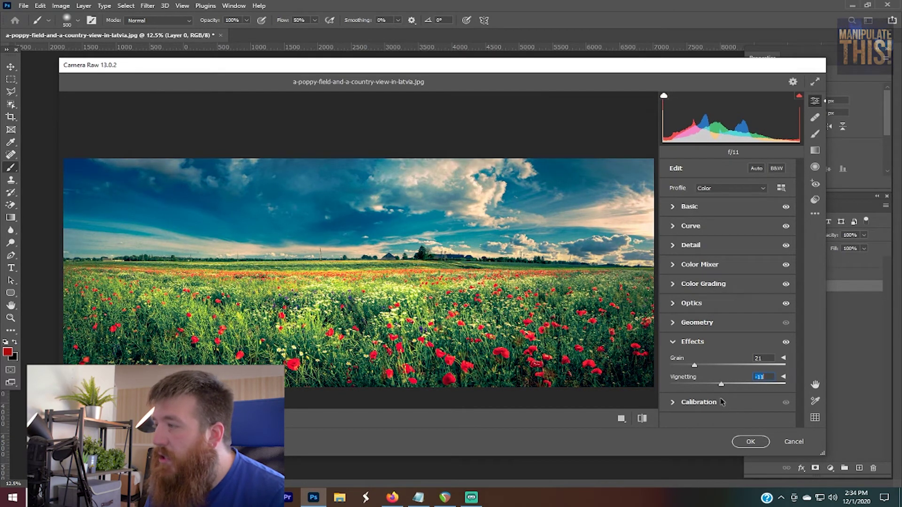
Set the Calibration Shadows Tint to +2 and collapse the Calibration section.
click(677, 405)
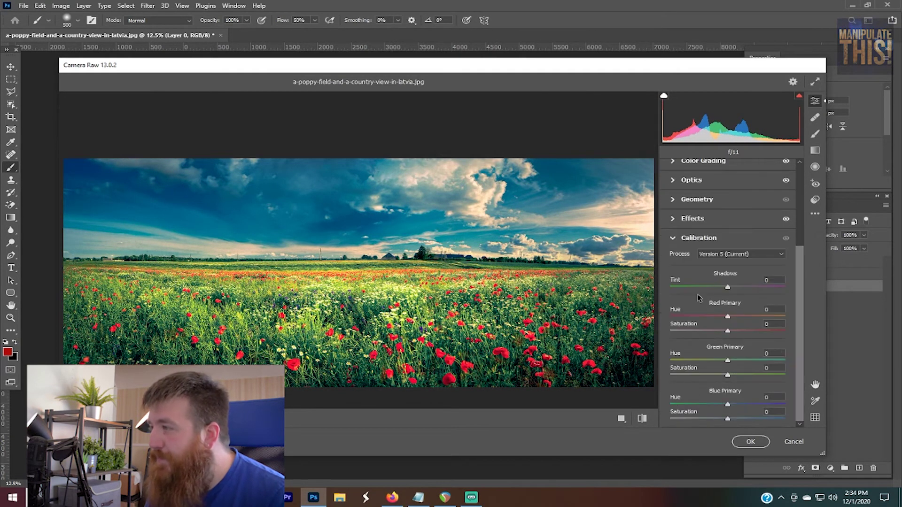
click(773, 280)
key(Up)
key(Up)
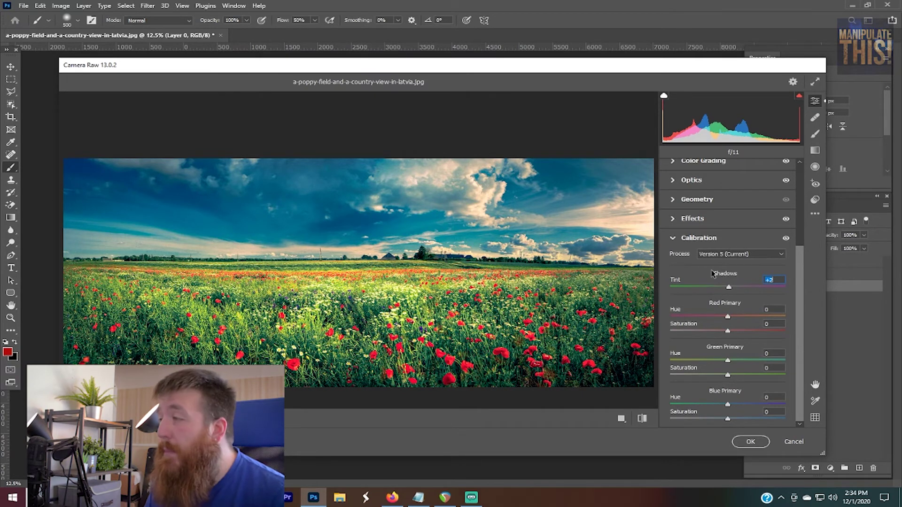
click(676, 239)
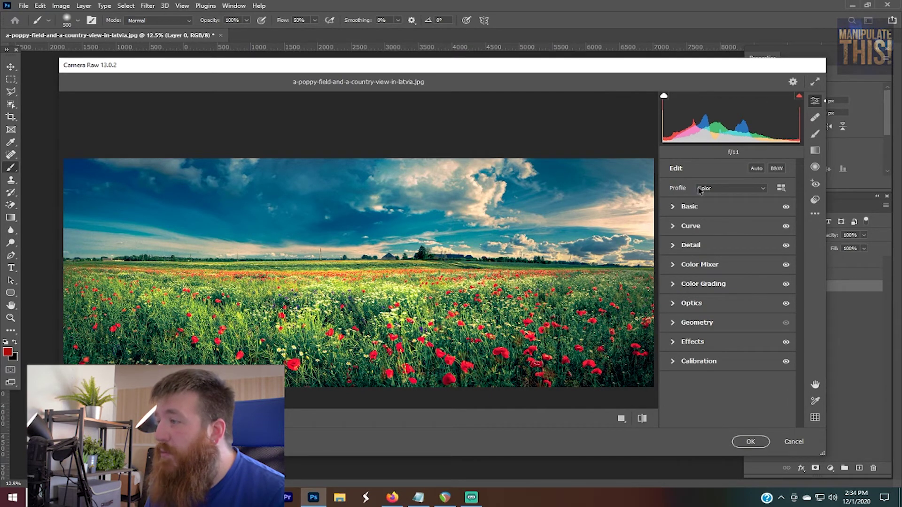
Flip the before/after preview three times against the defaults, then show the Camera Raw presets.
click(640, 419)
click(640, 419)
click(640, 418)
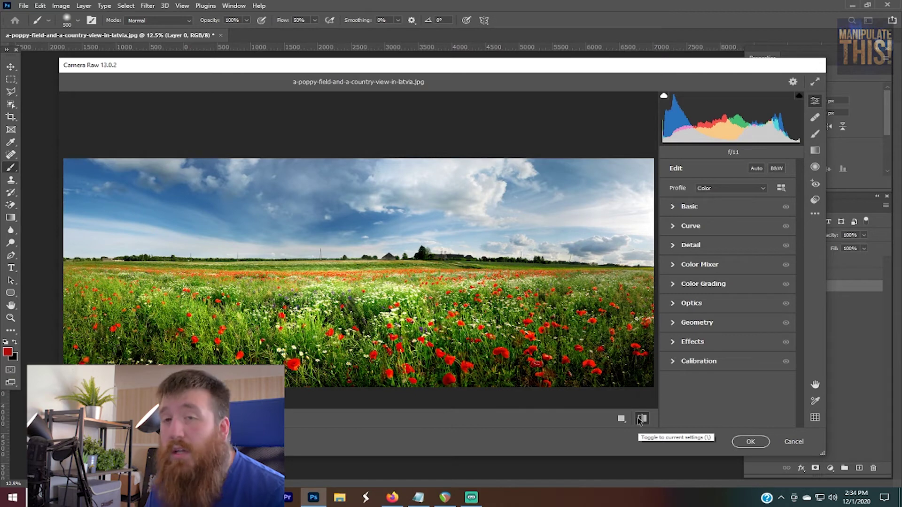
click(640, 418)
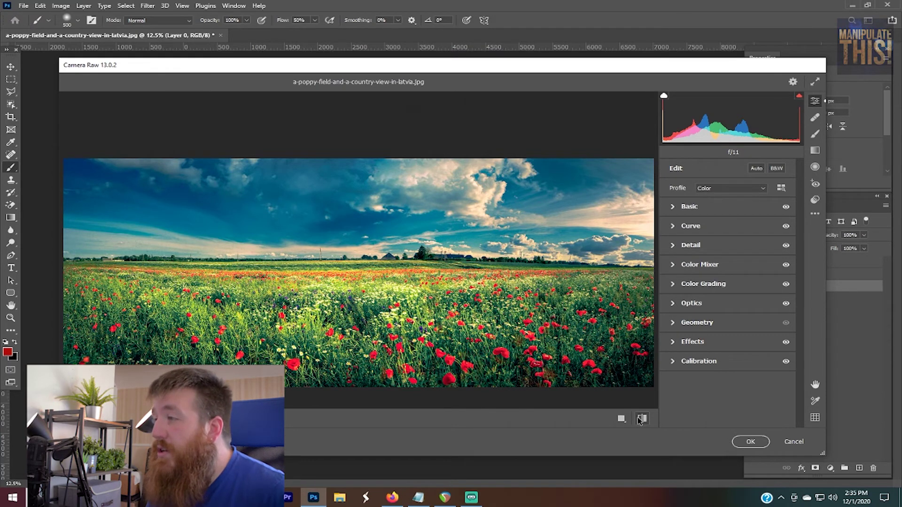
click(641, 419)
click(641, 419)
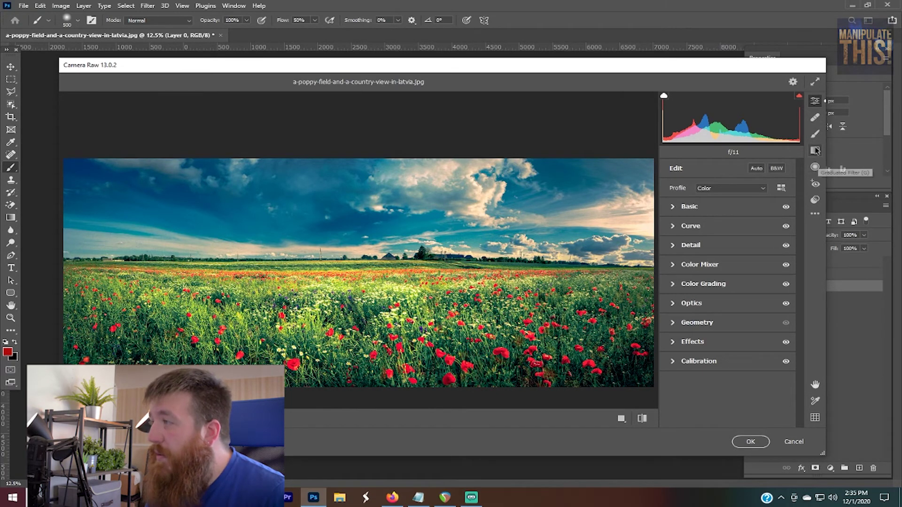
click(819, 207)
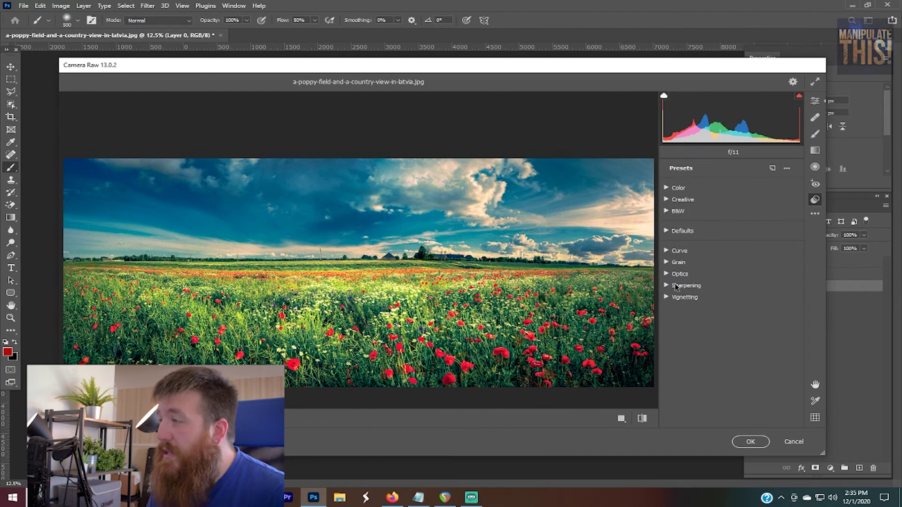
Apply the Matte preset from the Color group and commit Camera Raw with OK.
click(666, 200)
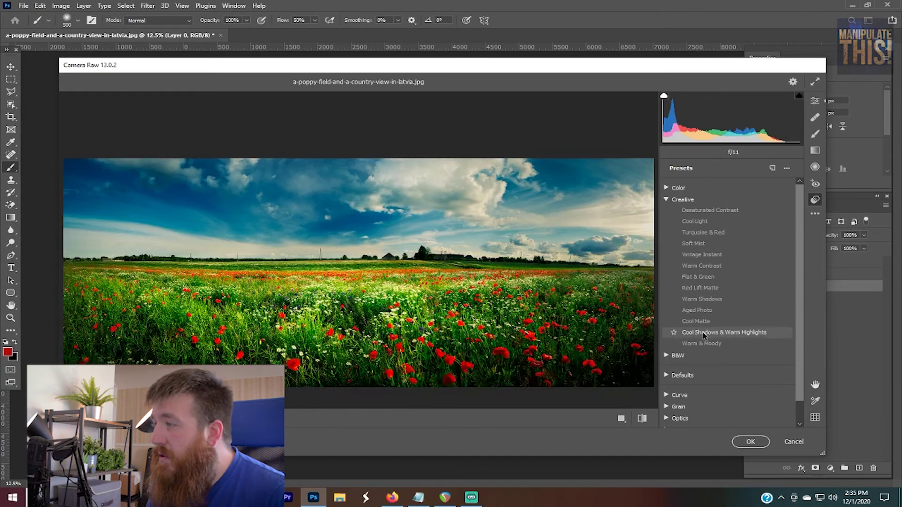
click(666, 188)
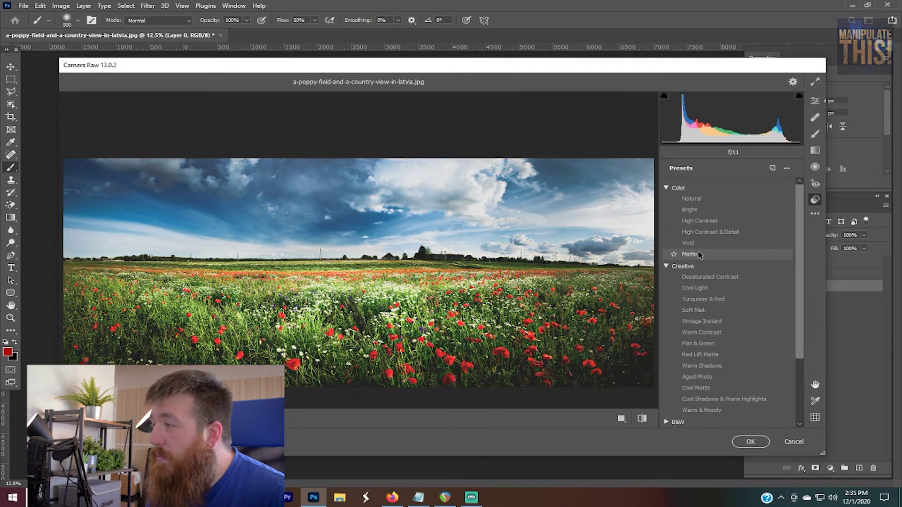
click(698, 254)
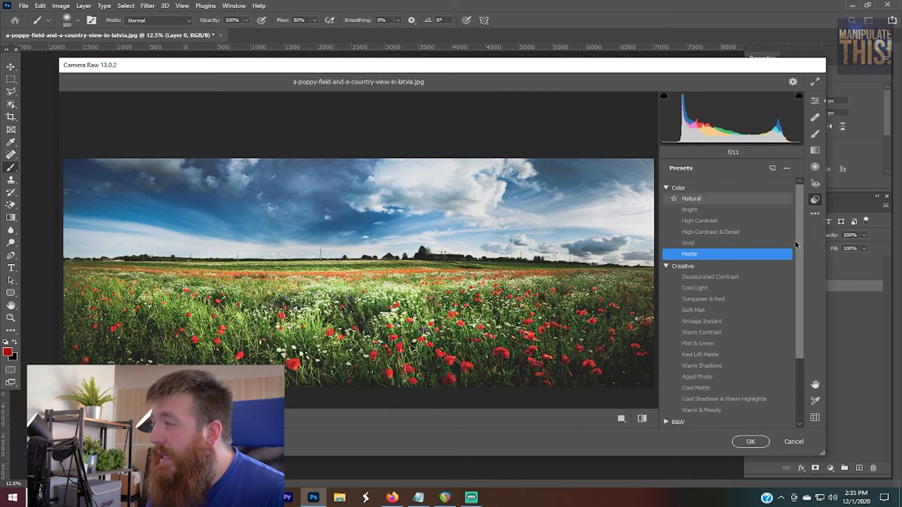
drag(801, 350, 807, 422)
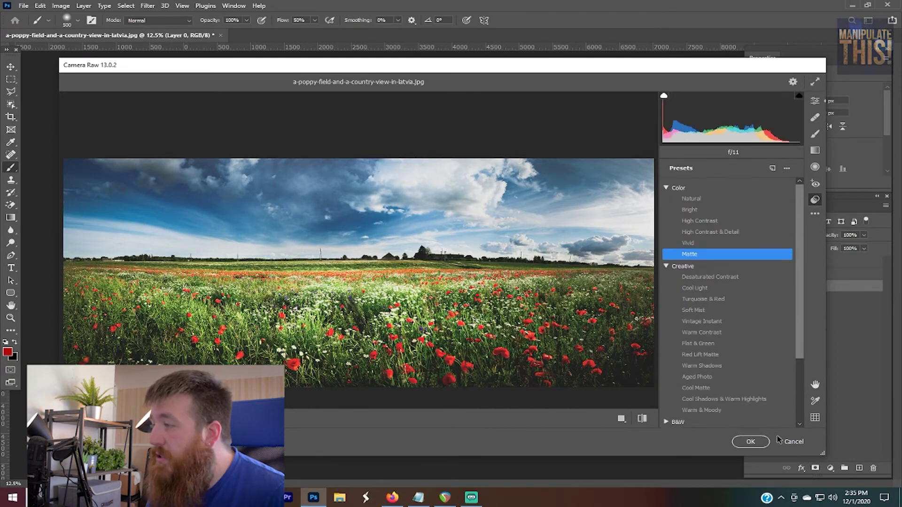
click(750, 441)
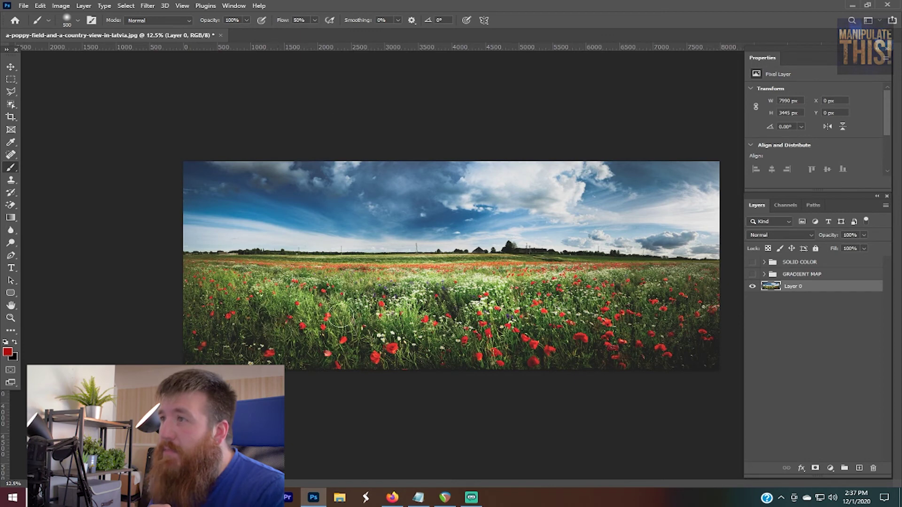
Repeat the last Camera Raw Filter on Layer 0, then reopen the Camera Raw Filter dialog.
click(147, 6)
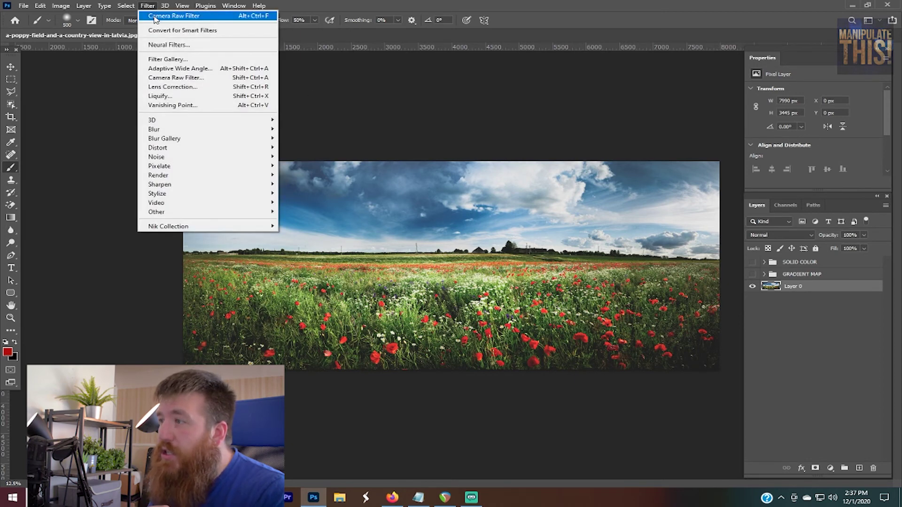
click(153, 15)
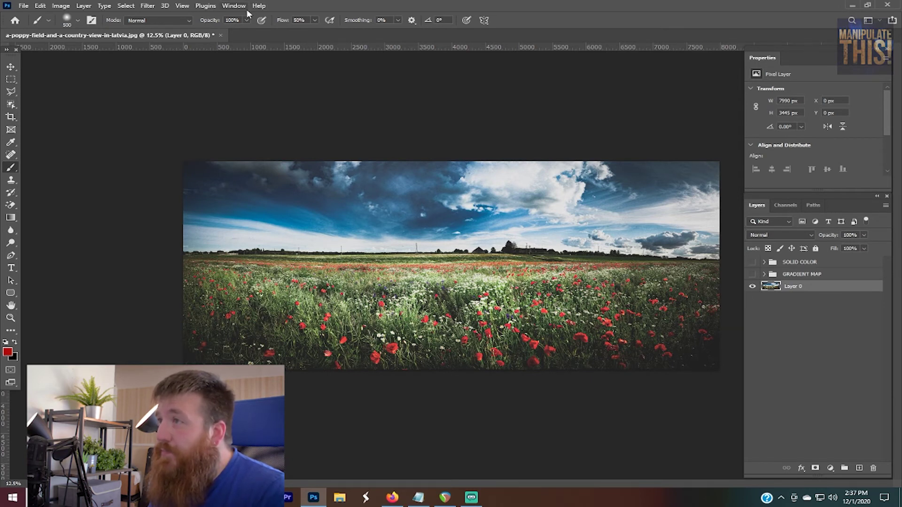
click(147, 7)
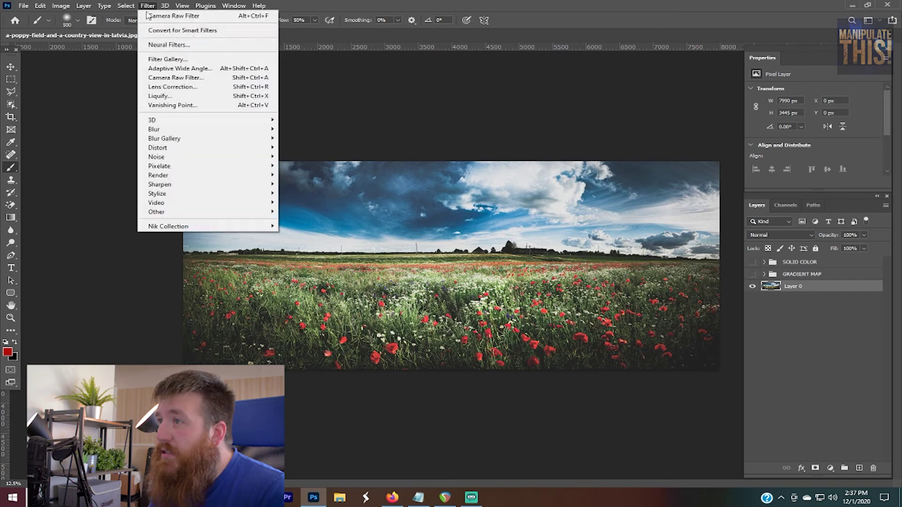
click(177, 78)
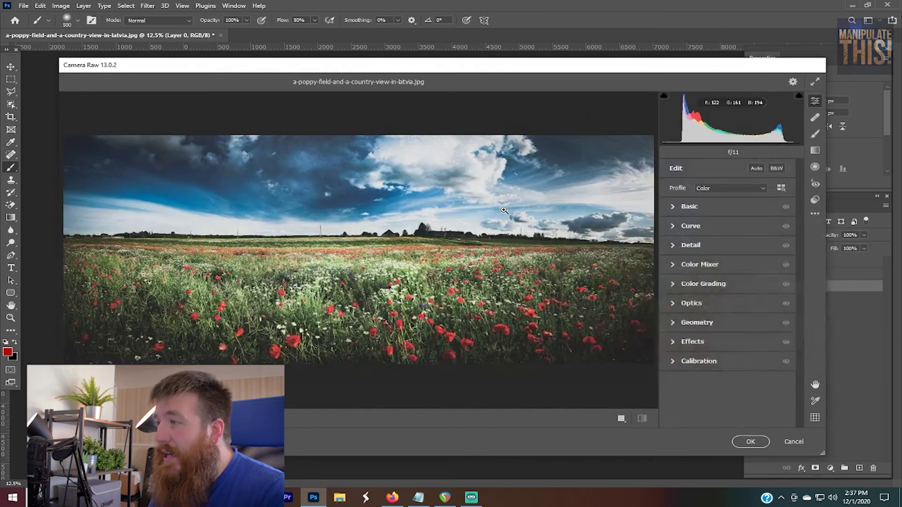
Pick the Camera Raw Brush, shrink it, and try a darkening stroke across the lower field, then undo it.
click(815, 133)
key(bracketleft)
key(bracketleft)
key(bracketleft)
key(bracketleft)
key(bracketleft)
key(bracketleft)
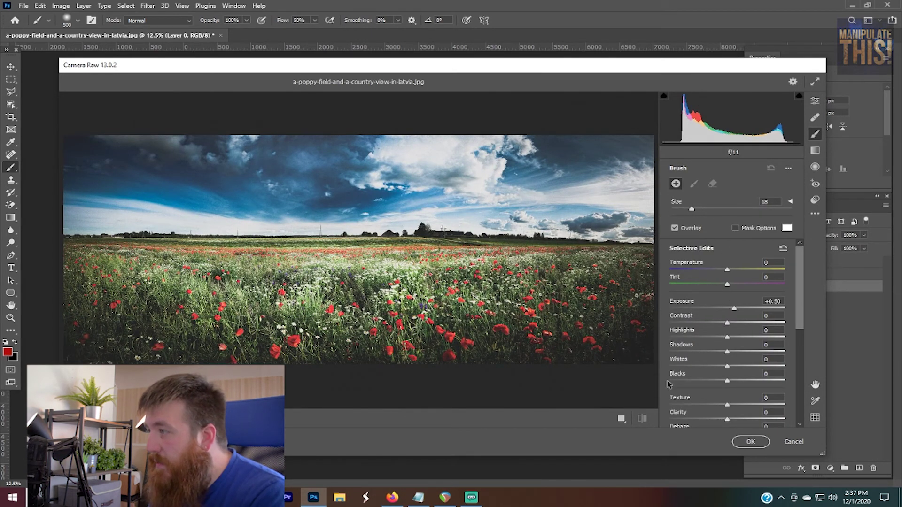
scroll(672, 348, down, 5)
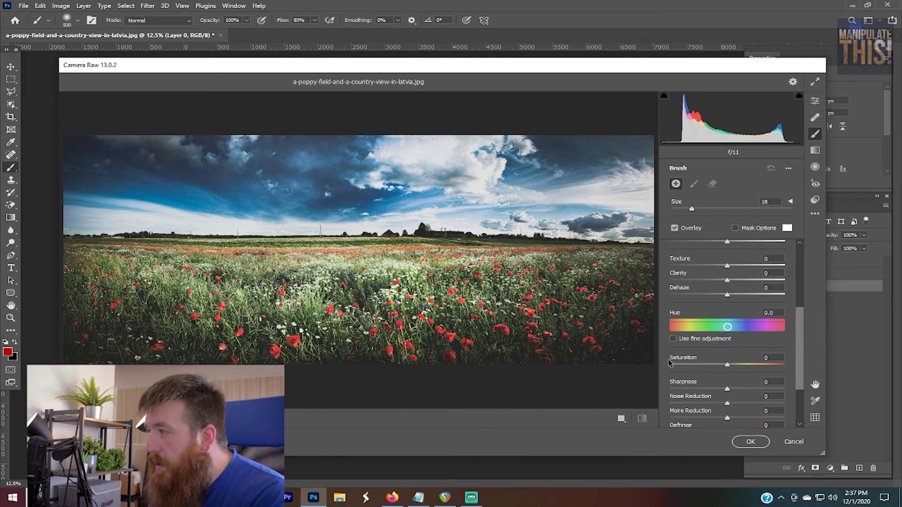
scroll(670, 359, down, 2)
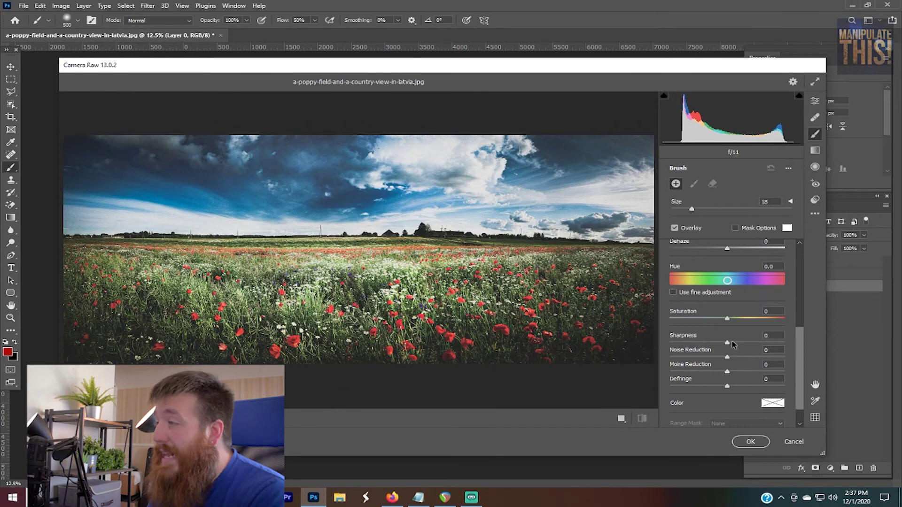
scroll(710, 296, down, 1)
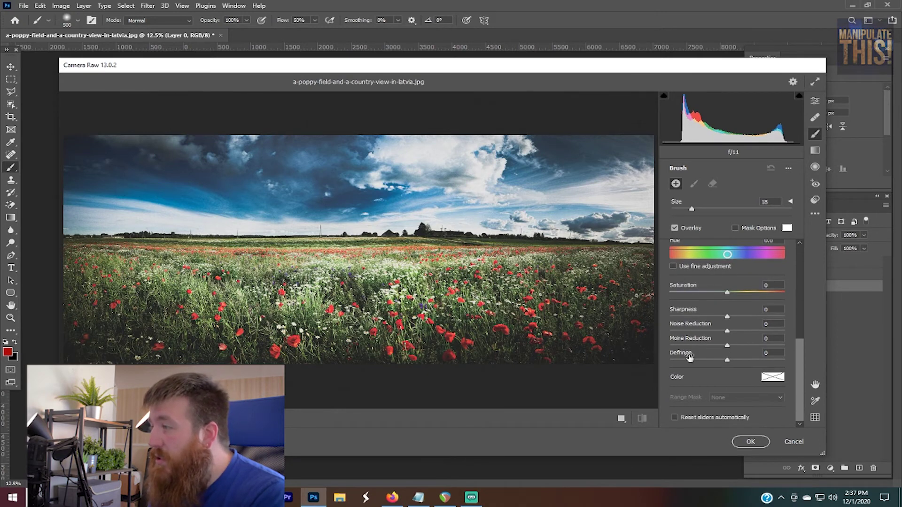
scroll(685, 386, up, 5)
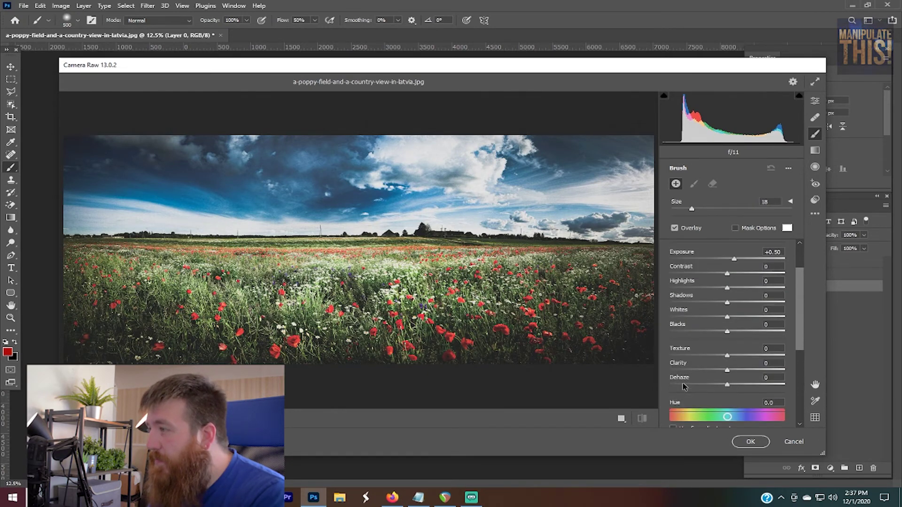
scroll(708, 338, up, 1)
scroll(686, 356, up, 2)
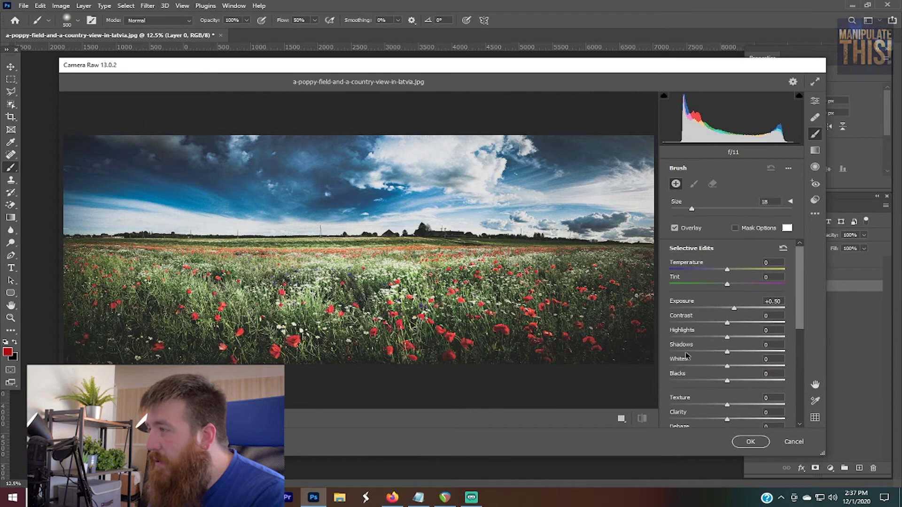
click(709, 309)
drag(564, 308, 434, 324)
key(ctrl+z)
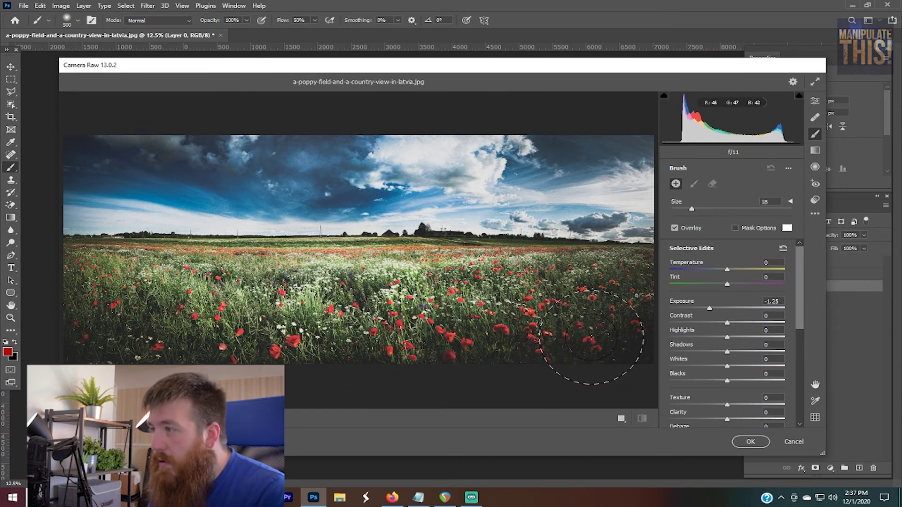
With the brush reduced to size 7, darken the lower-right poppies at Exposure -0.55.
drag(690, 208, 680, 208)
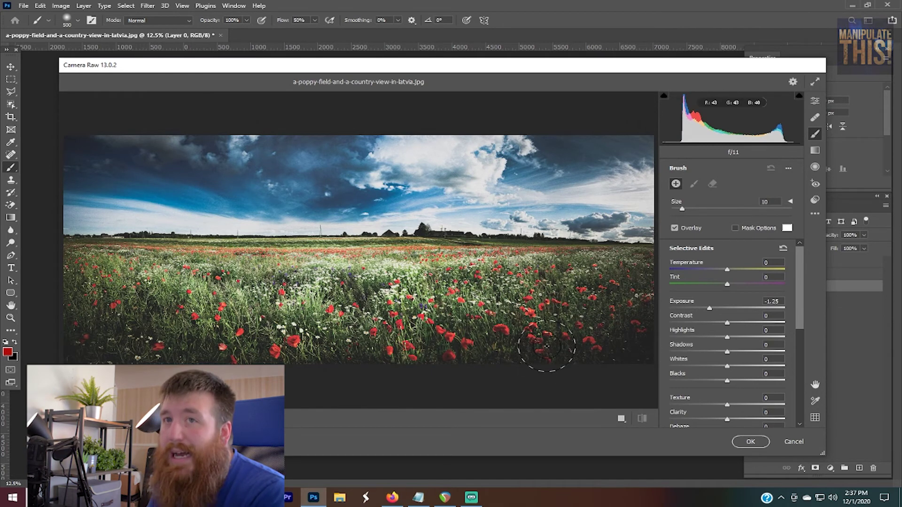
drag(603, 345, 628, 345)
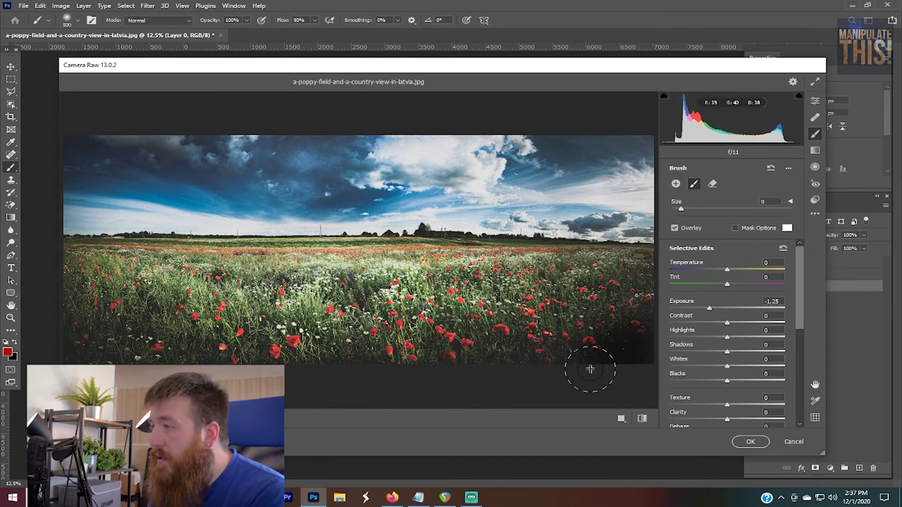
drag(626, 312, 597, 318)
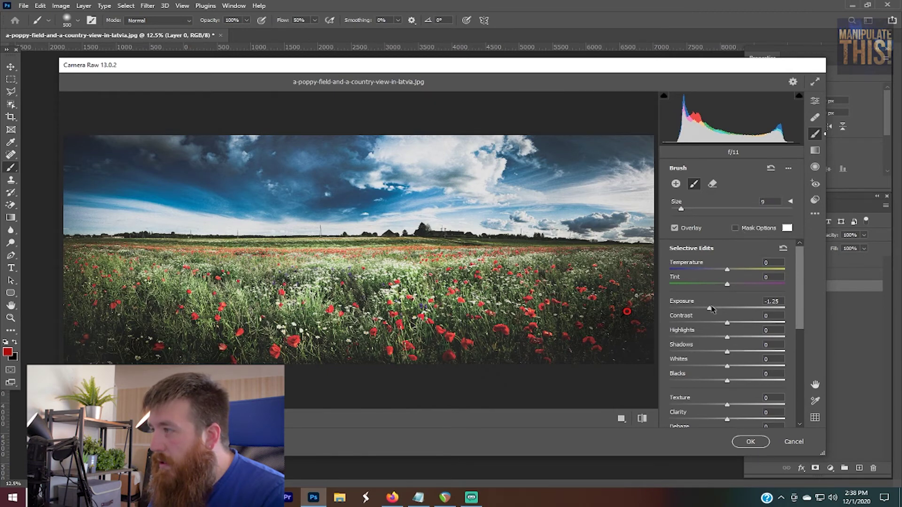
drag(711, 309, 721, 310)
key(ctrl+z)
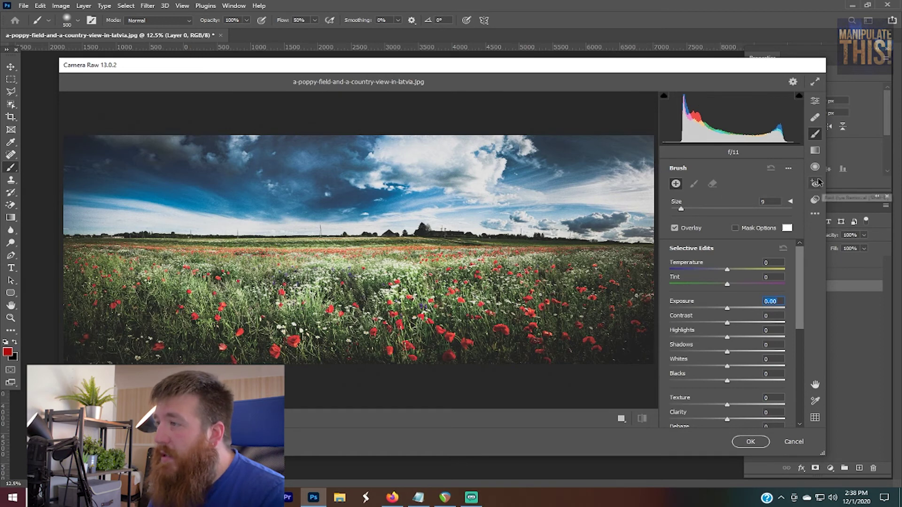
key(bracketleft)
key(bracketleft)
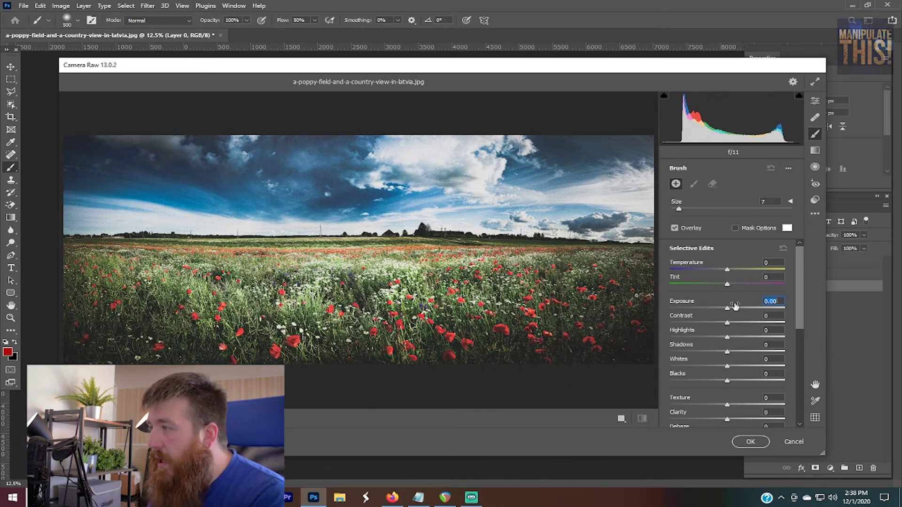
click(617, 342)
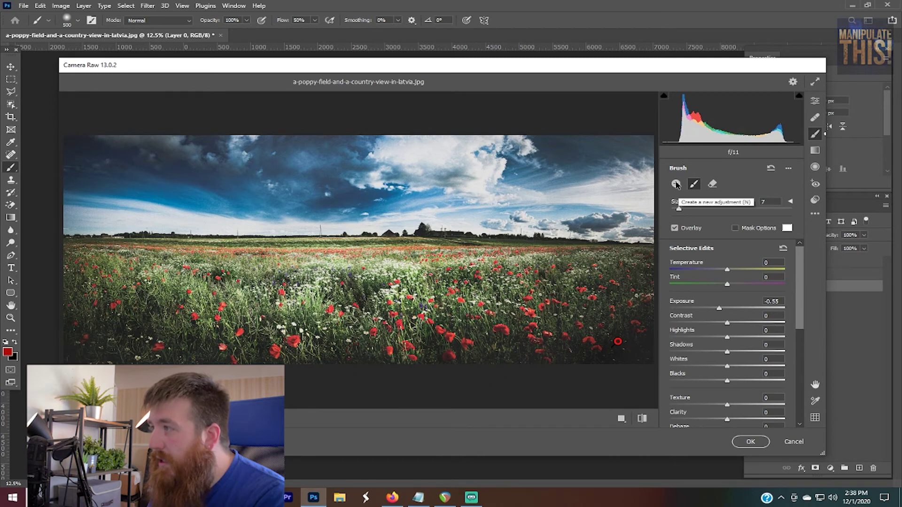
Add a new brush mask on the field's centre at Exposure +0.55 and compare with the original.
click(676, 184)
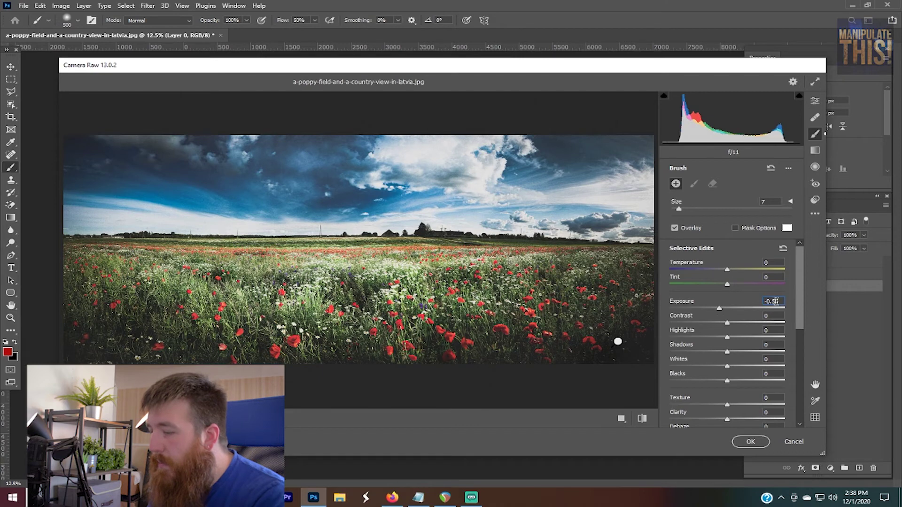
click(768, 302)
text(+55)
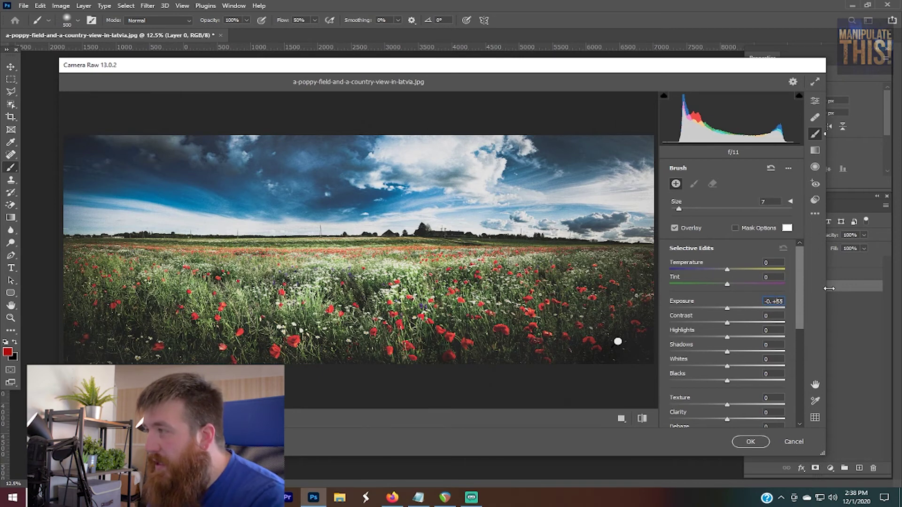
click(391, 271)
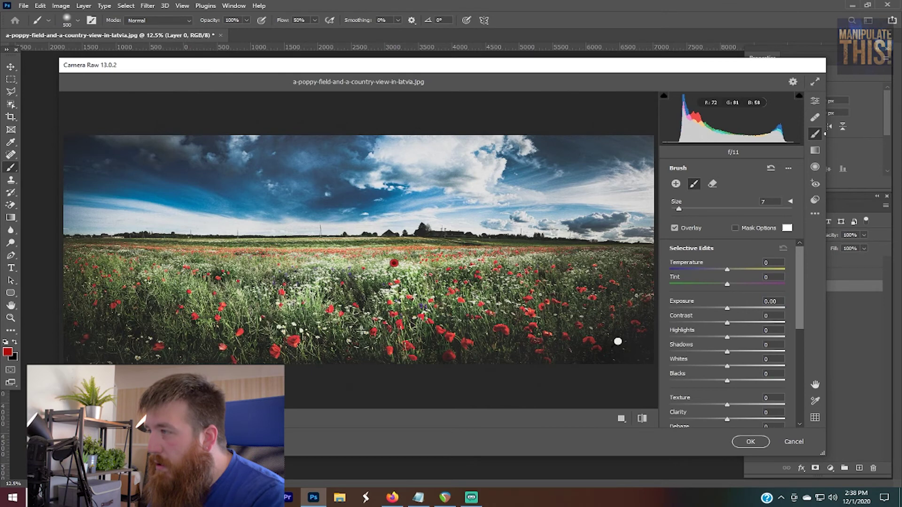
drag(727, 309, 736, 310)
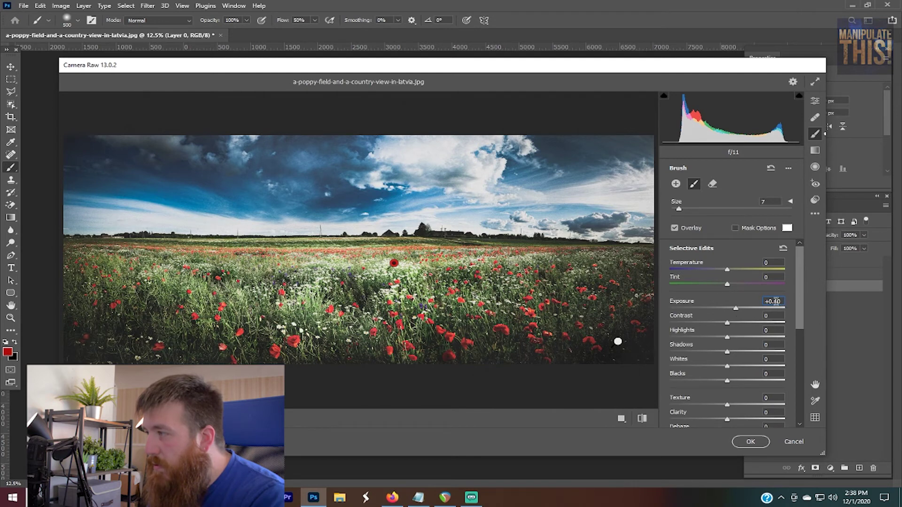
text(0.55)
key(Return)
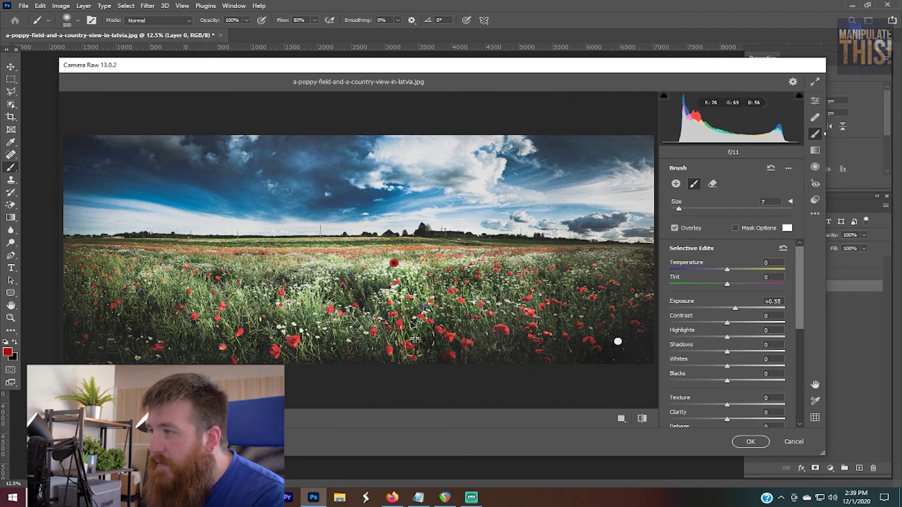
click(641, 419)
click(643, 419)
click(643, 419)
click(643, 419)
click(644, 419)
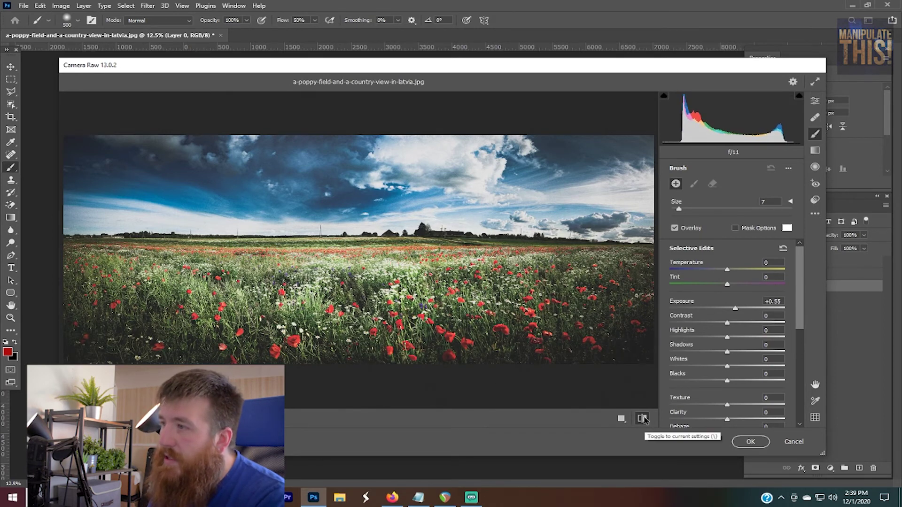
click(644, 418)
click(644, 419)
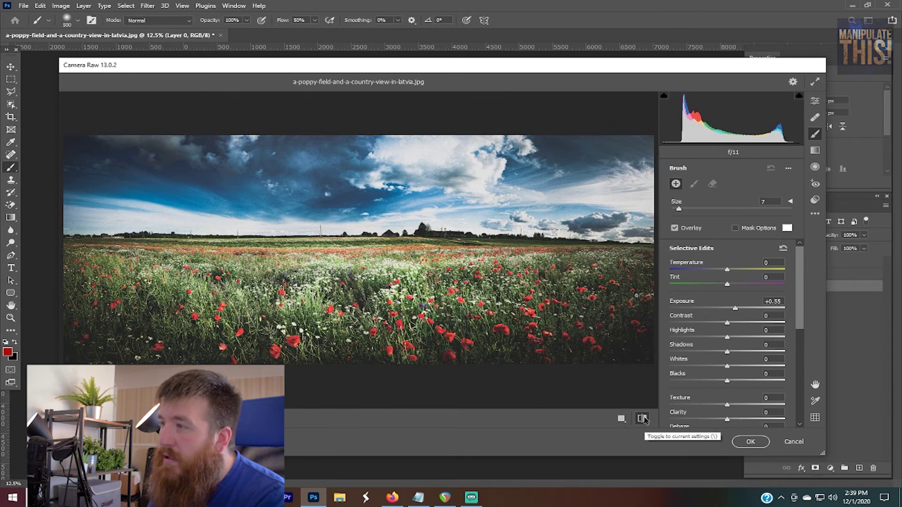
click(643, 419)
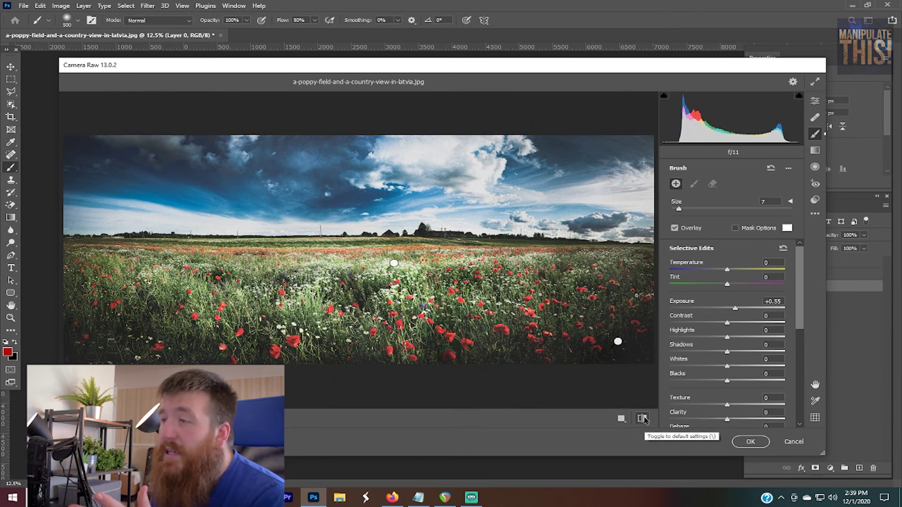
click(644, 419)
click(643, 419)
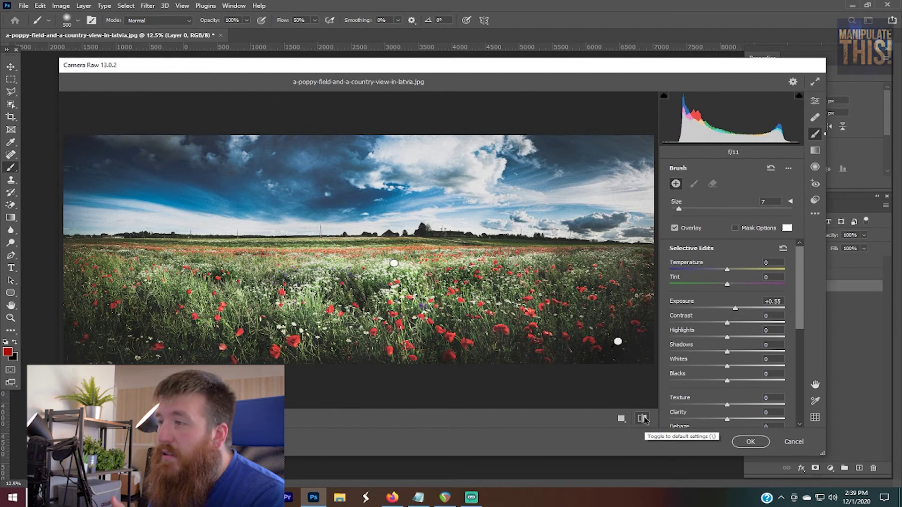
click(644, 418)
click(643, 419)
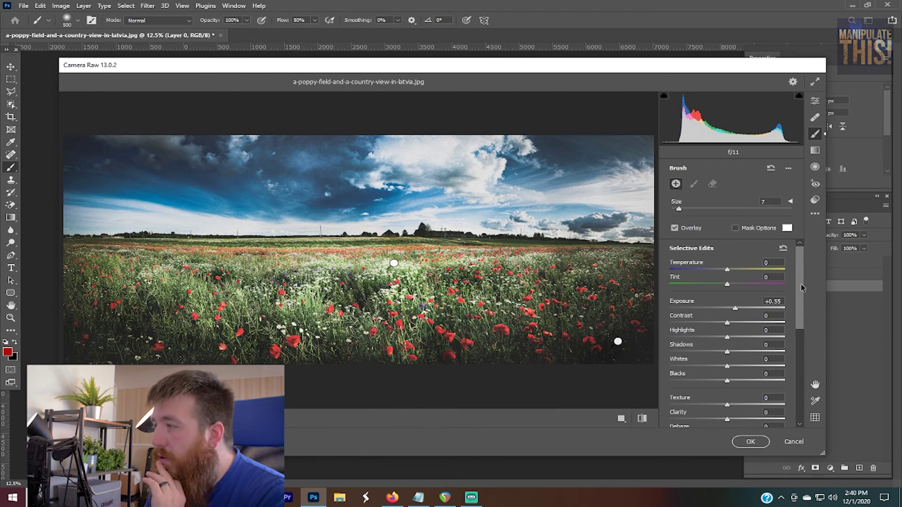
Redo the horizon stroke with a size 4 brush, covering the horizon's full width.
scroll(668, 404, down, 2)
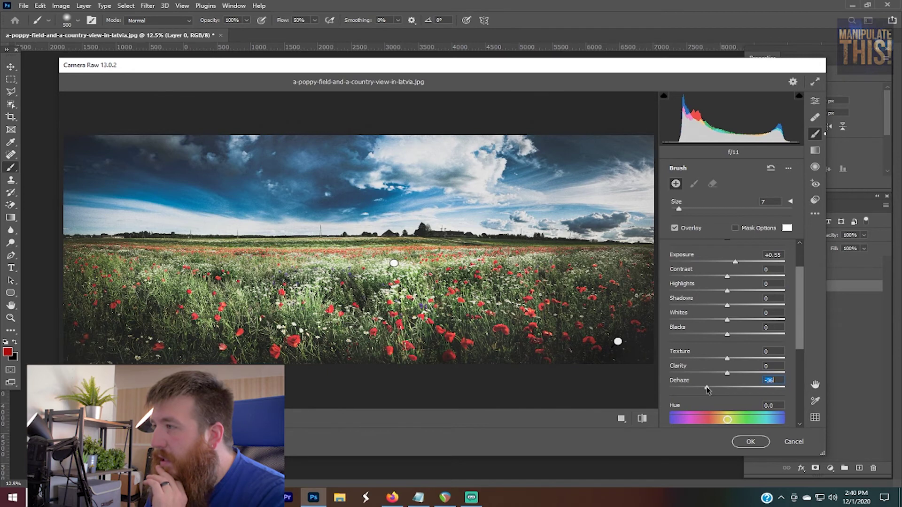
mouse_move(569, 237)
mouse_down()
mouse_move(518, 246)
mouse_move(541, 239)
mouse_move(31, 233)
mouse_up()
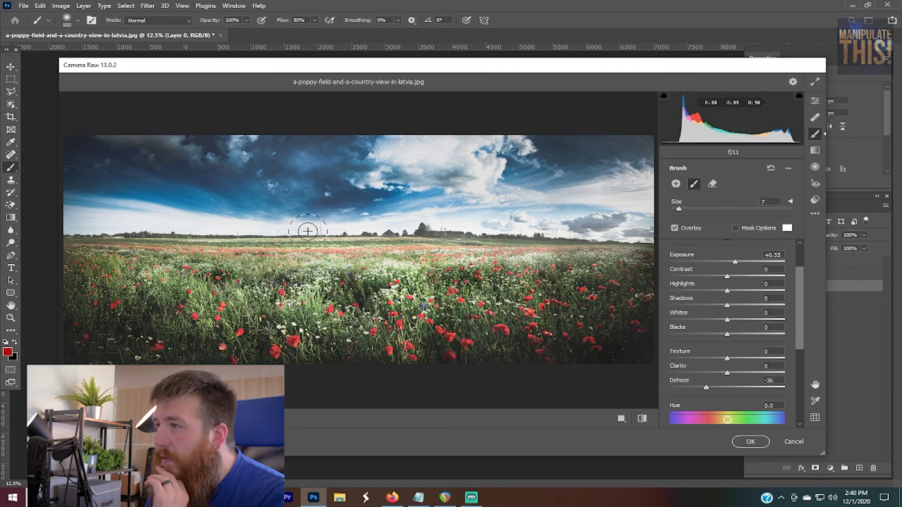
key(ctrl+z)
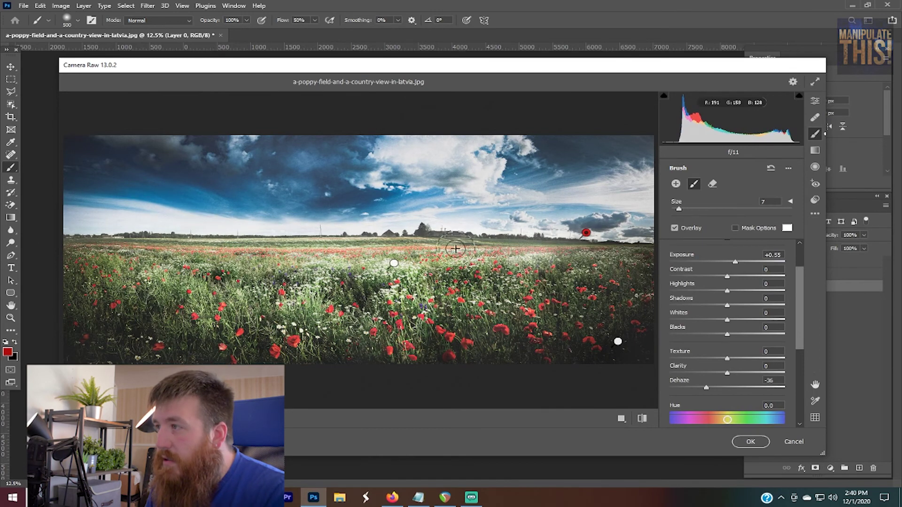
key(bracketleft)
key(bracketleft)
key(bracketleft)
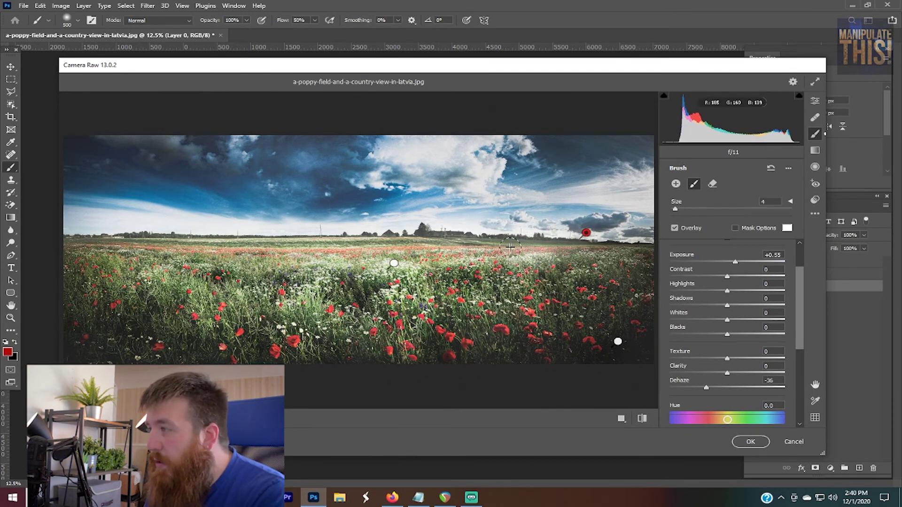
drag(645, 240, 422, 232)
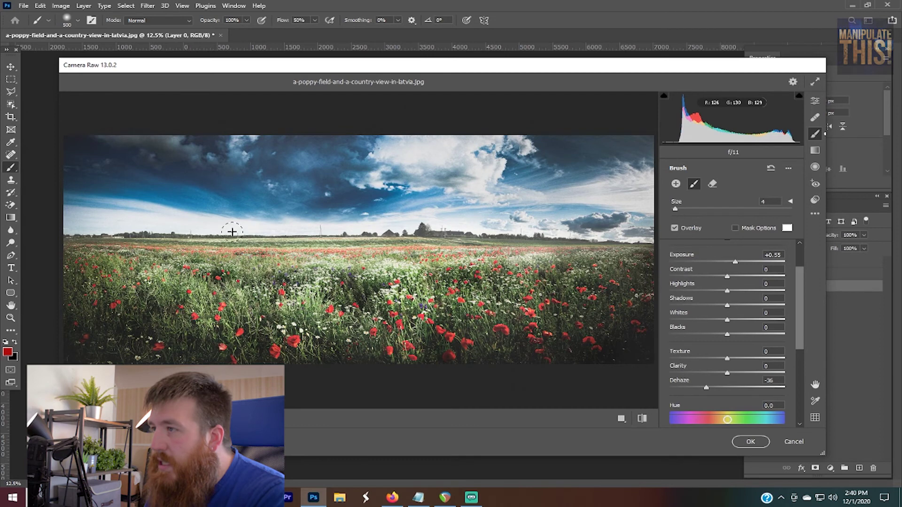
drag(168, 231, 40, 232)
Set the brushed horizon's Dehaze to -55 after testing the strongest clearing.
drag(706, 387, 659, 393)
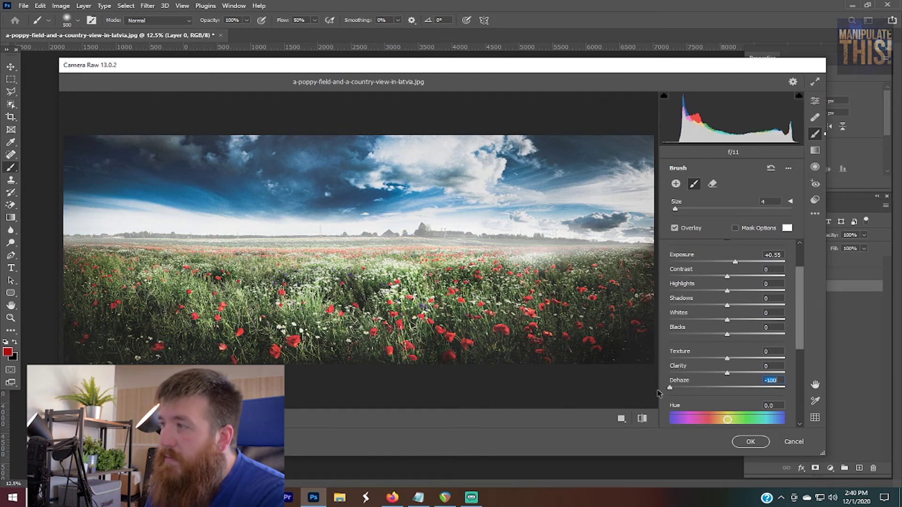
drag(670, 392, 796, 386)
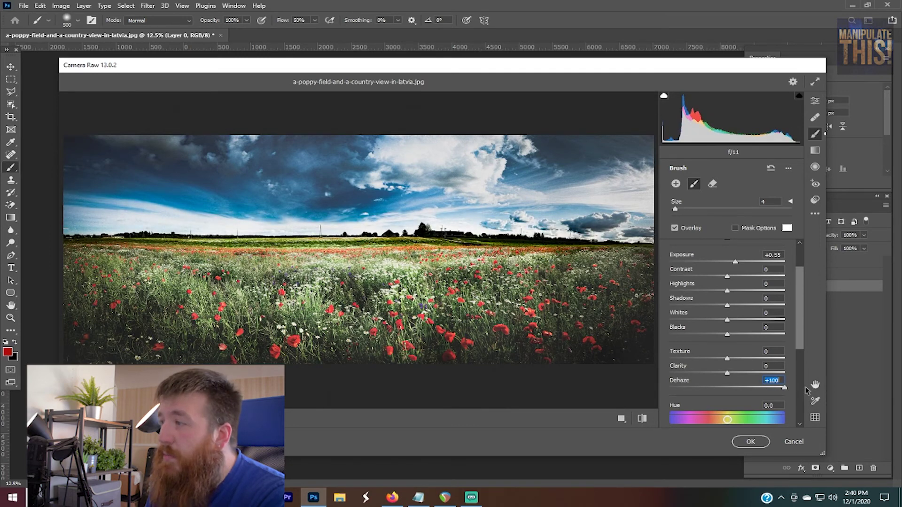
drag(784, 388, 698, 389)
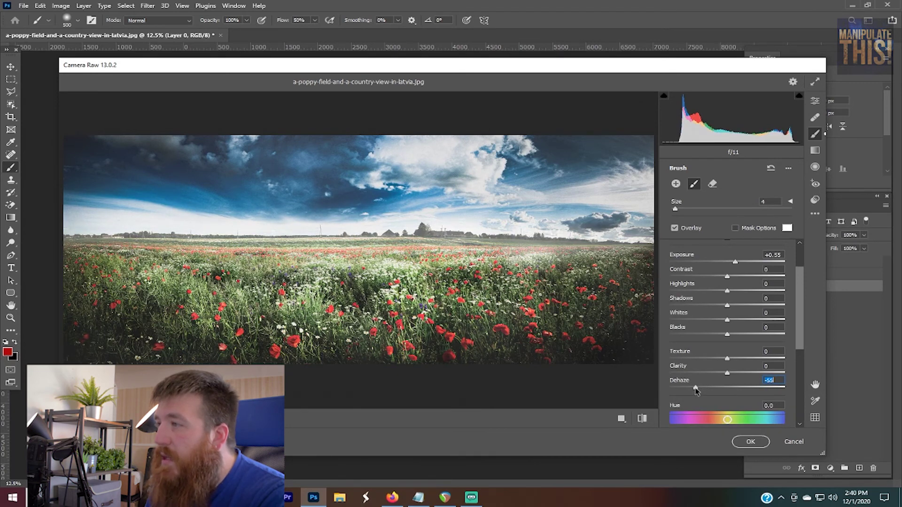
drag(693, 388, 695, 388)
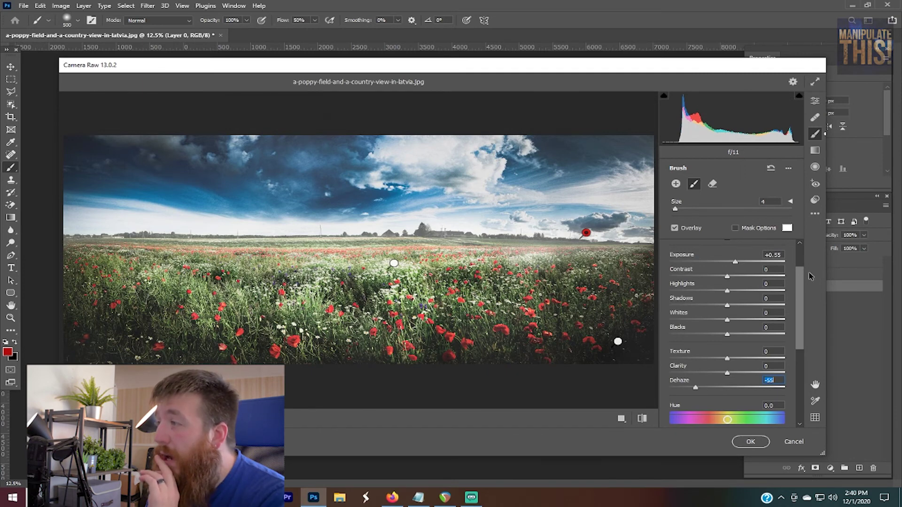
Lower Sharpness on the painted area, commit the Camera Raw edits, and hide Layer 0 to check.
scroll(800, 254, up, 2)
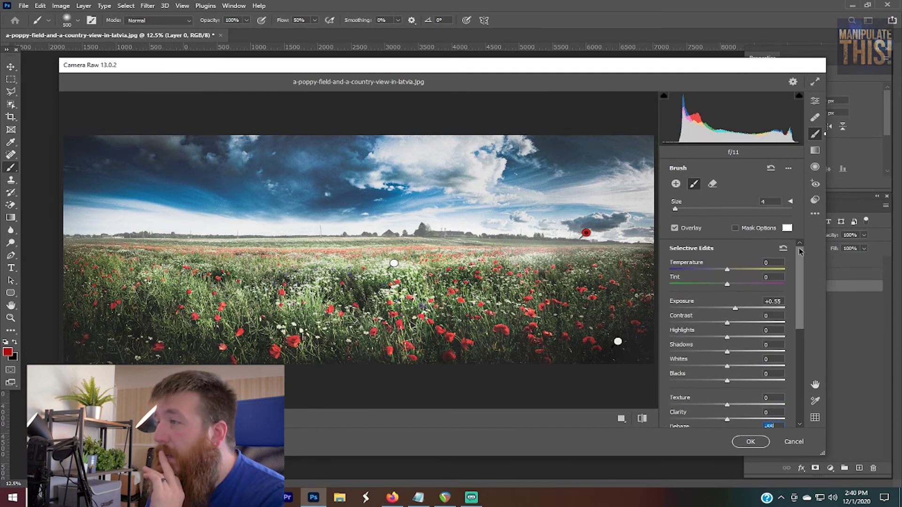
drag(797, 259, 792, 362)
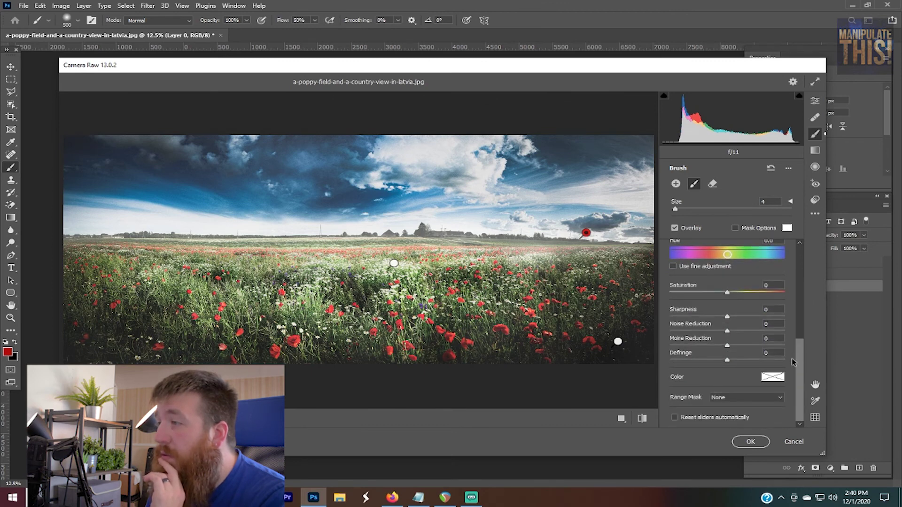
scroll(796, 357, up, 5)
scroll(802, 352, down, 5)
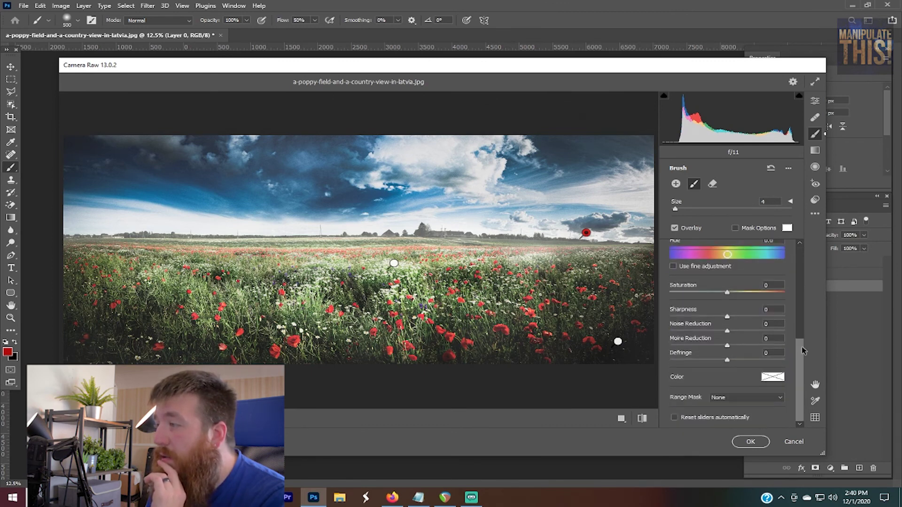
scroll(802, 350, up, 1)
drag(726, 324, 737, 326)
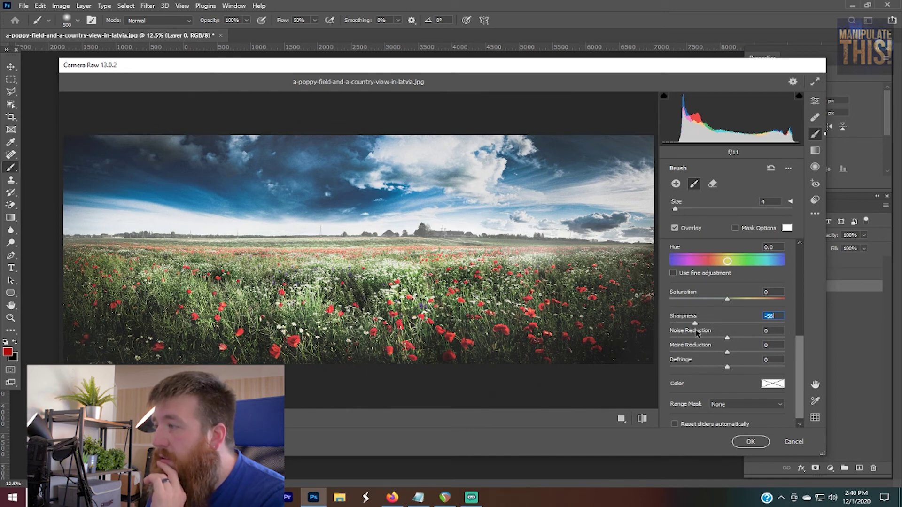
click(750, 442)
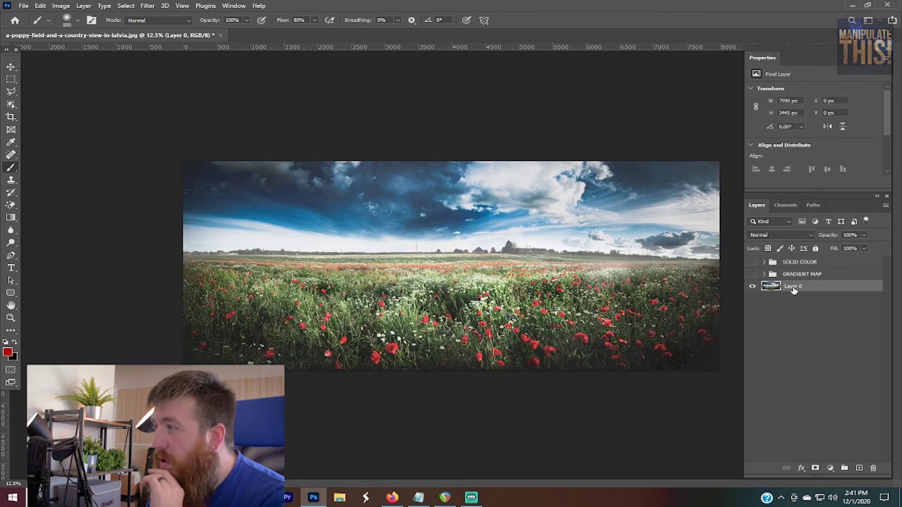
click(752, 286)
Show Layer 0 again and add a new Alpha 1 channel in the Channels panel.
click(752, 287)
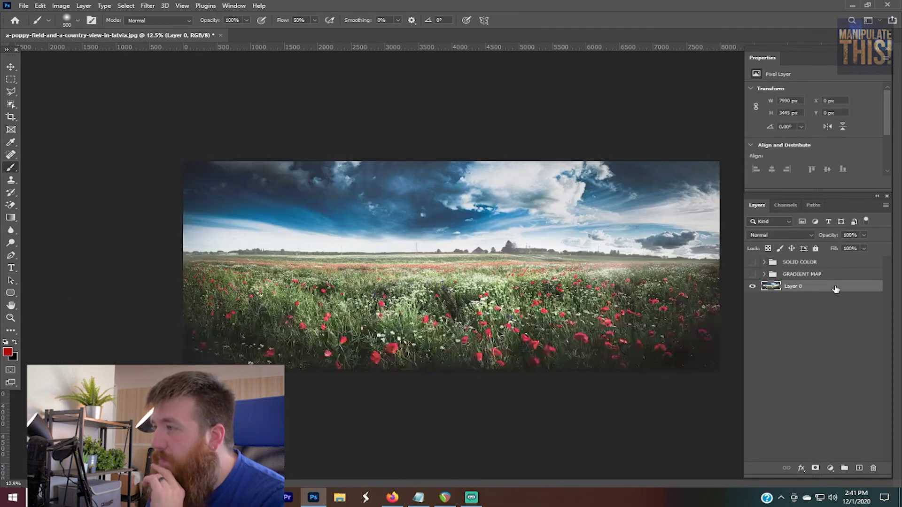
click(781, 208)
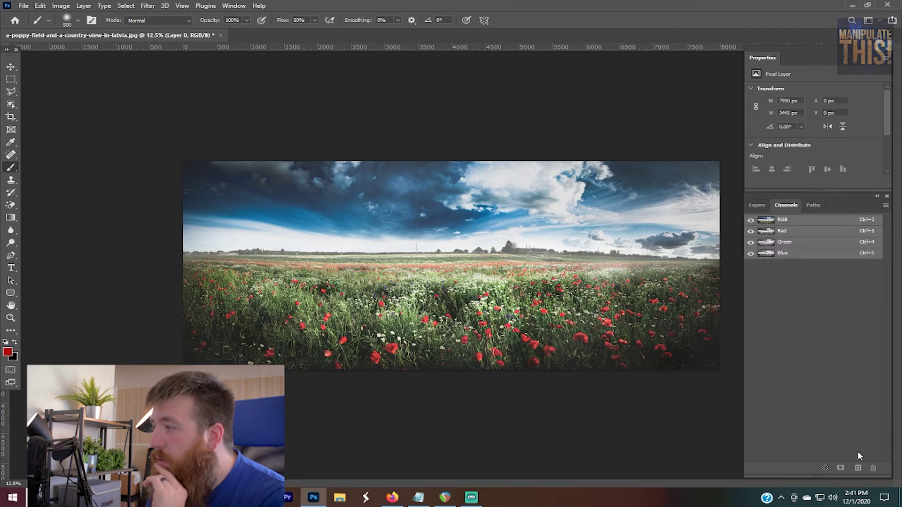
click(858, 467)
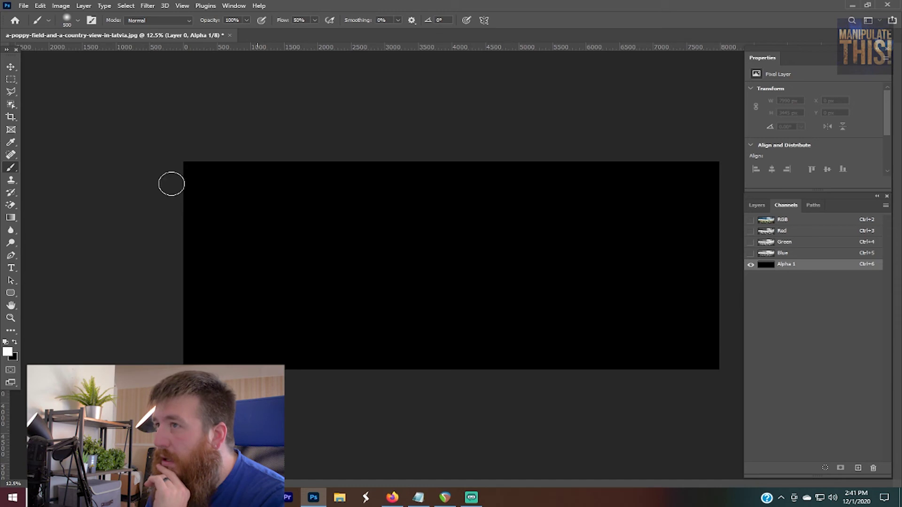
Select the Gradient tool with the Basics black-to-white preset.
click(11, 218)
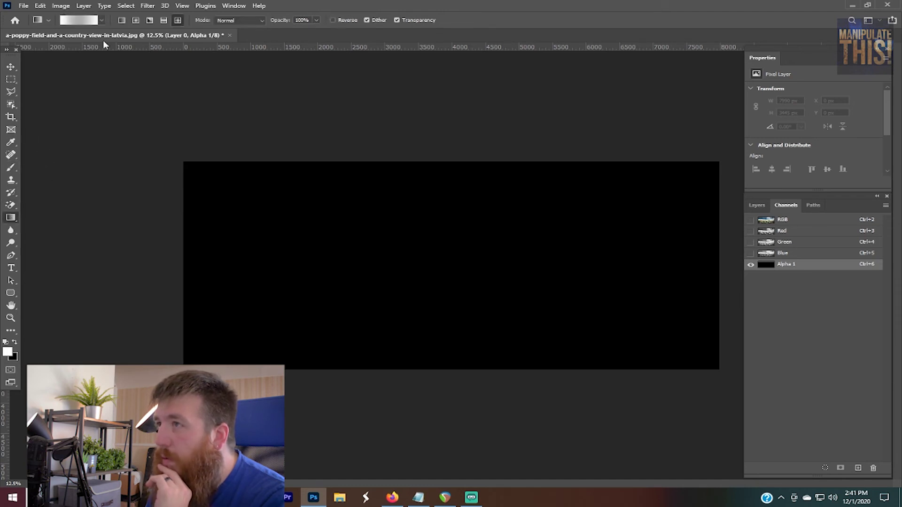
click(102, 20)
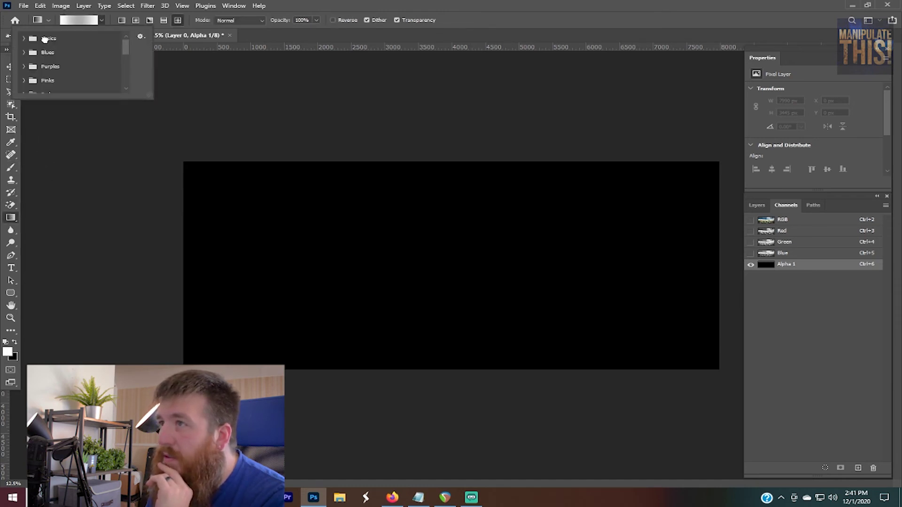
click(46, 40)
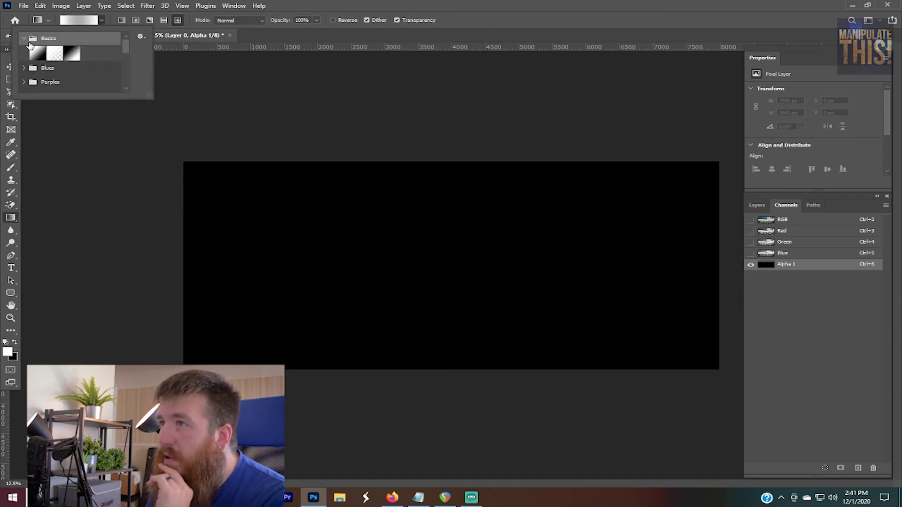
click(71, 53)
click(418, 246)
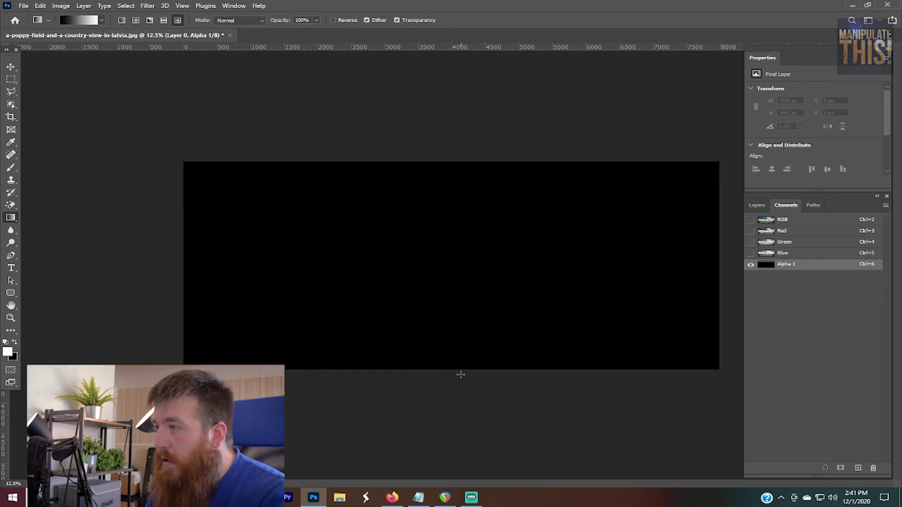
Fill Alpha 1 with a linear gradient, black at bottom to white at top, then reselect Layer 0.
drag(458, 373, 459, 156)
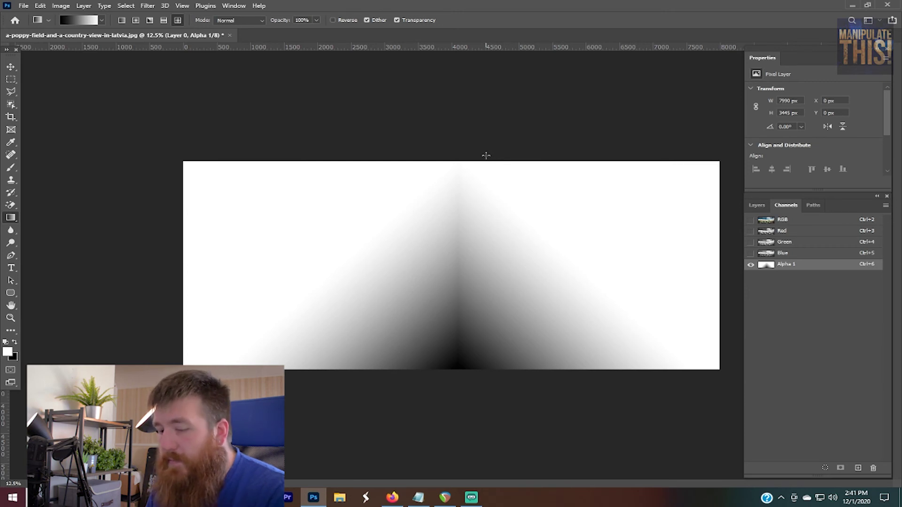
key(ctrl+z)
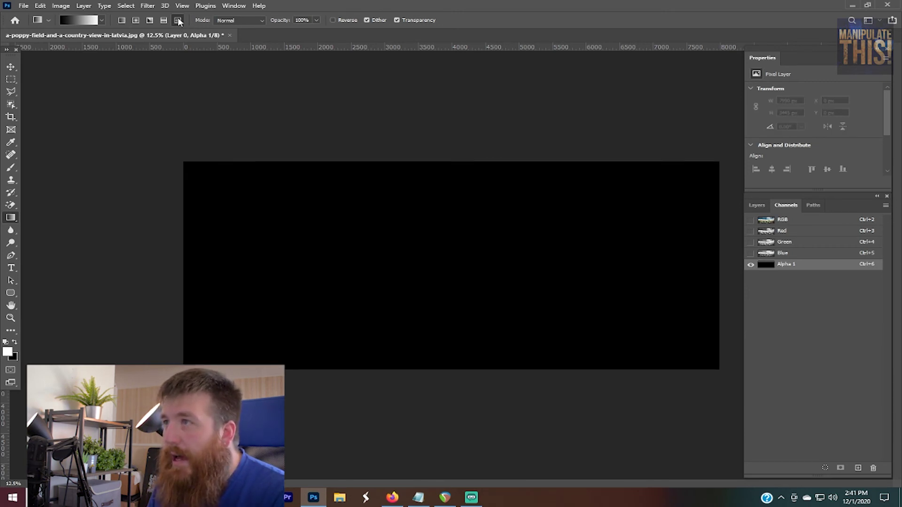
click(122, 20)
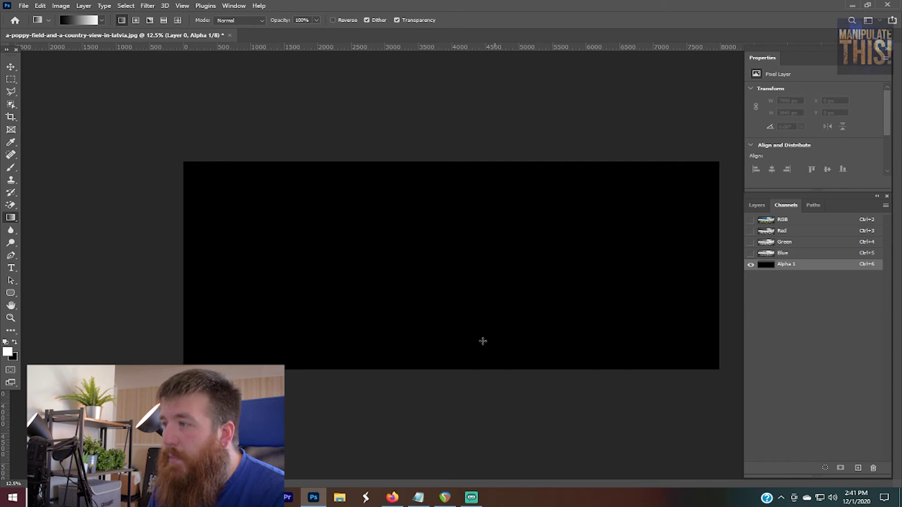
drag(448, 372, 452, 165)
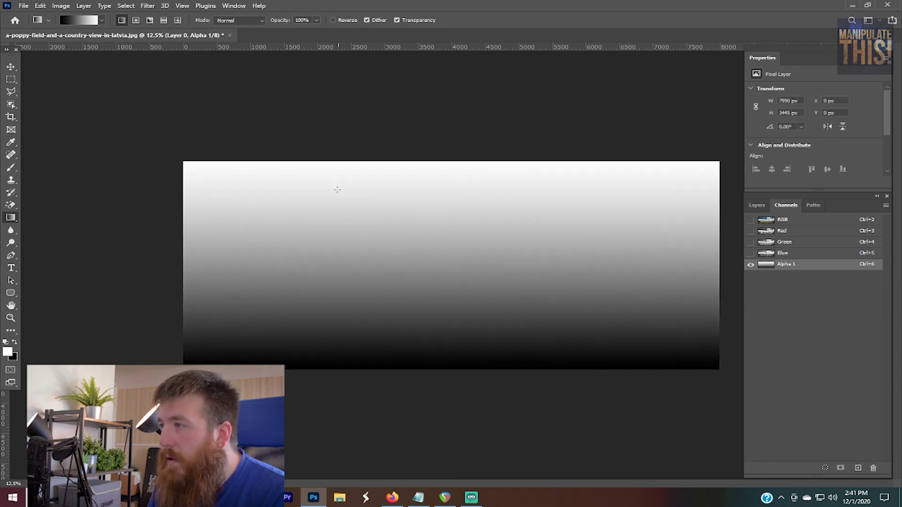
click(755, 205)
click(804, 288)
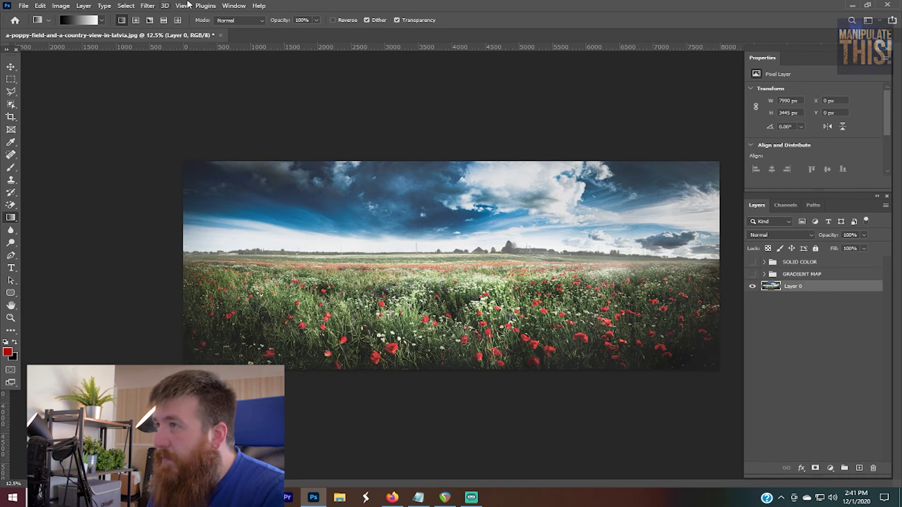
Open Filter > Blur > Lens Blur and keep Alpha 1 as the Depth Map Source.
click(146, 5)
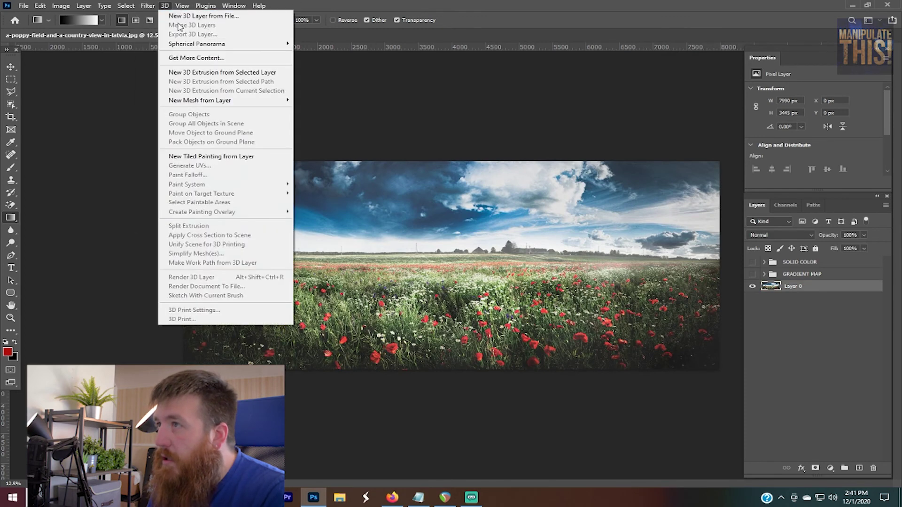
mouse_move(182, 131)
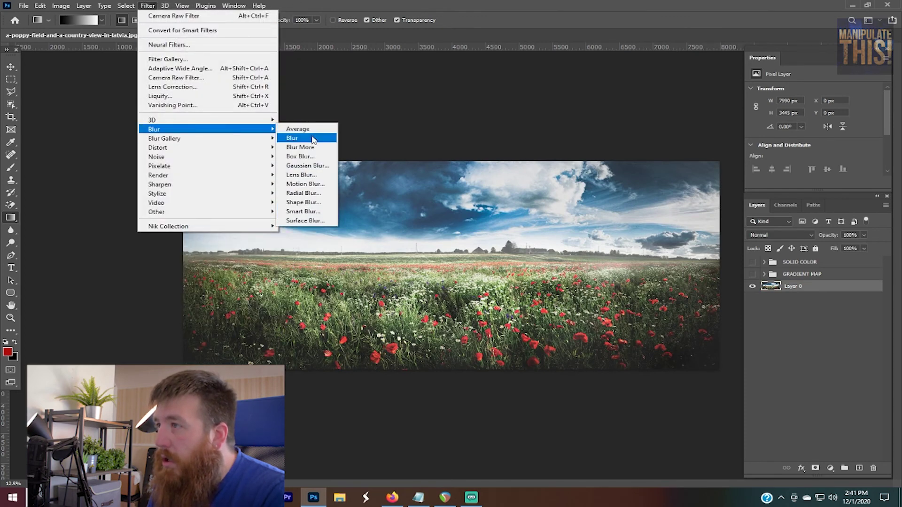
click(314, 173)
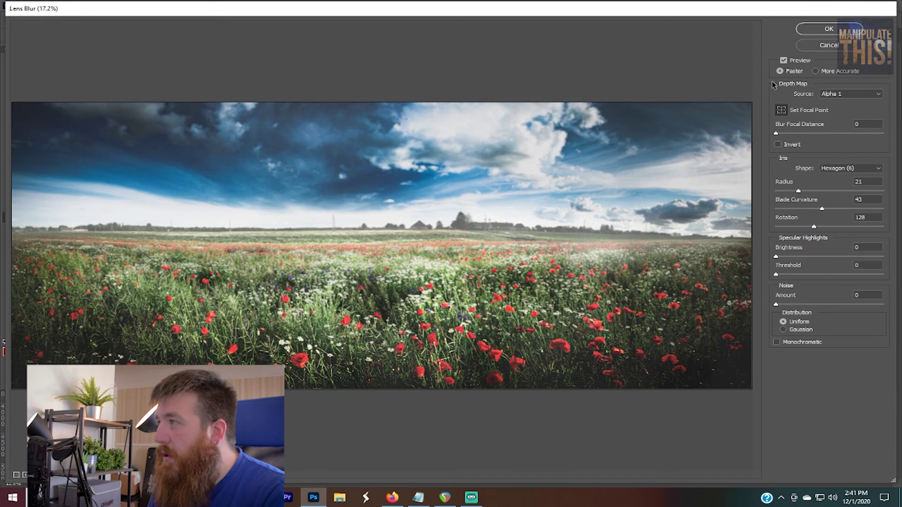
click(835, 94)
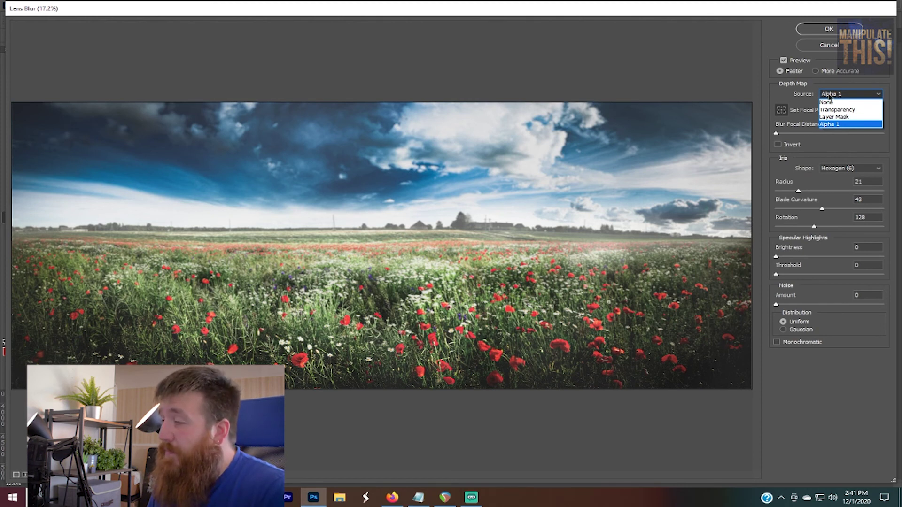
click(836, 124)
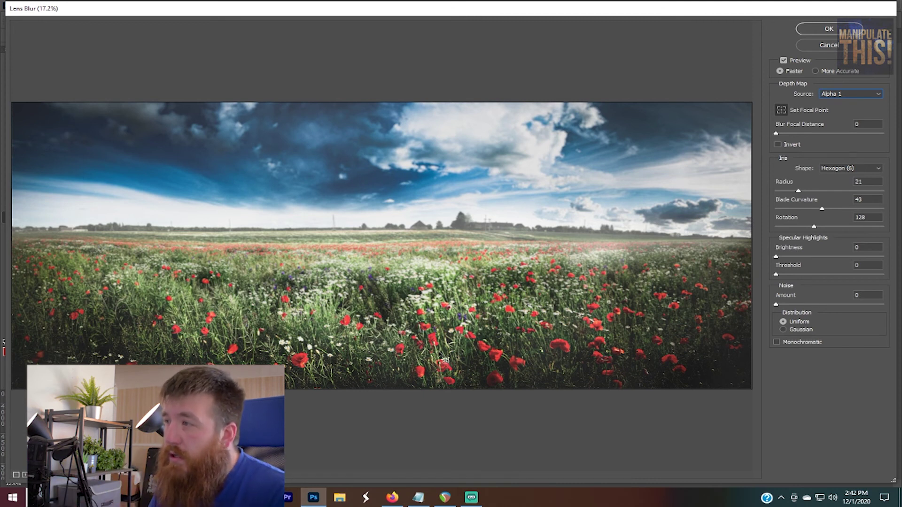
Try Blur Focal Distance values from 190 down to 45, ending at 83.
drag(775, 134, 894, 141)
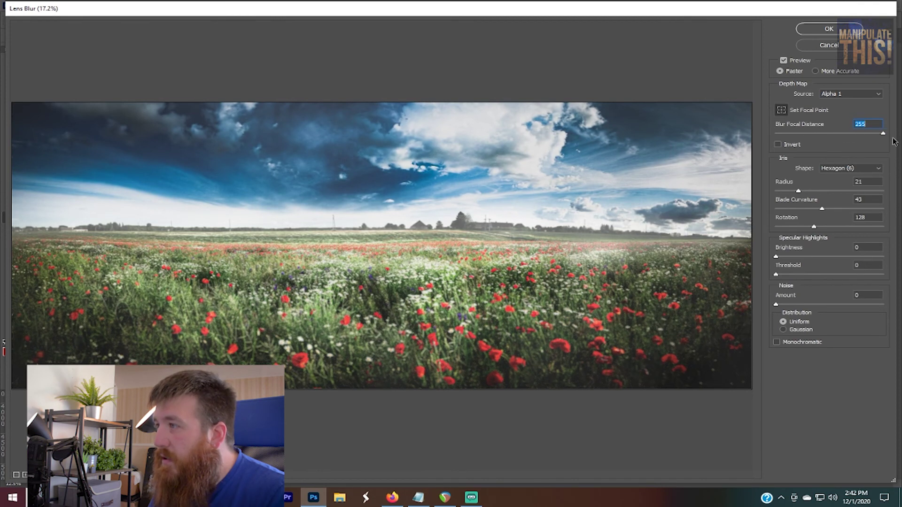
click(856, 133)
drag(854, 133, 836, 135)
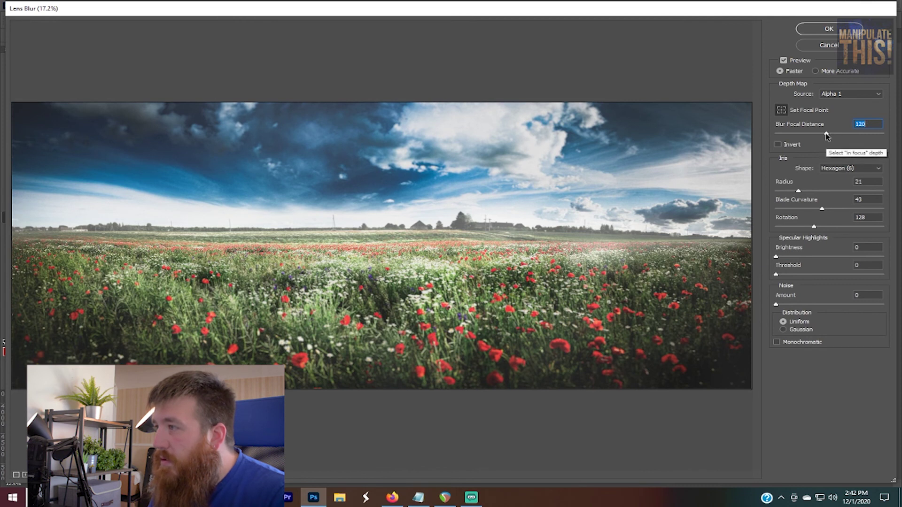
drag(840, 134, 839, 135)
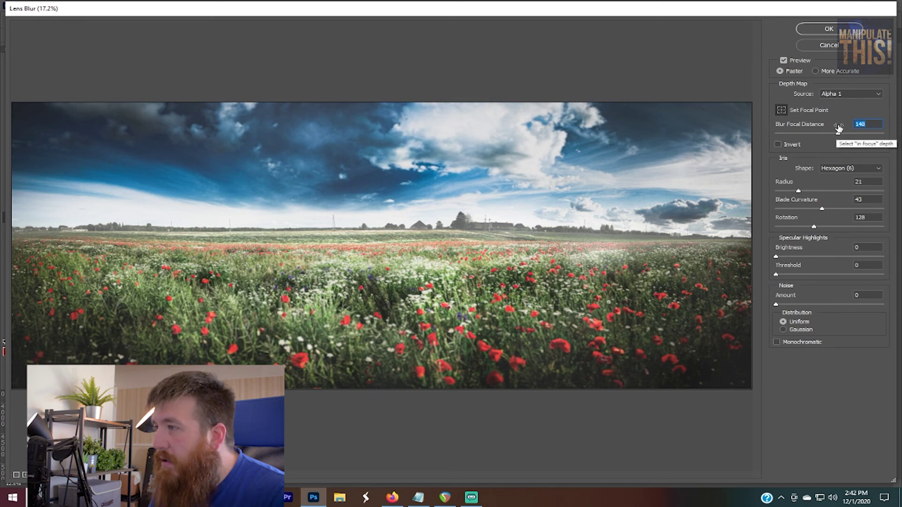
drag(838, 127, 779, 135)
click(794, 135)
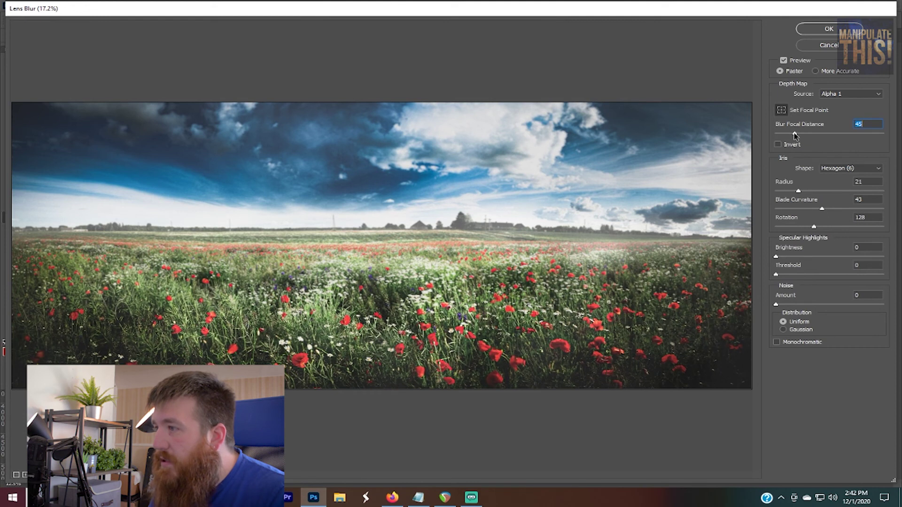
drag(794, 136, 811, 136)
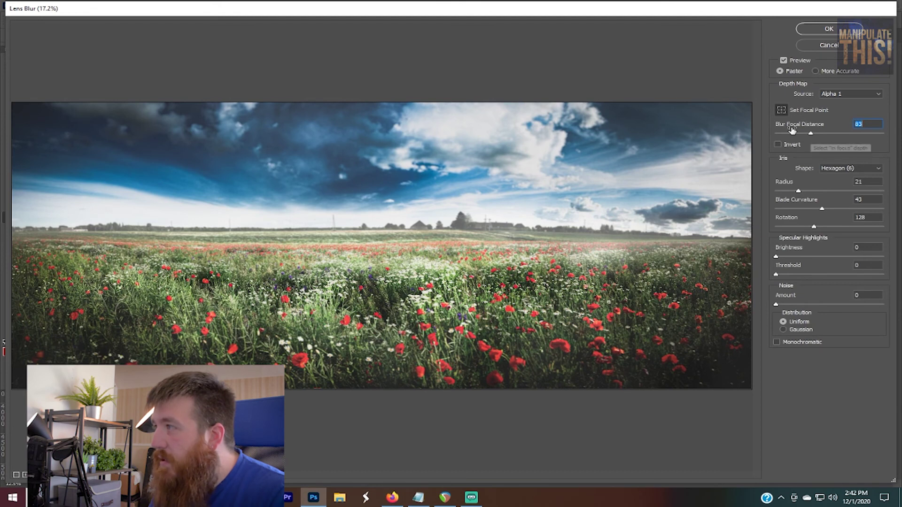
Use Set Focal Point on the preview to focus on the poppies near the centre.
click(783, 111)
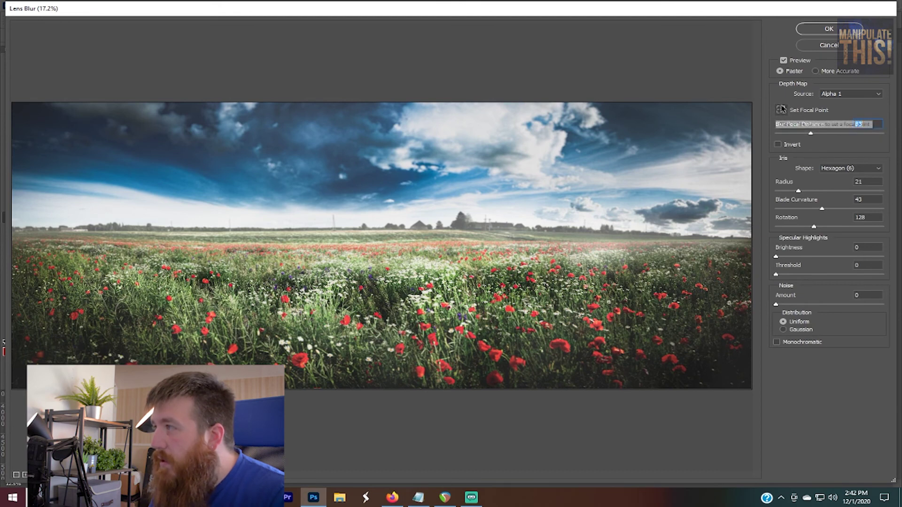
click(442, 292)
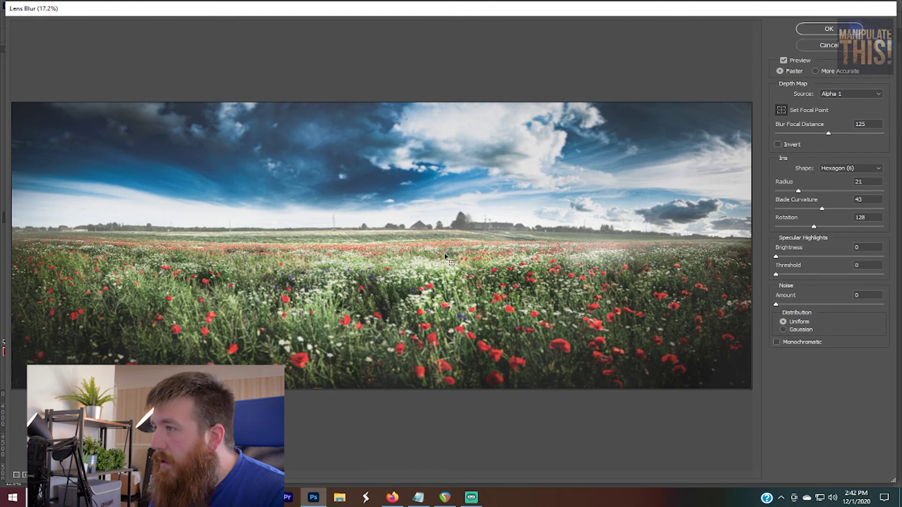
click(429, 368)
click(421, 330)
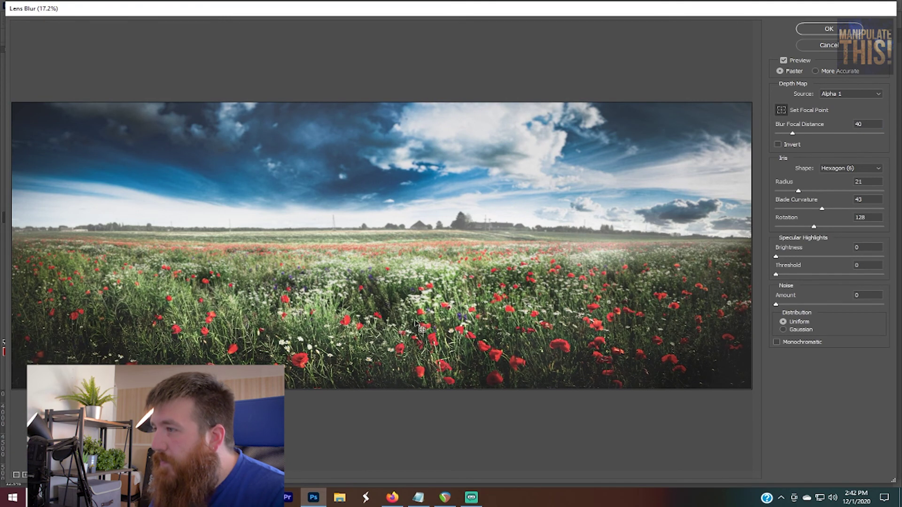
click(417, 314)
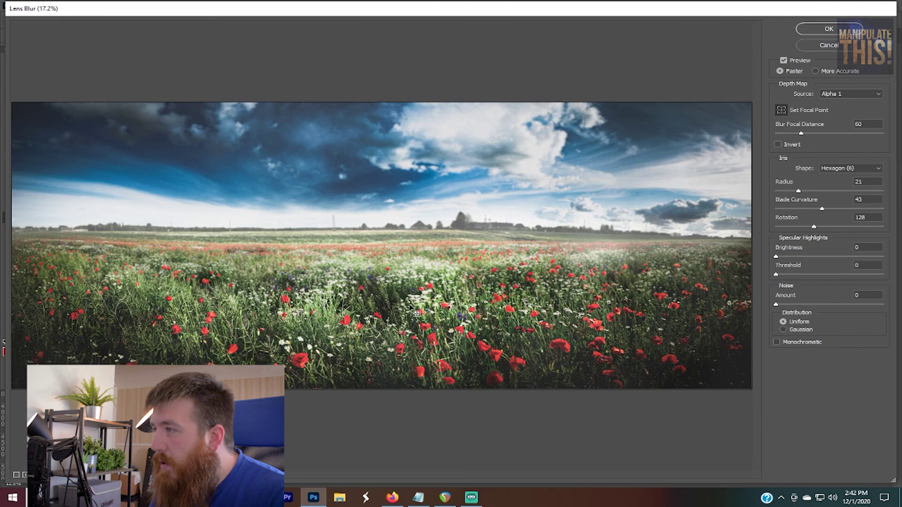
Test blur radius values of 49 and 18, and try grain noise before removing it.
drag(798, 190, 717, 191)
drag(775, 191, 818, 230)
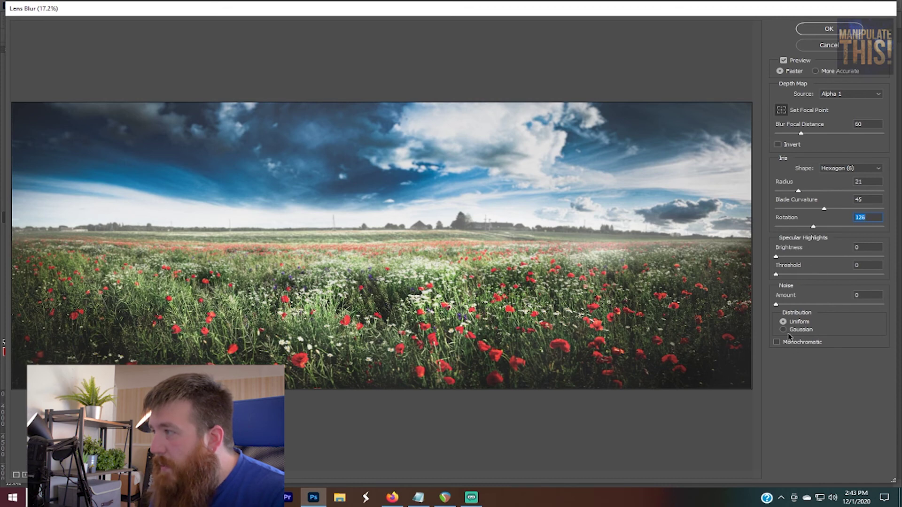
drag(775, 304, 794, 304)
click(780, 305)
drag(779, 306, 775, 305)
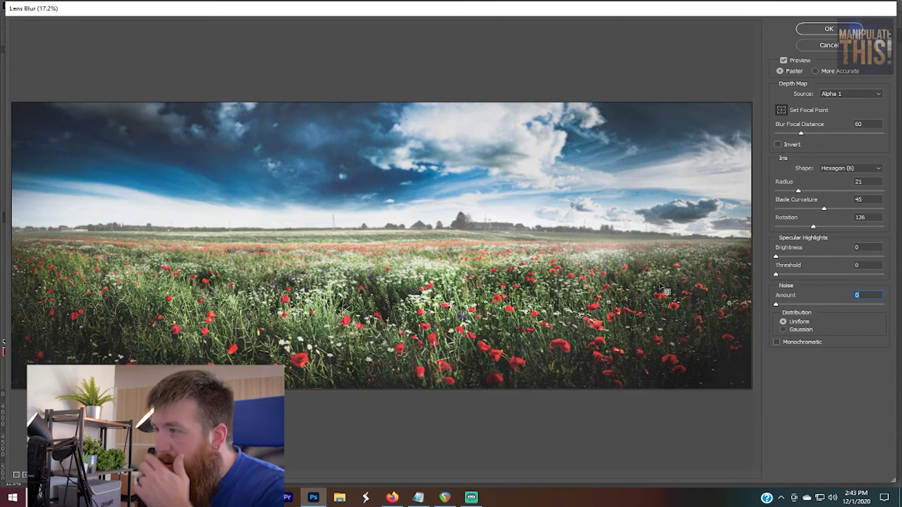
Set focal distance to 28 and radius to 11, and apply the lens blur.
drag(800, 133, 787, 134)
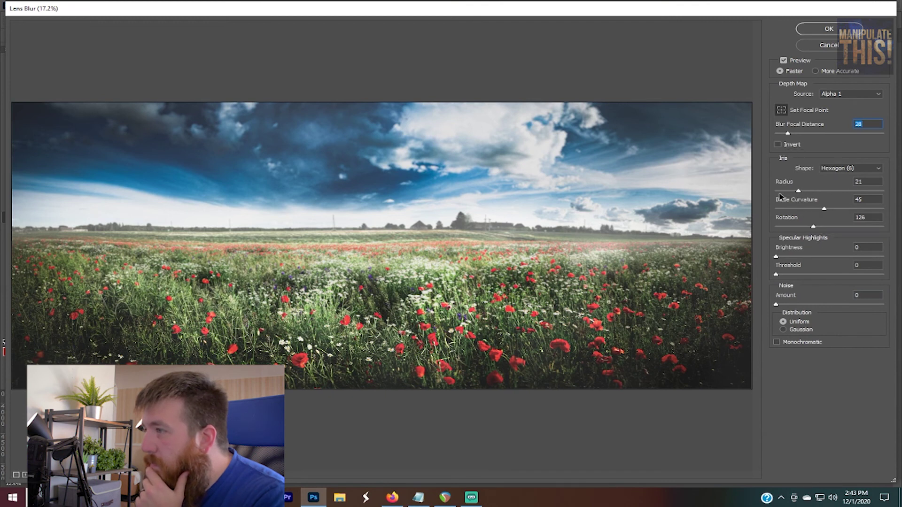
mouse_move(784, 191)
mouse_down()
mouse_move(767, 190)
mouse_move(788, 192)
mouse_up()
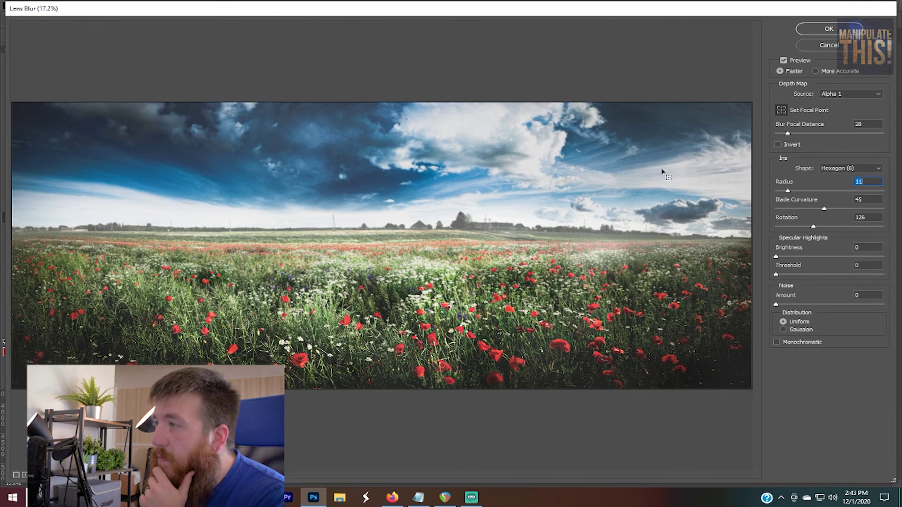
click(829, 28)
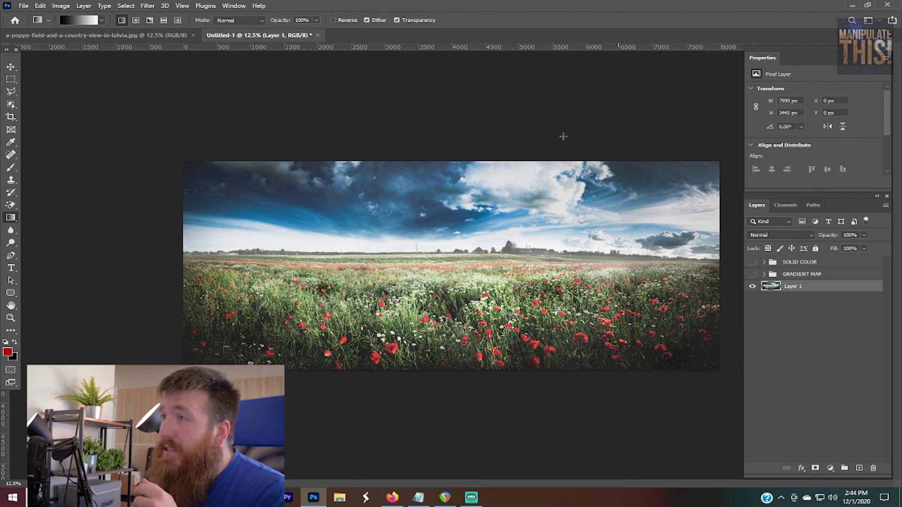
Compare the original jpg against the graded Untitled-1 document by switching between their tabs.
click(143, 37)
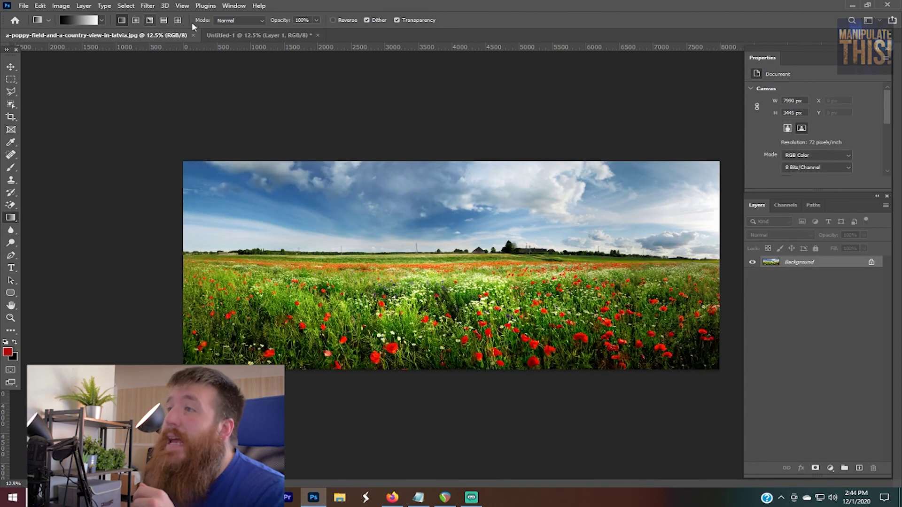
click(226, 37)
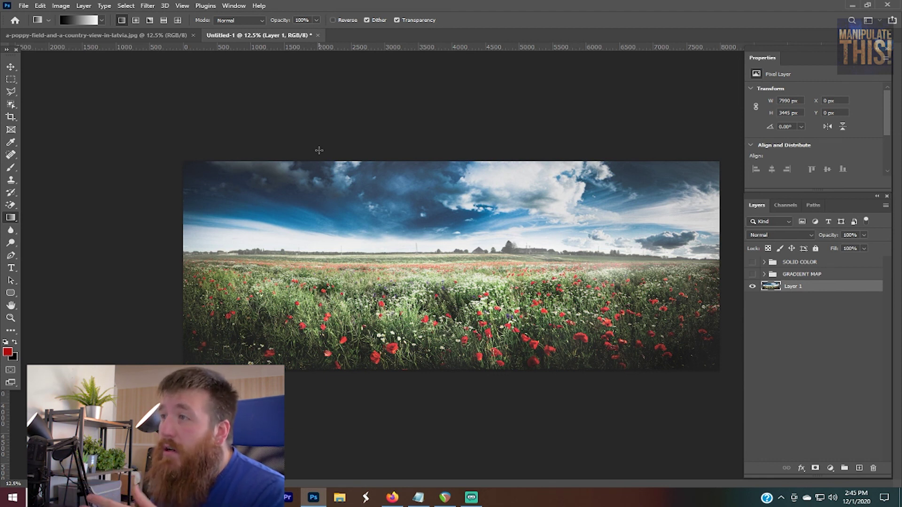
click(165, 35)
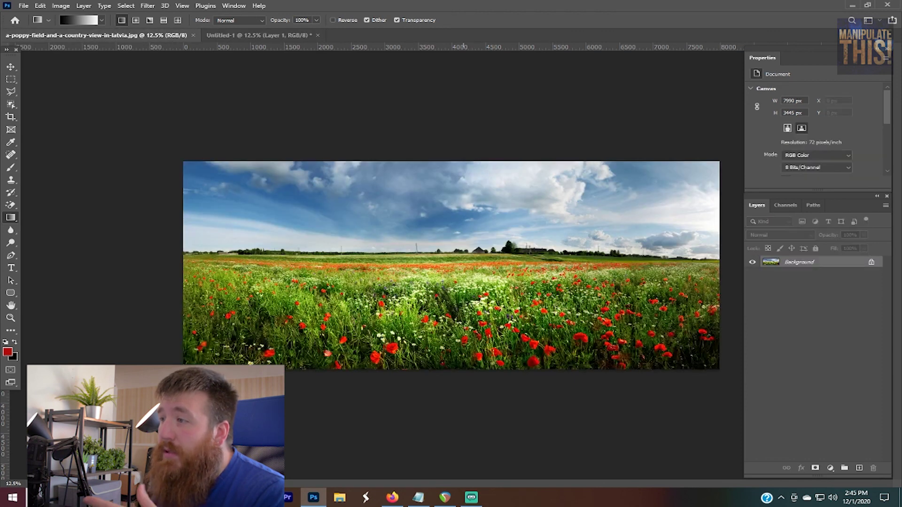
click(238, 34)
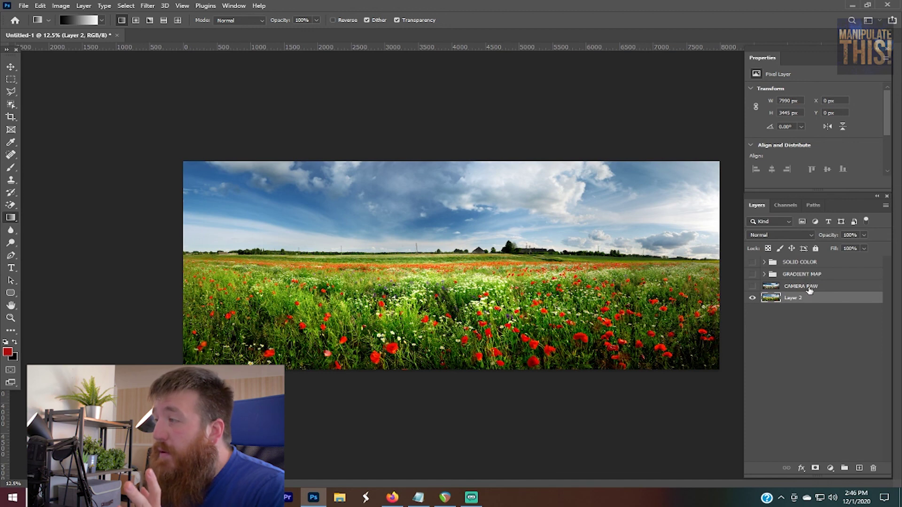
Toggle the GRADIENT MAP grade on and off, expanding its group contents.
click(752, 274)
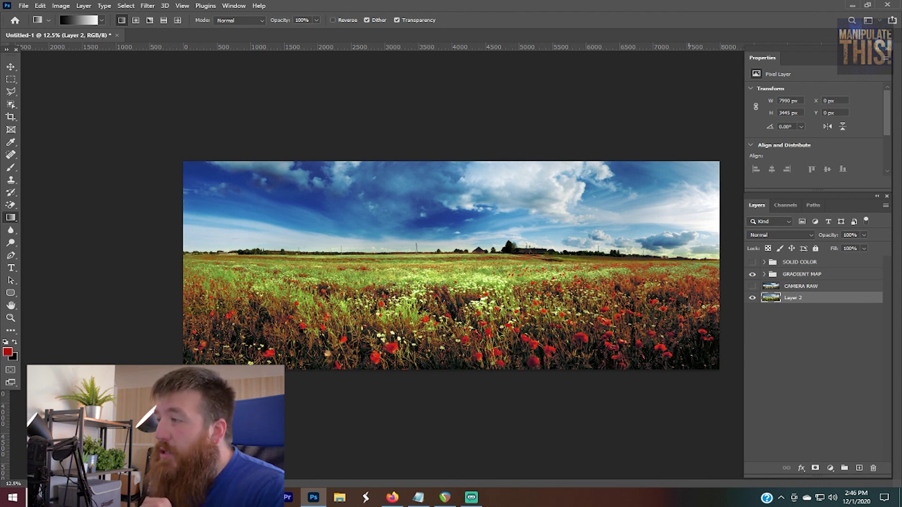
click(763, 274)
click(751, 274)
Compare the SOLID COLOR and CAMERA RAW grades, leaving CAMERA RAW visible.
click(752, 262)
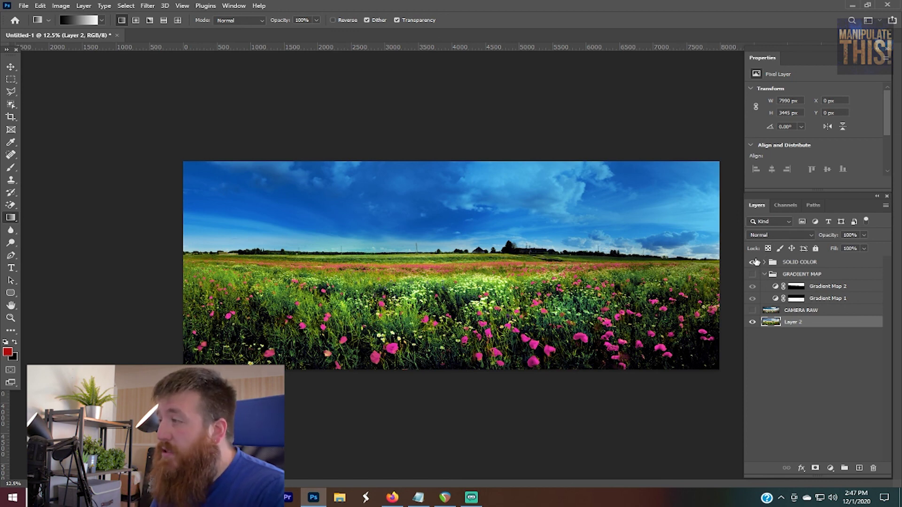
click(752, 261)
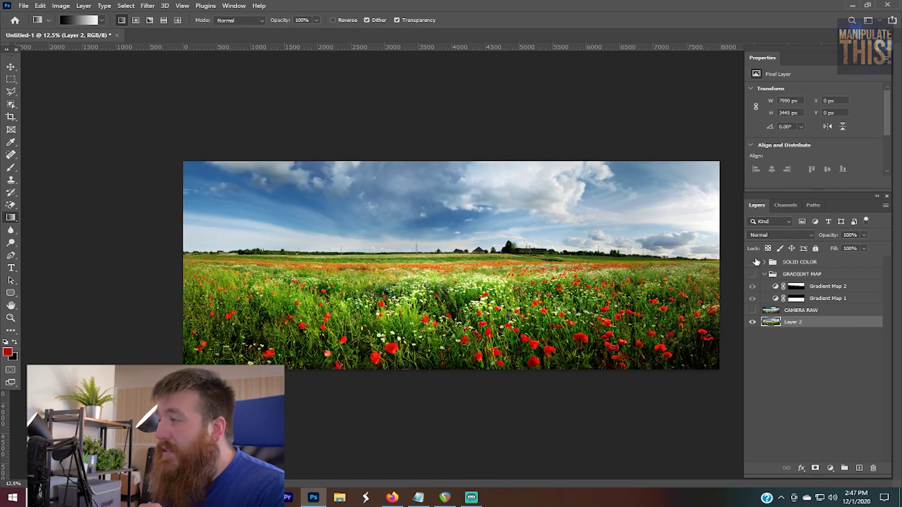
click(753, 310)
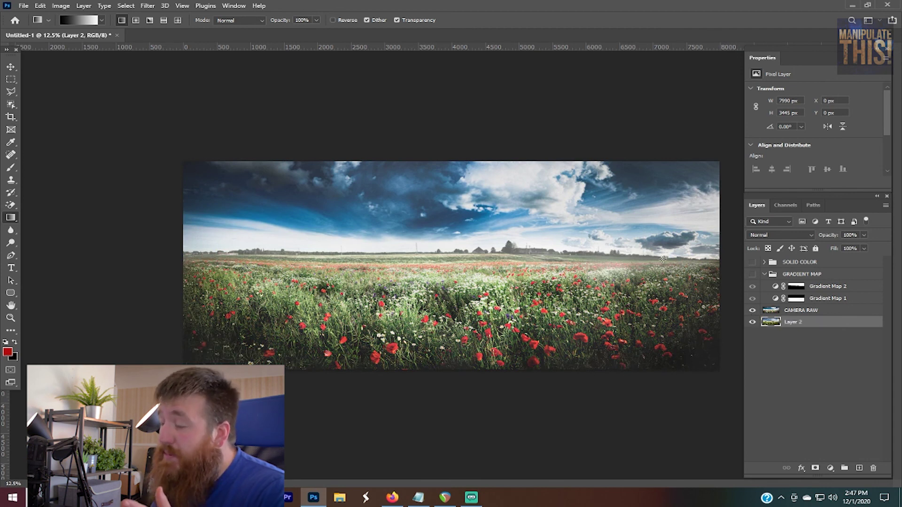
click(753, 310)
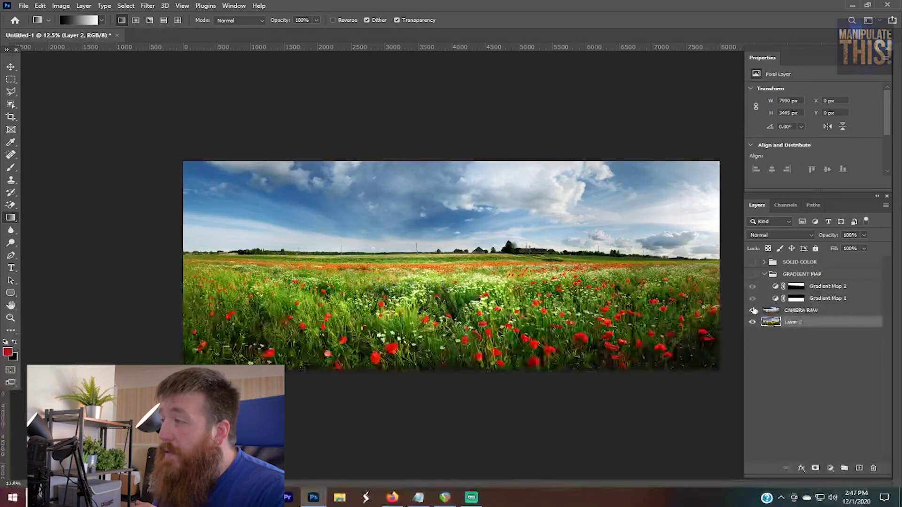
click(752, 310)
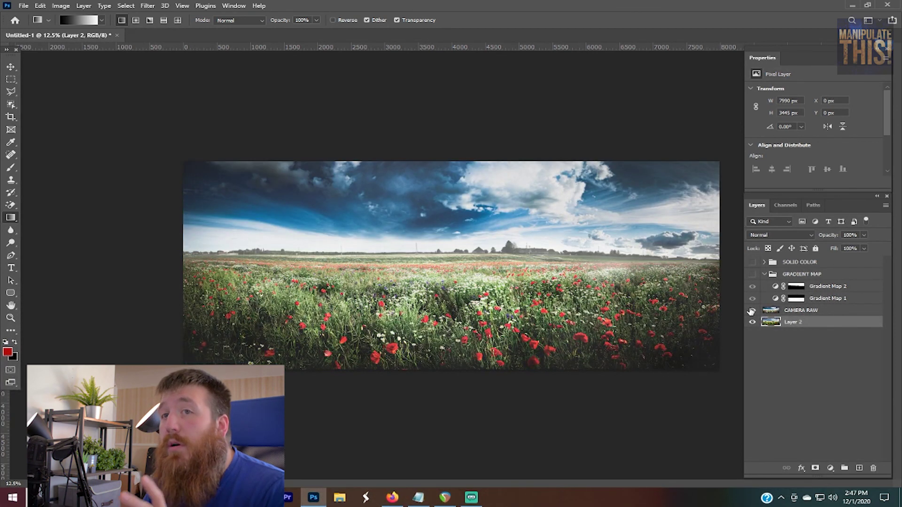